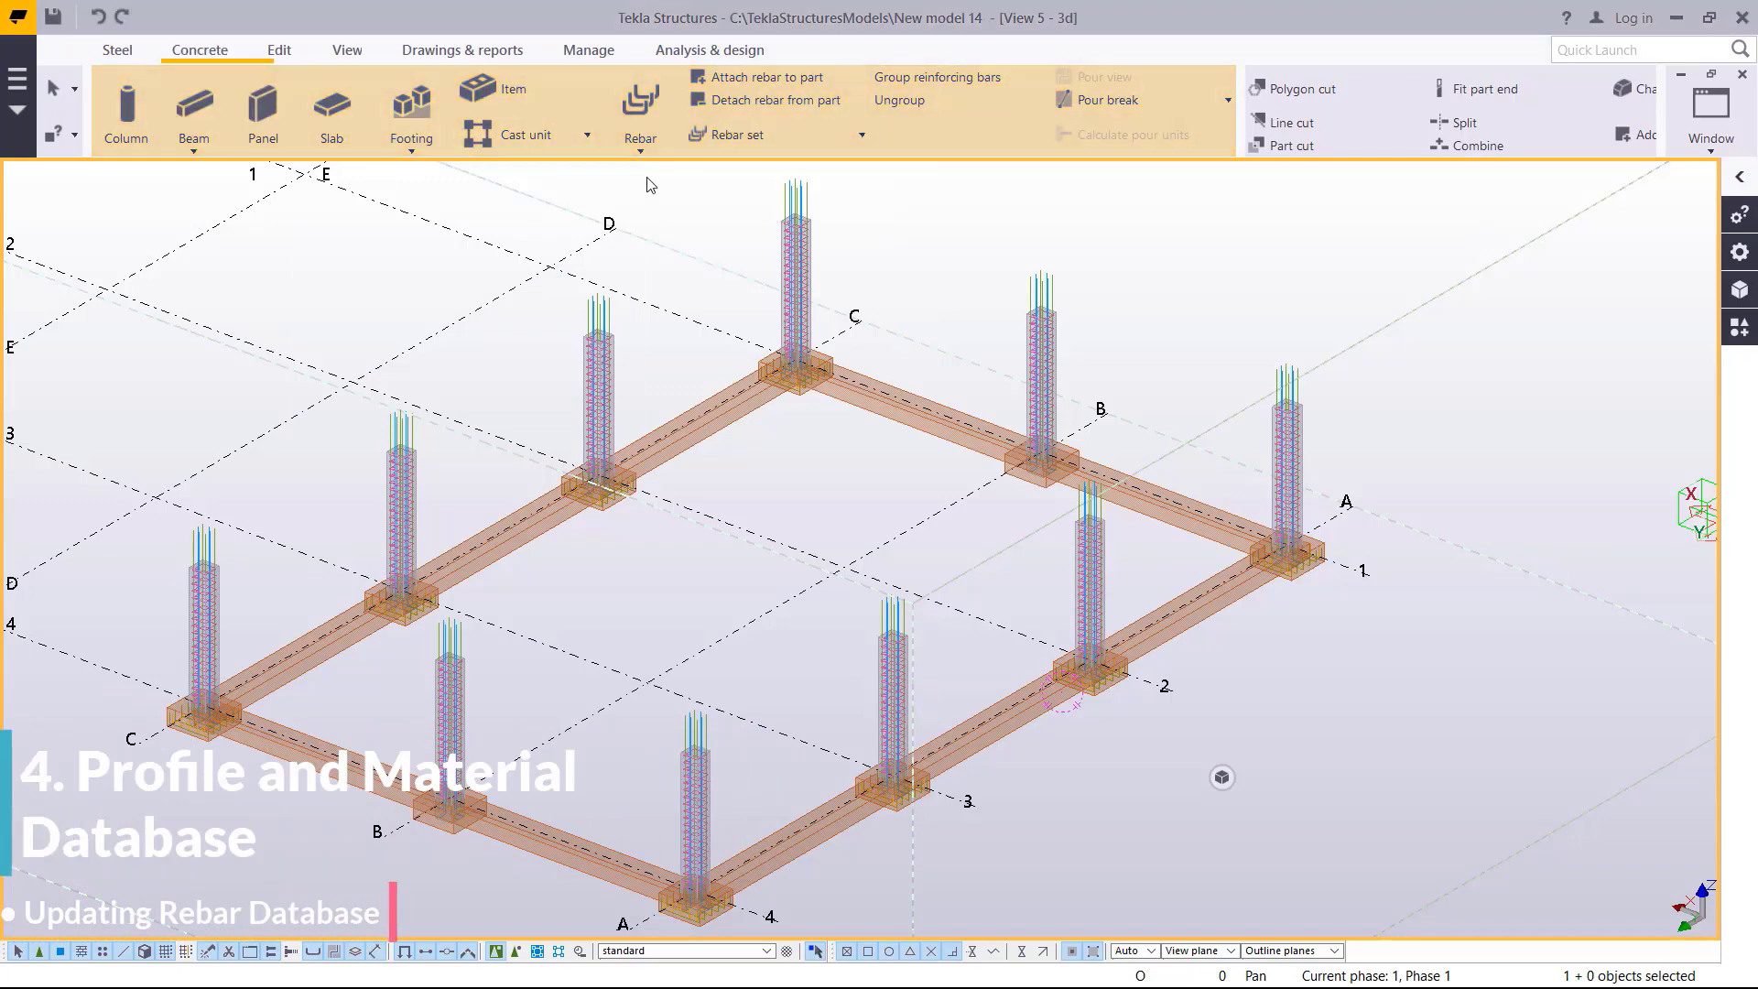
# - Examine the bar sizes available for grade H in the reinforcing bar selection, and close the rebar properties without making changes
pyautogui.doubleClick(644, 107)
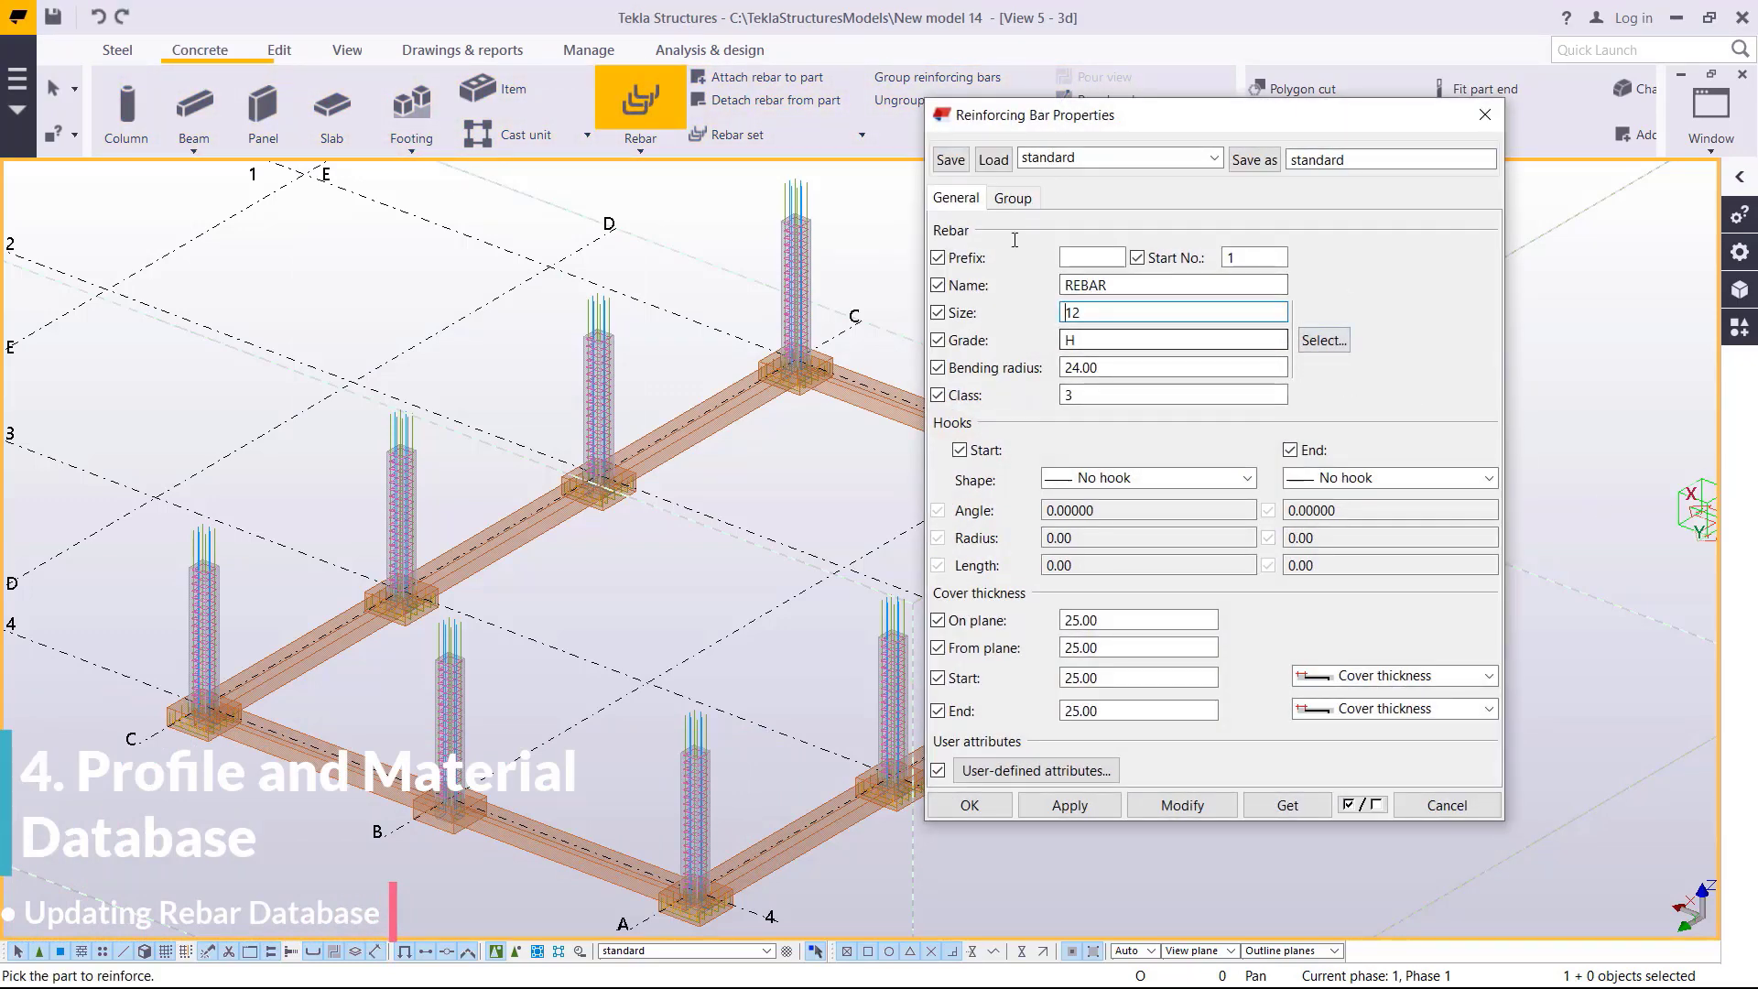
pyautogui.click(1339, 342)
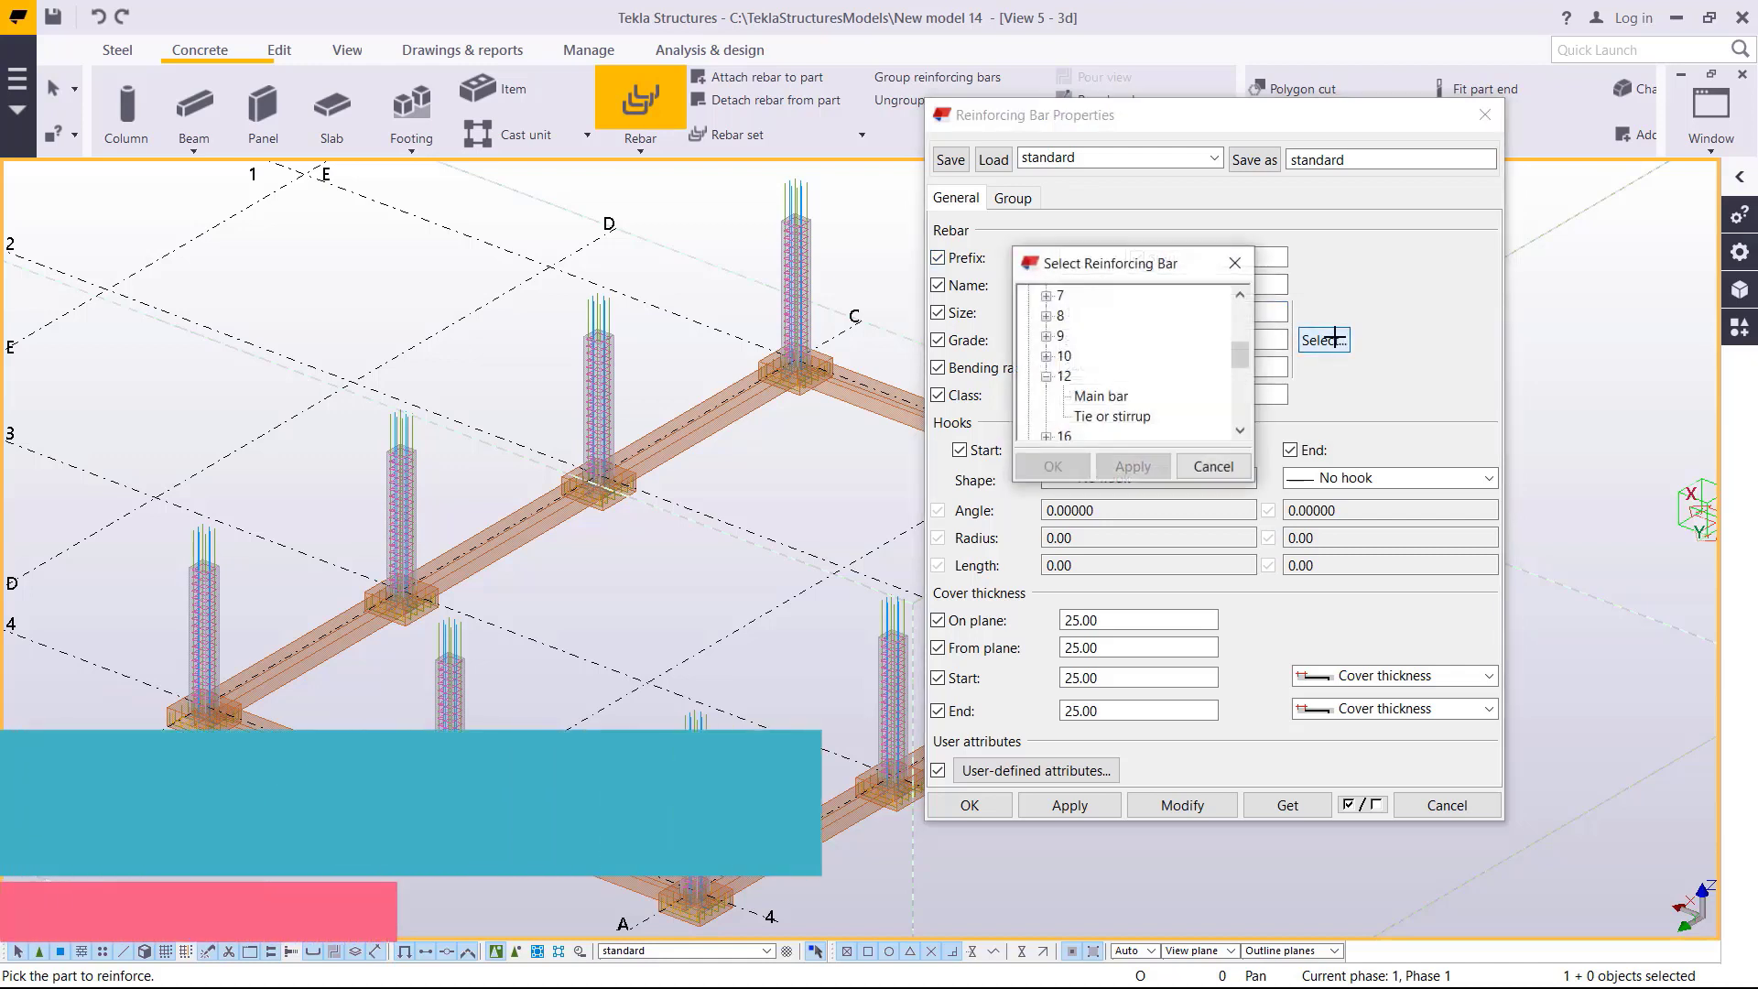
pyautogui.click(1046, 375)
pyautogui.scroll(2, 1057, 334)
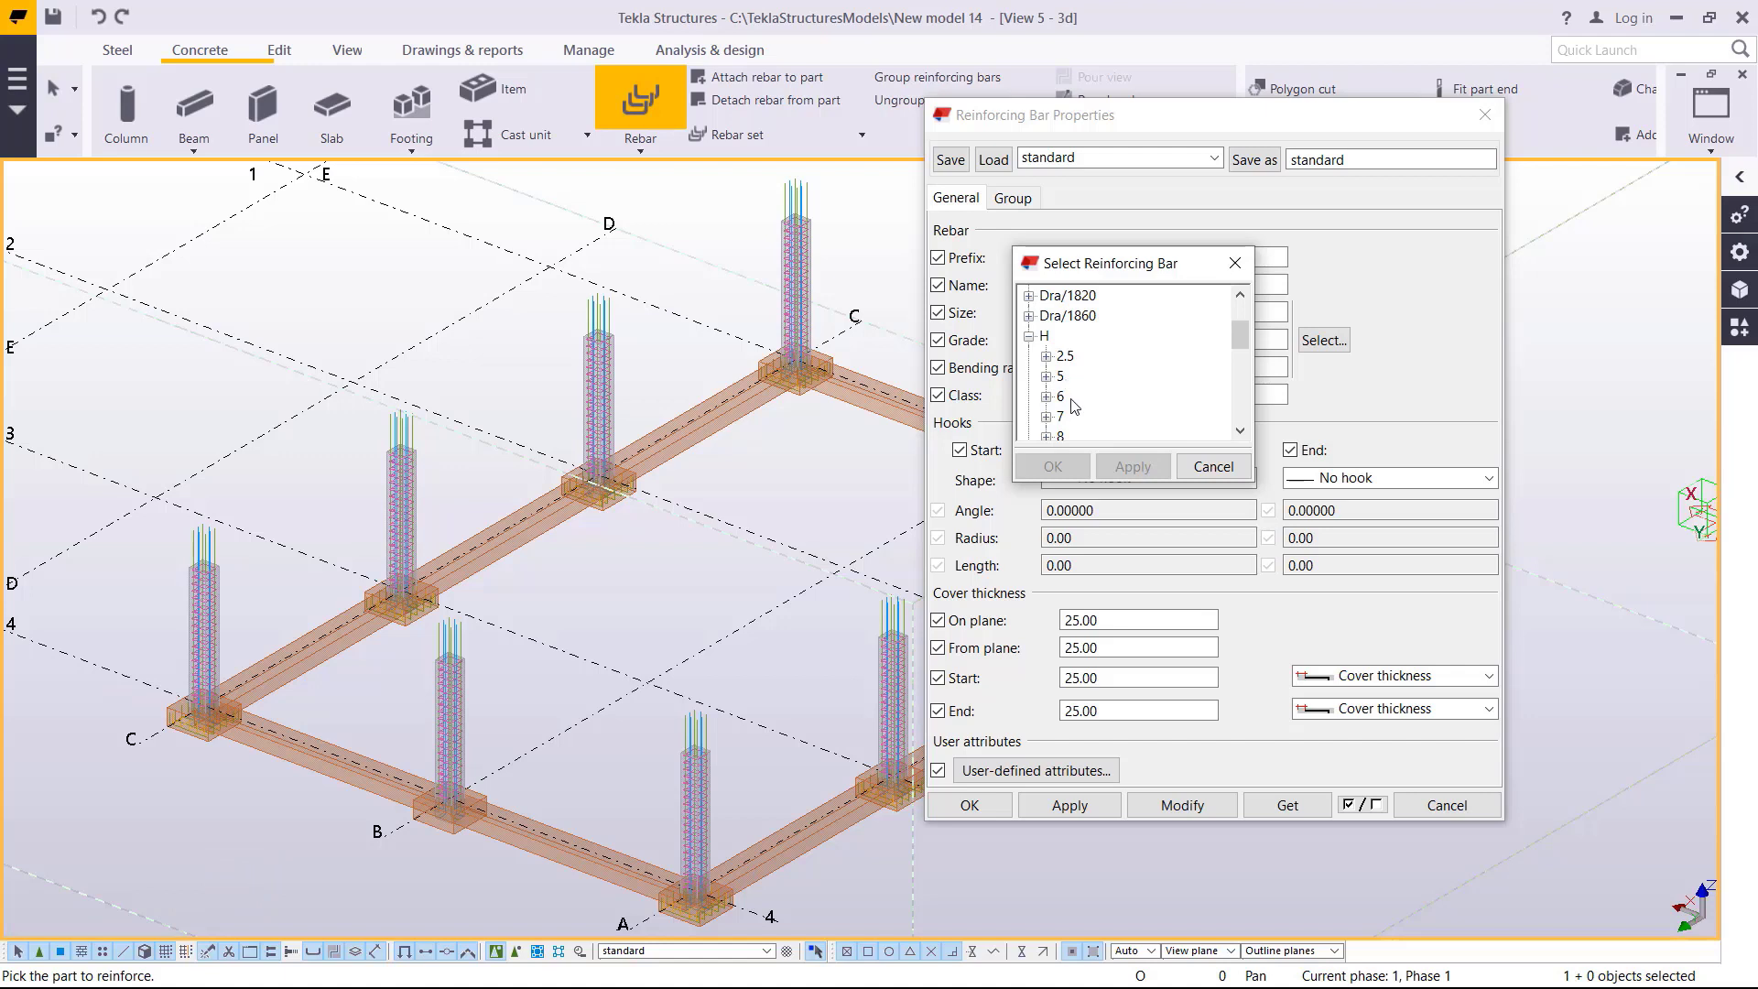
pyautogui.scroll(-1, 1081, 406)
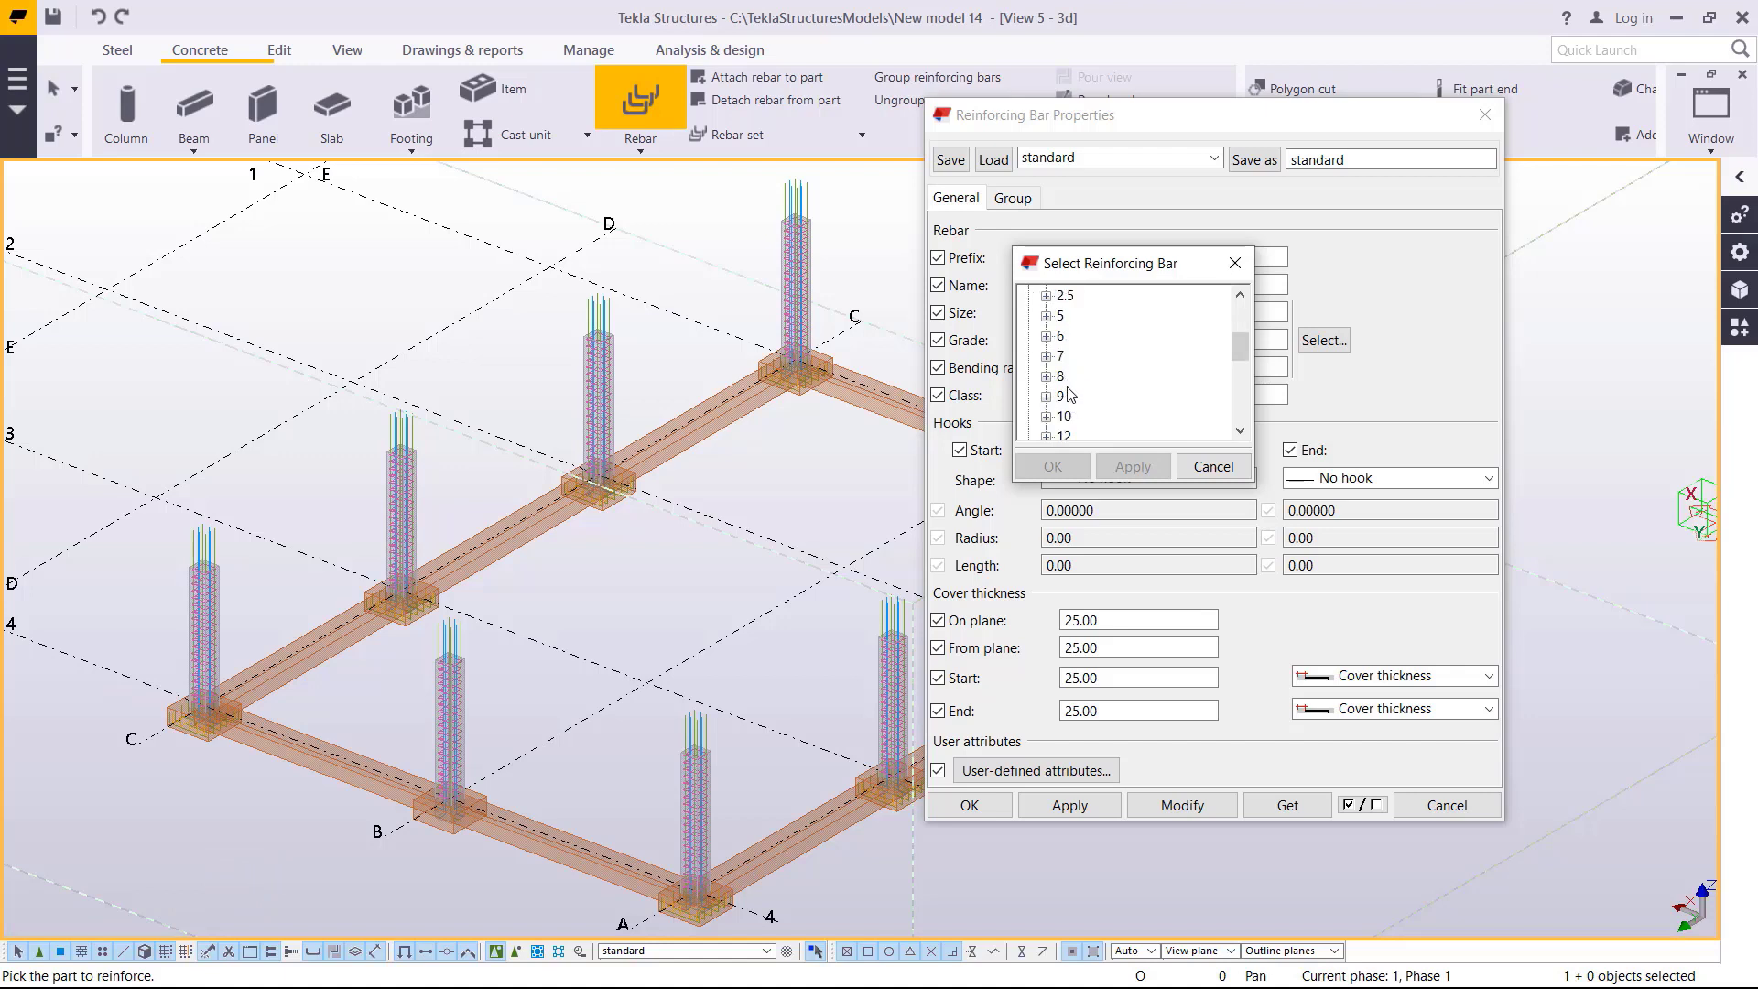
pyautogui.scroll(-1, 1071, 421)
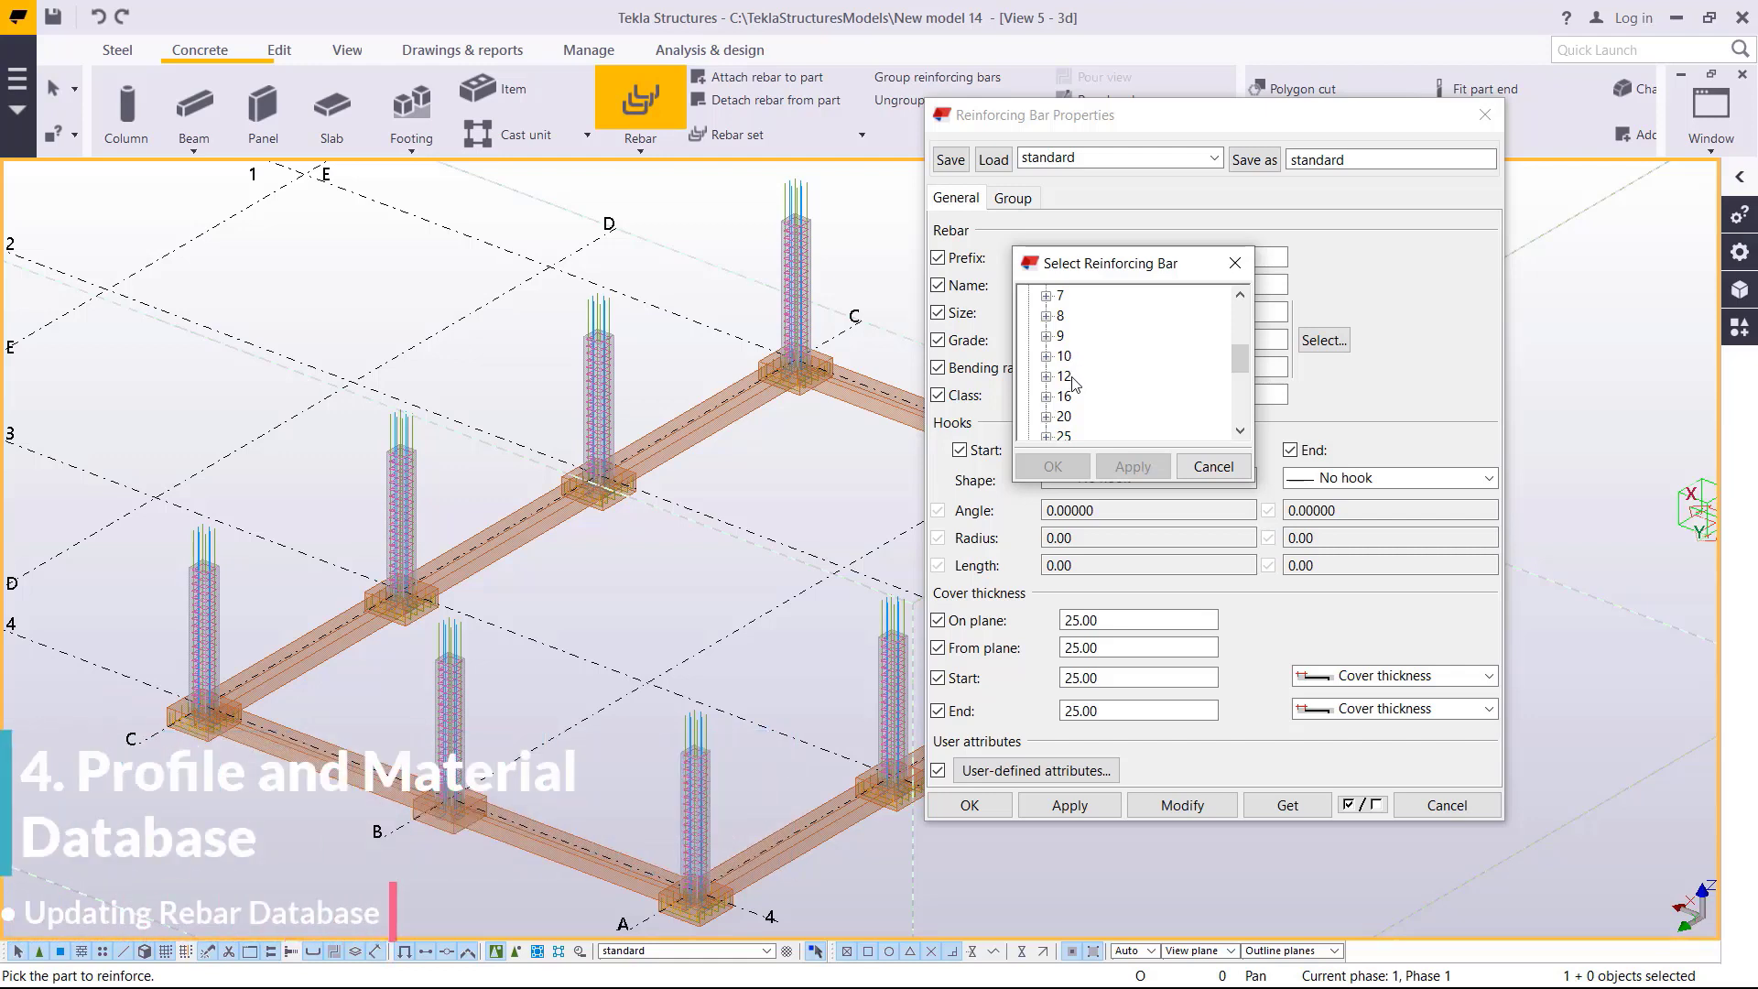
pyautogui.click(1240, 272)
pyautogui.click(1486, 117)
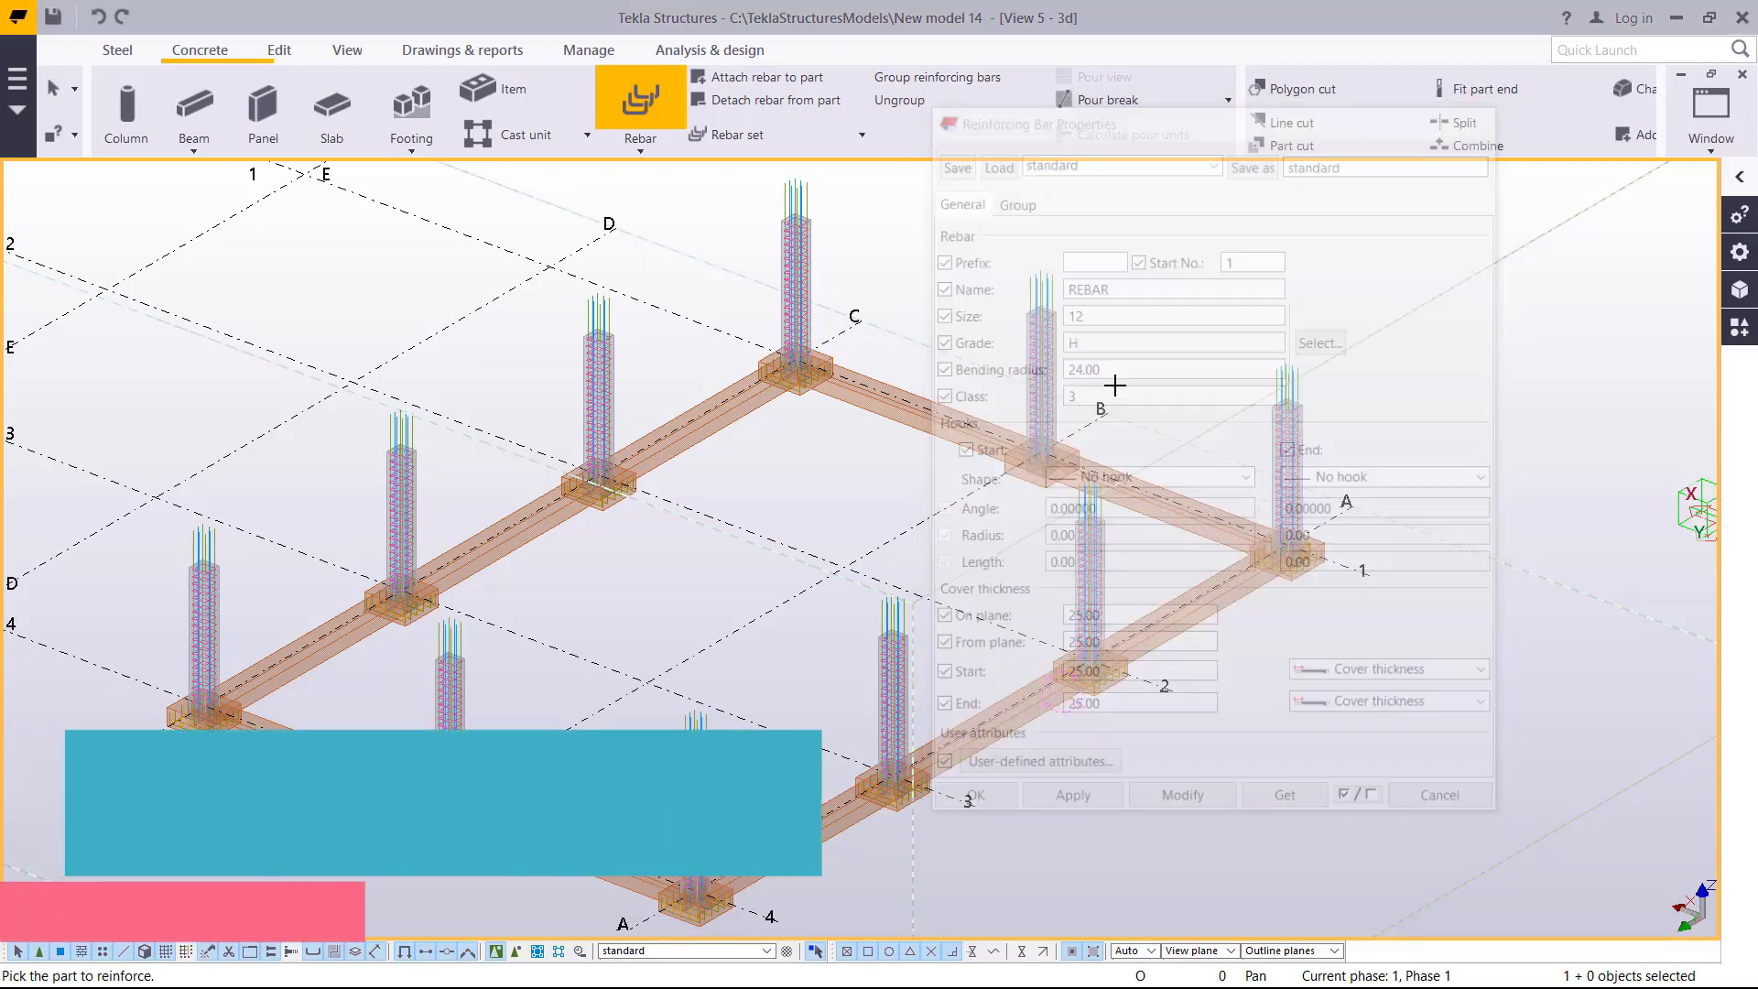
pyautogui.rightClick(1306, 278)
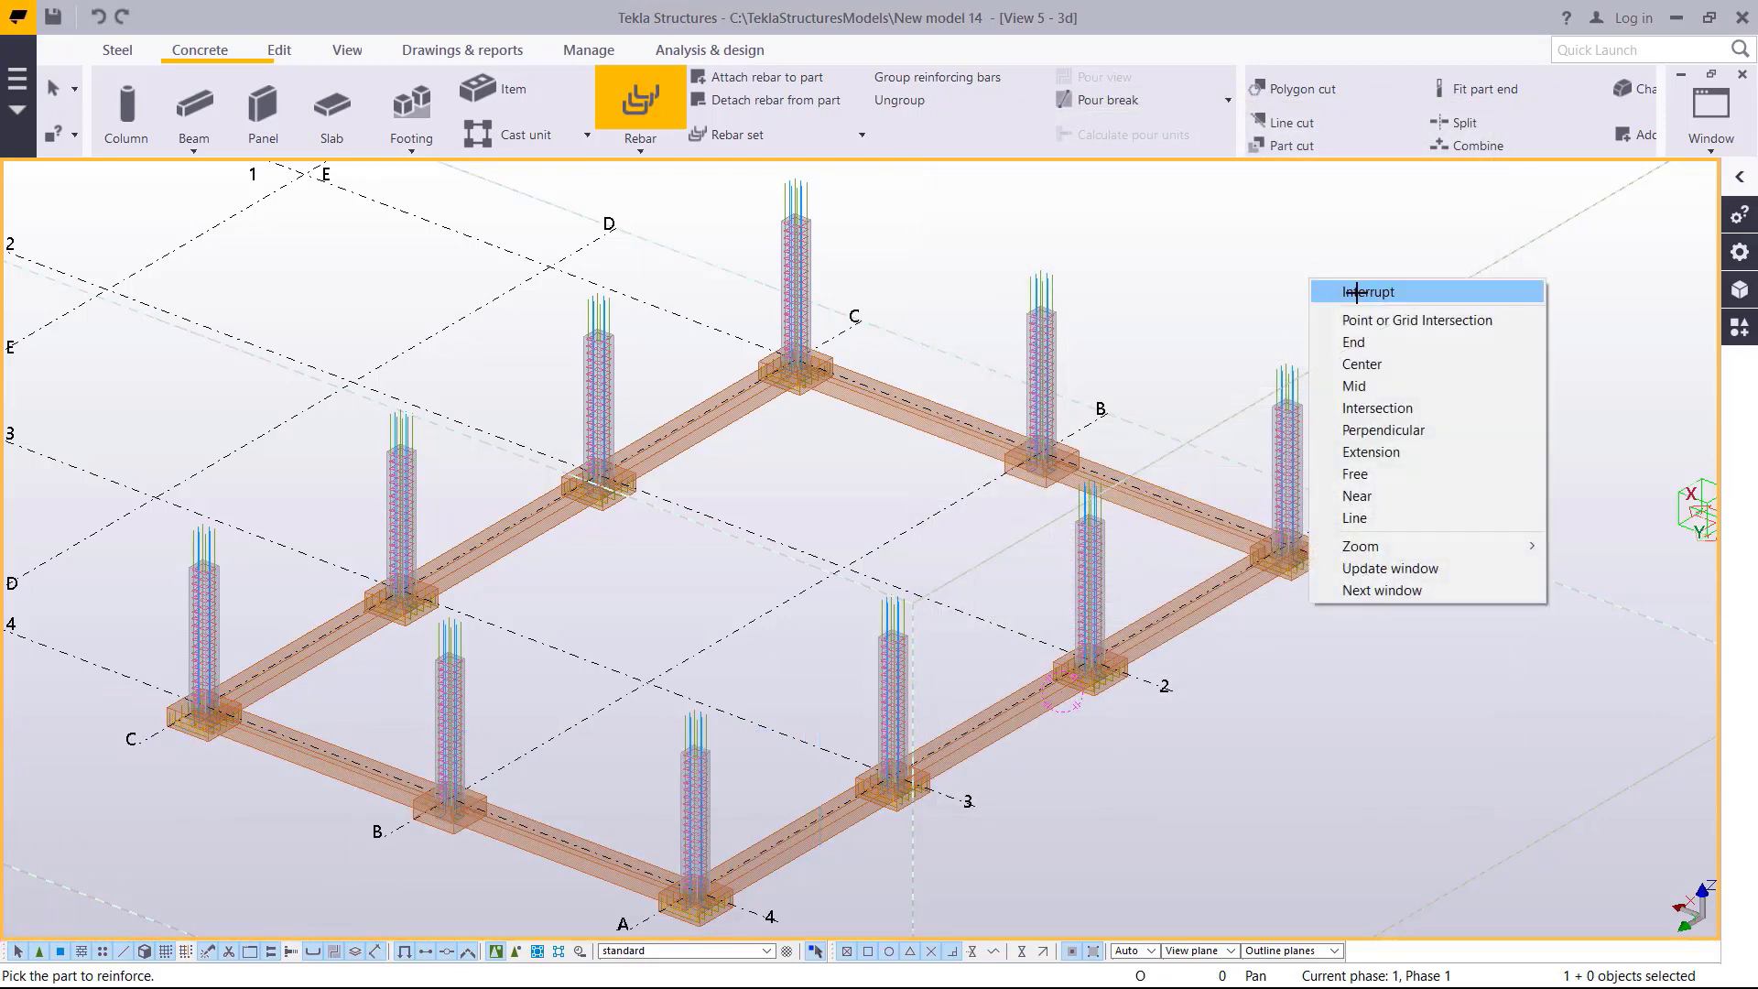
pyautogui.click(1341, 283)
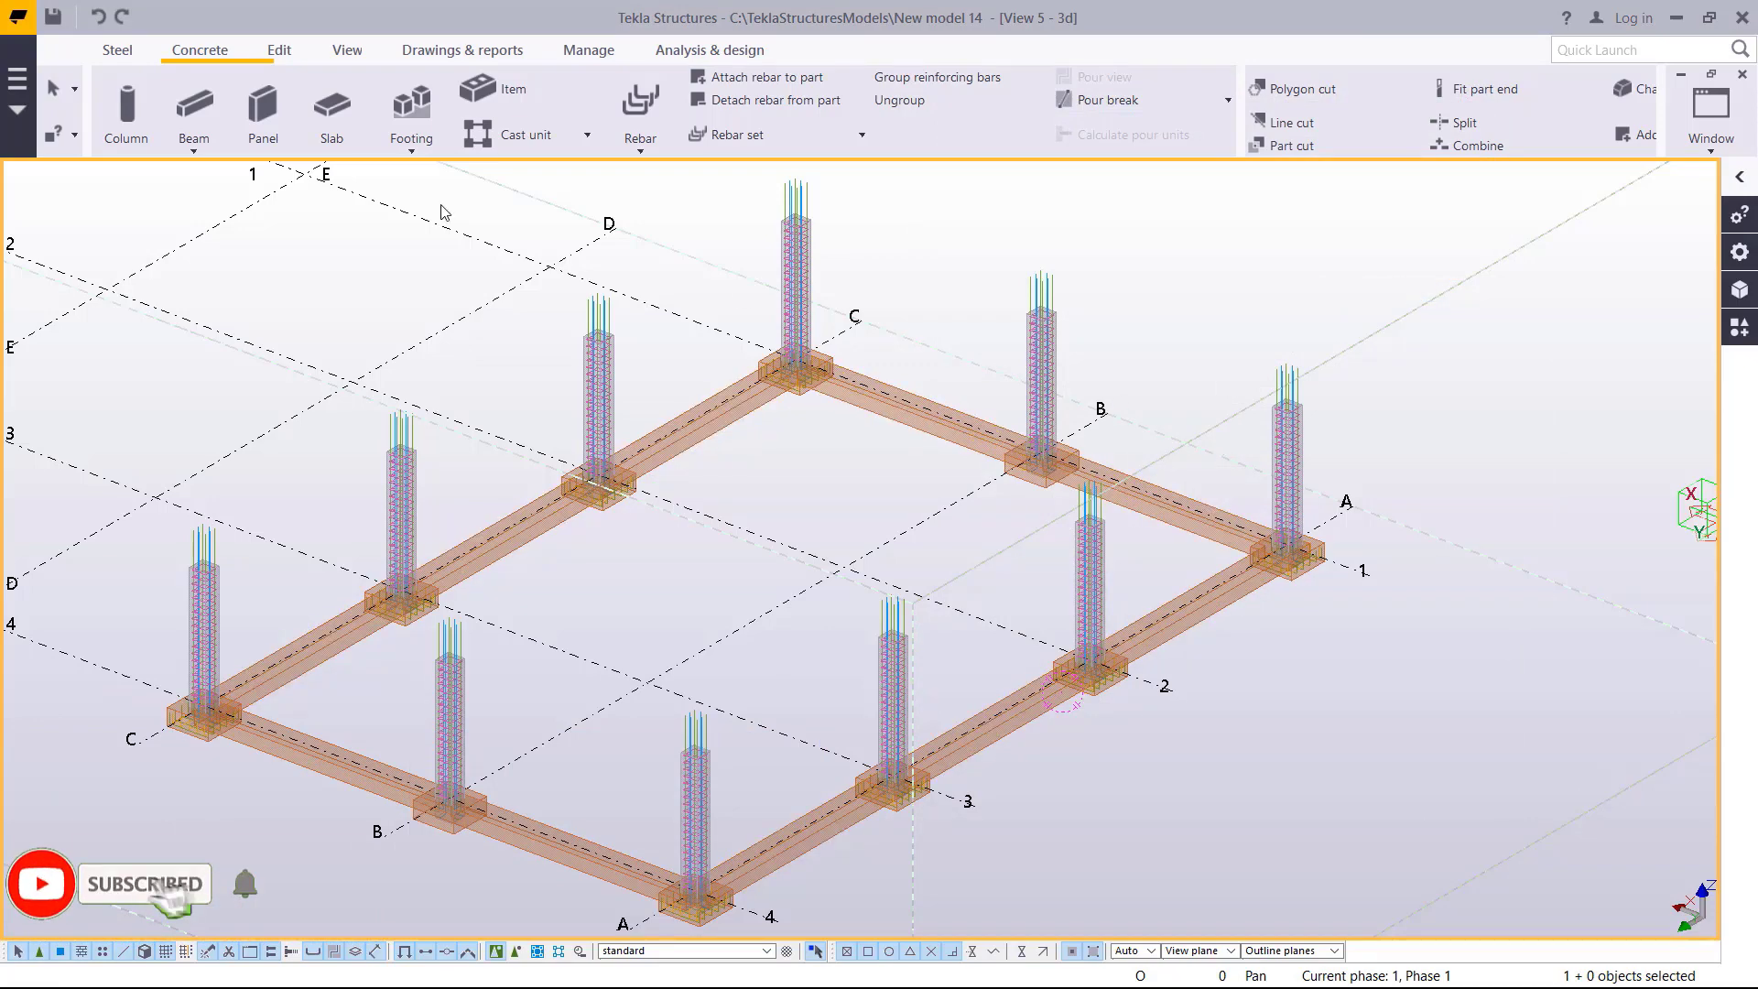
# - Open the model folder in File Explorer, go to Local Disk (C:) and show hidden items
pyautogui.click(20, 99)
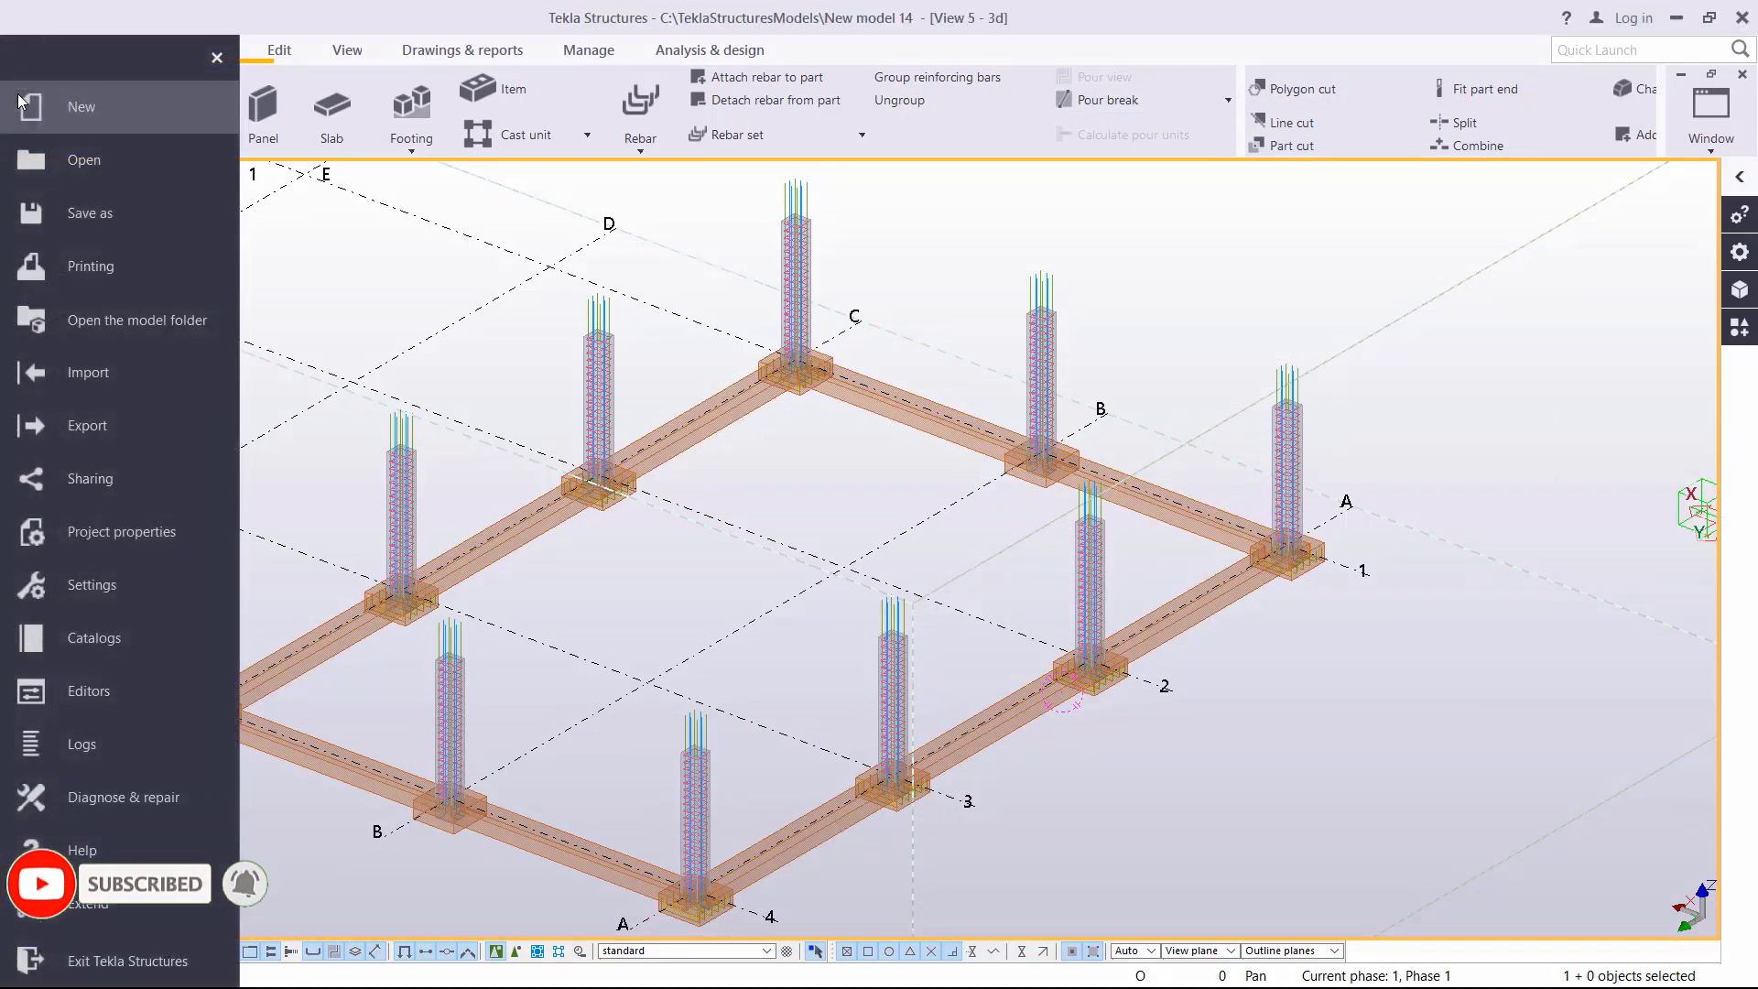
pyautogui.click(128, 322)
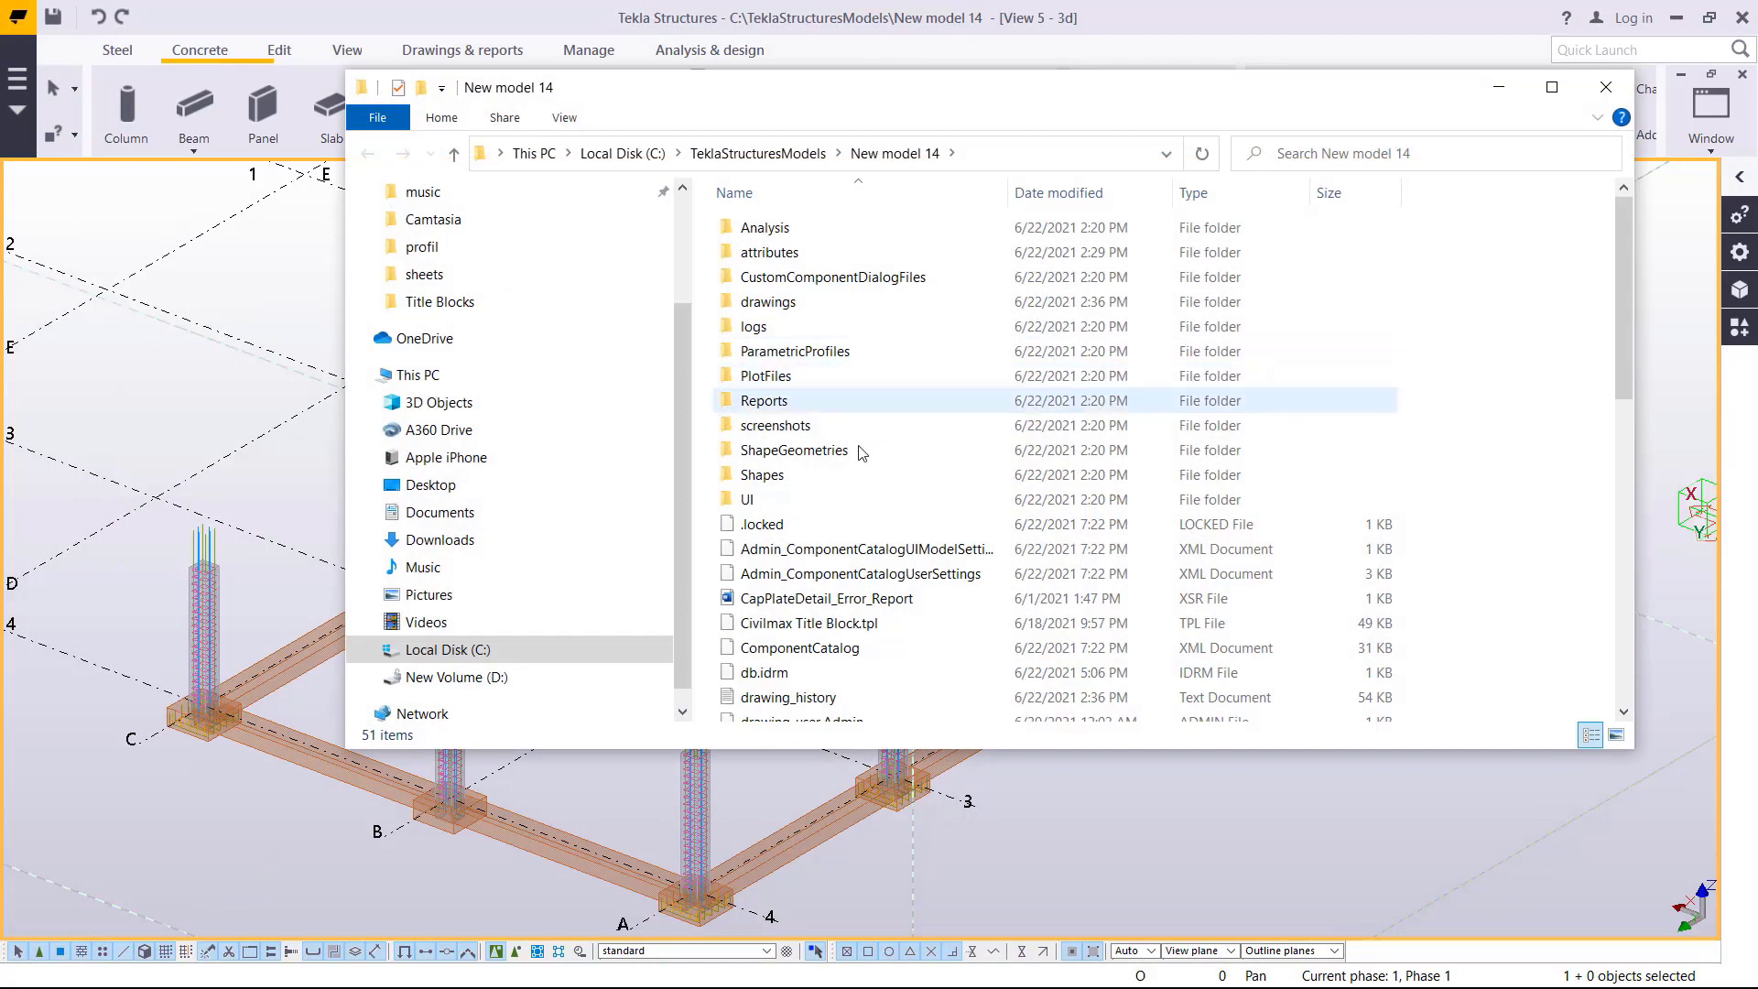
pyautogui.click(477, 653)
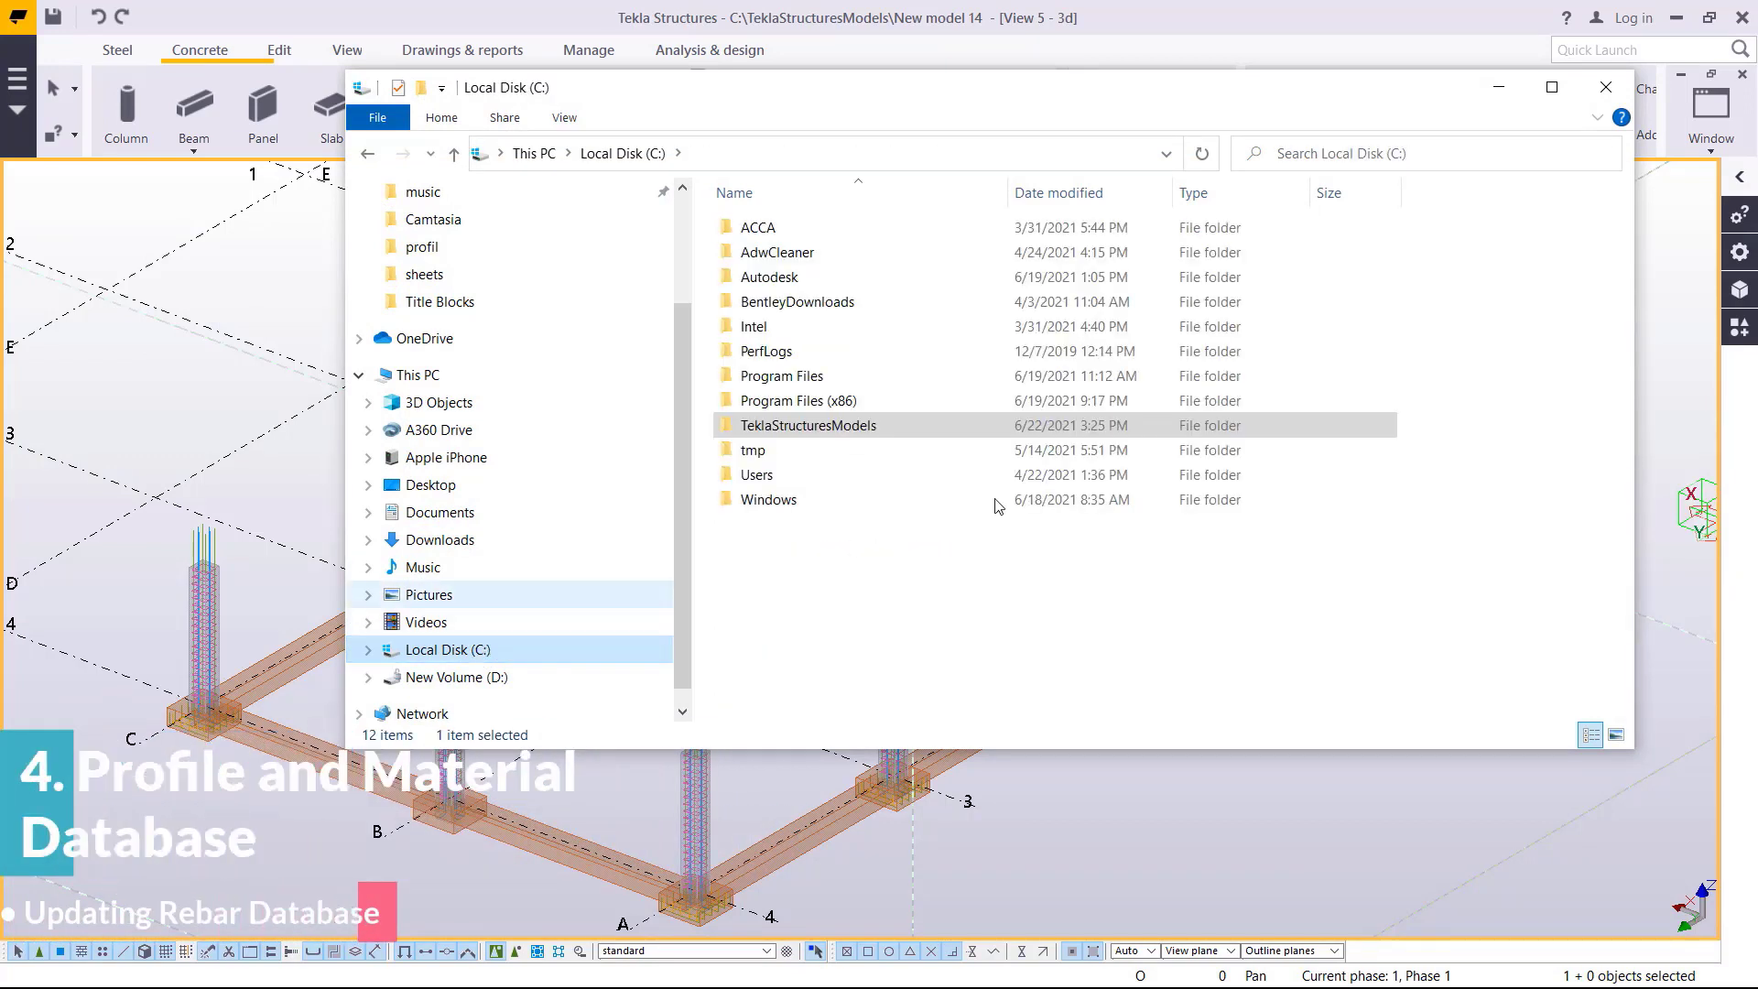
pyautogui.click(565, 118)
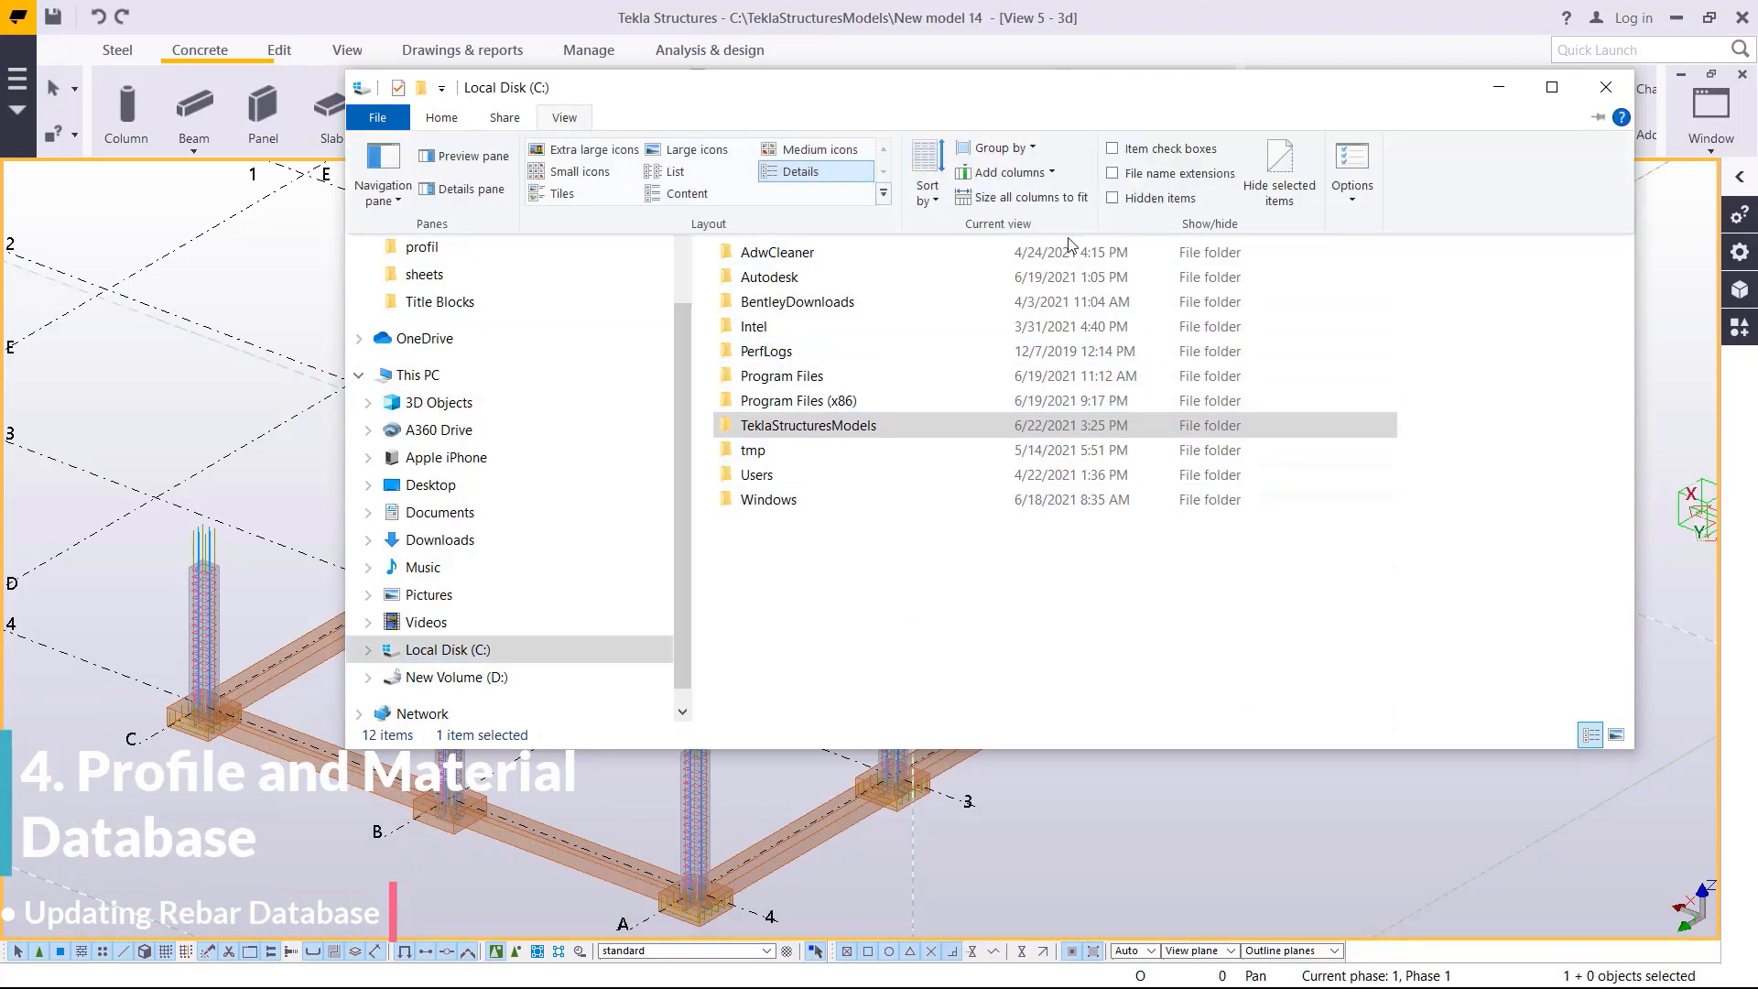
pyautogui.click(1113, 200)
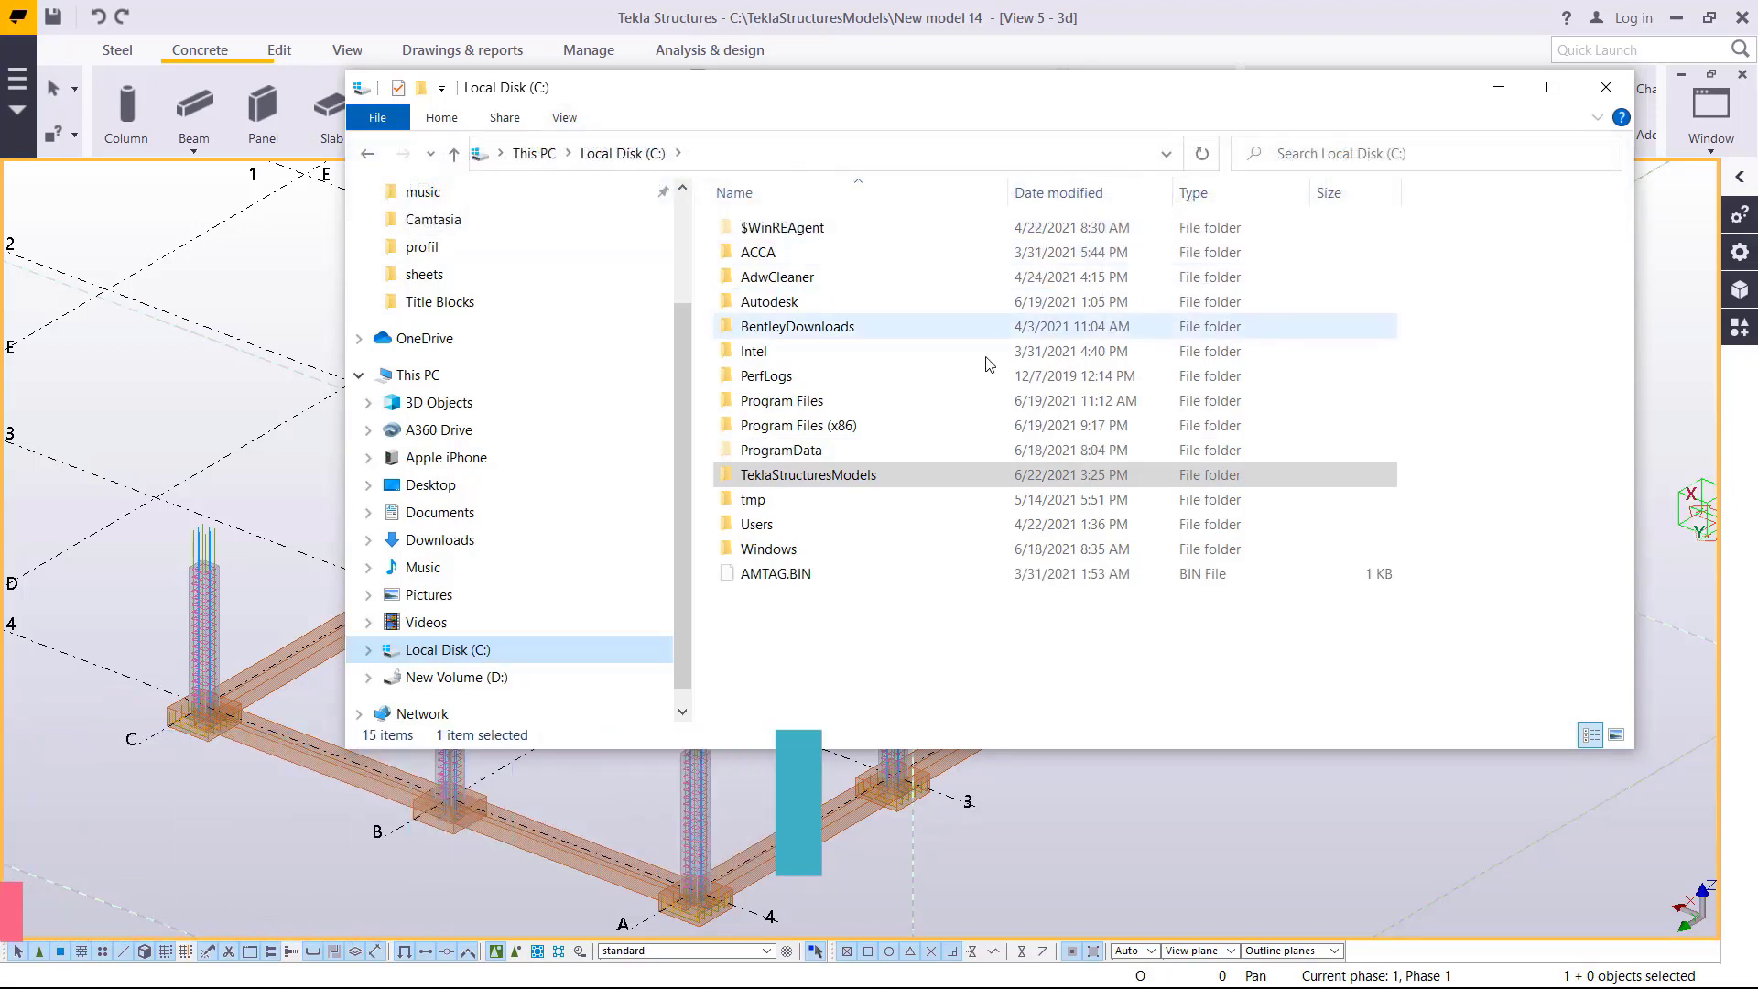
# - Browse to the folder ProgramData\Tekla Structures\2017\Environments\uk\profil
pyautogui.doubleClick(781, 451)
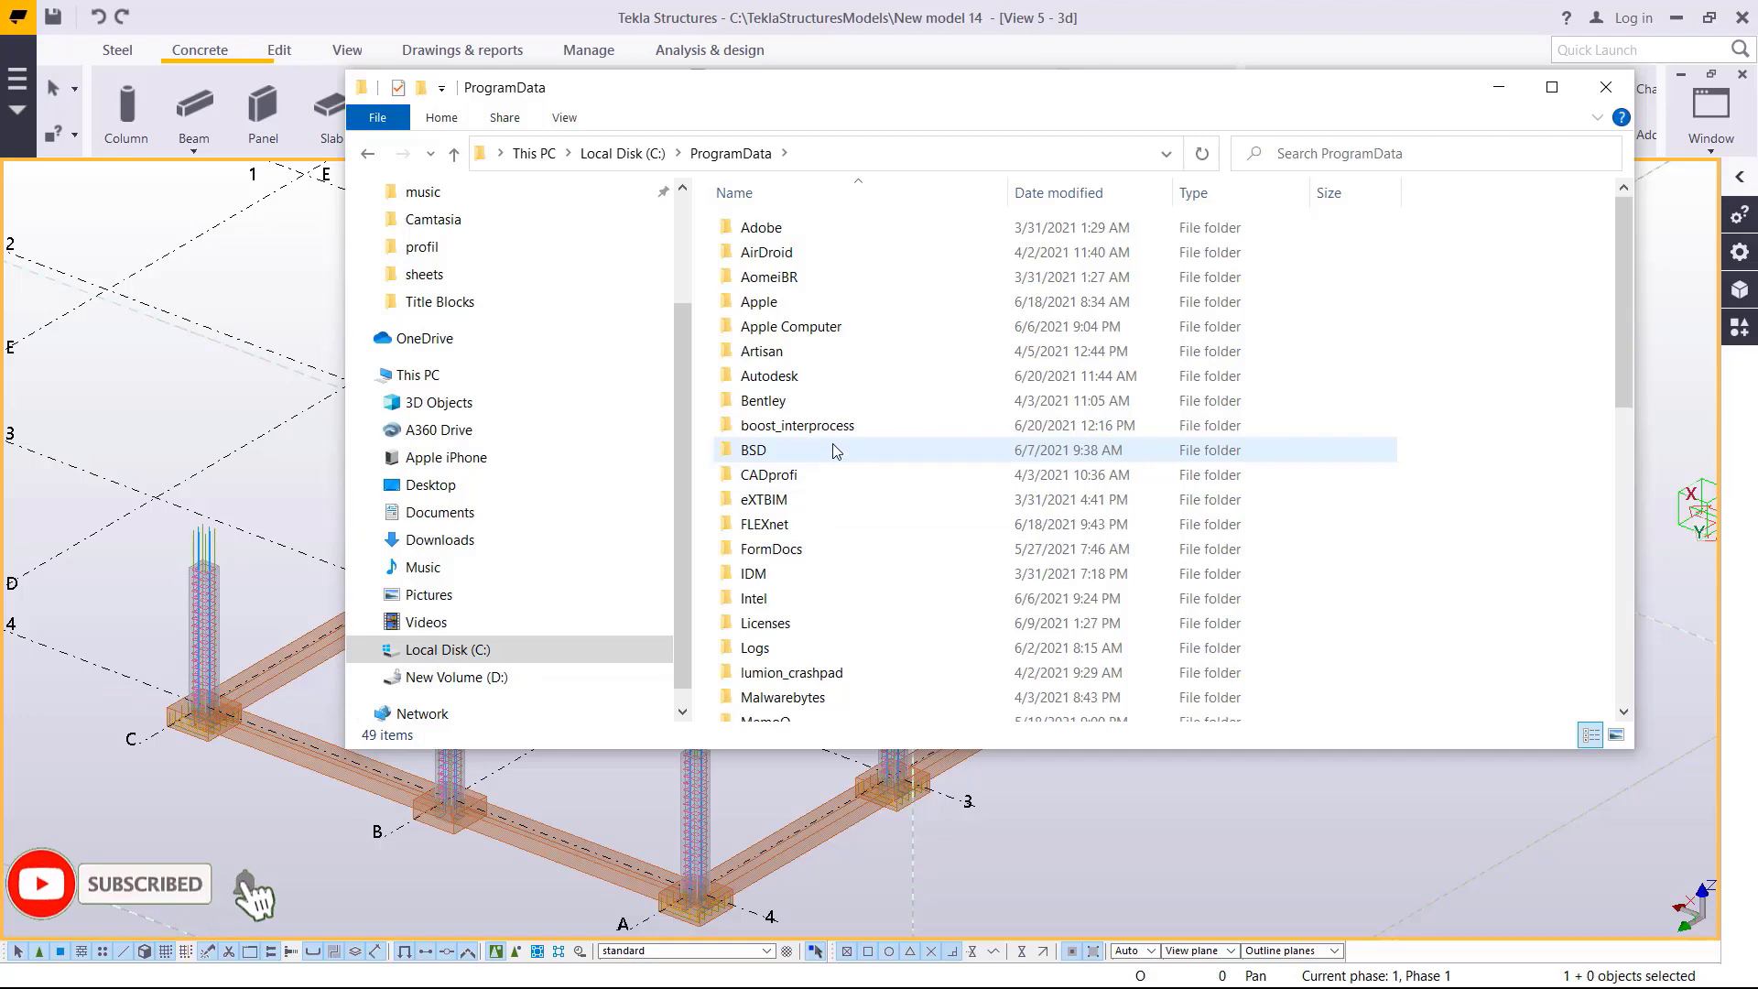
pyautogui.scroll(-4, 852, 448)
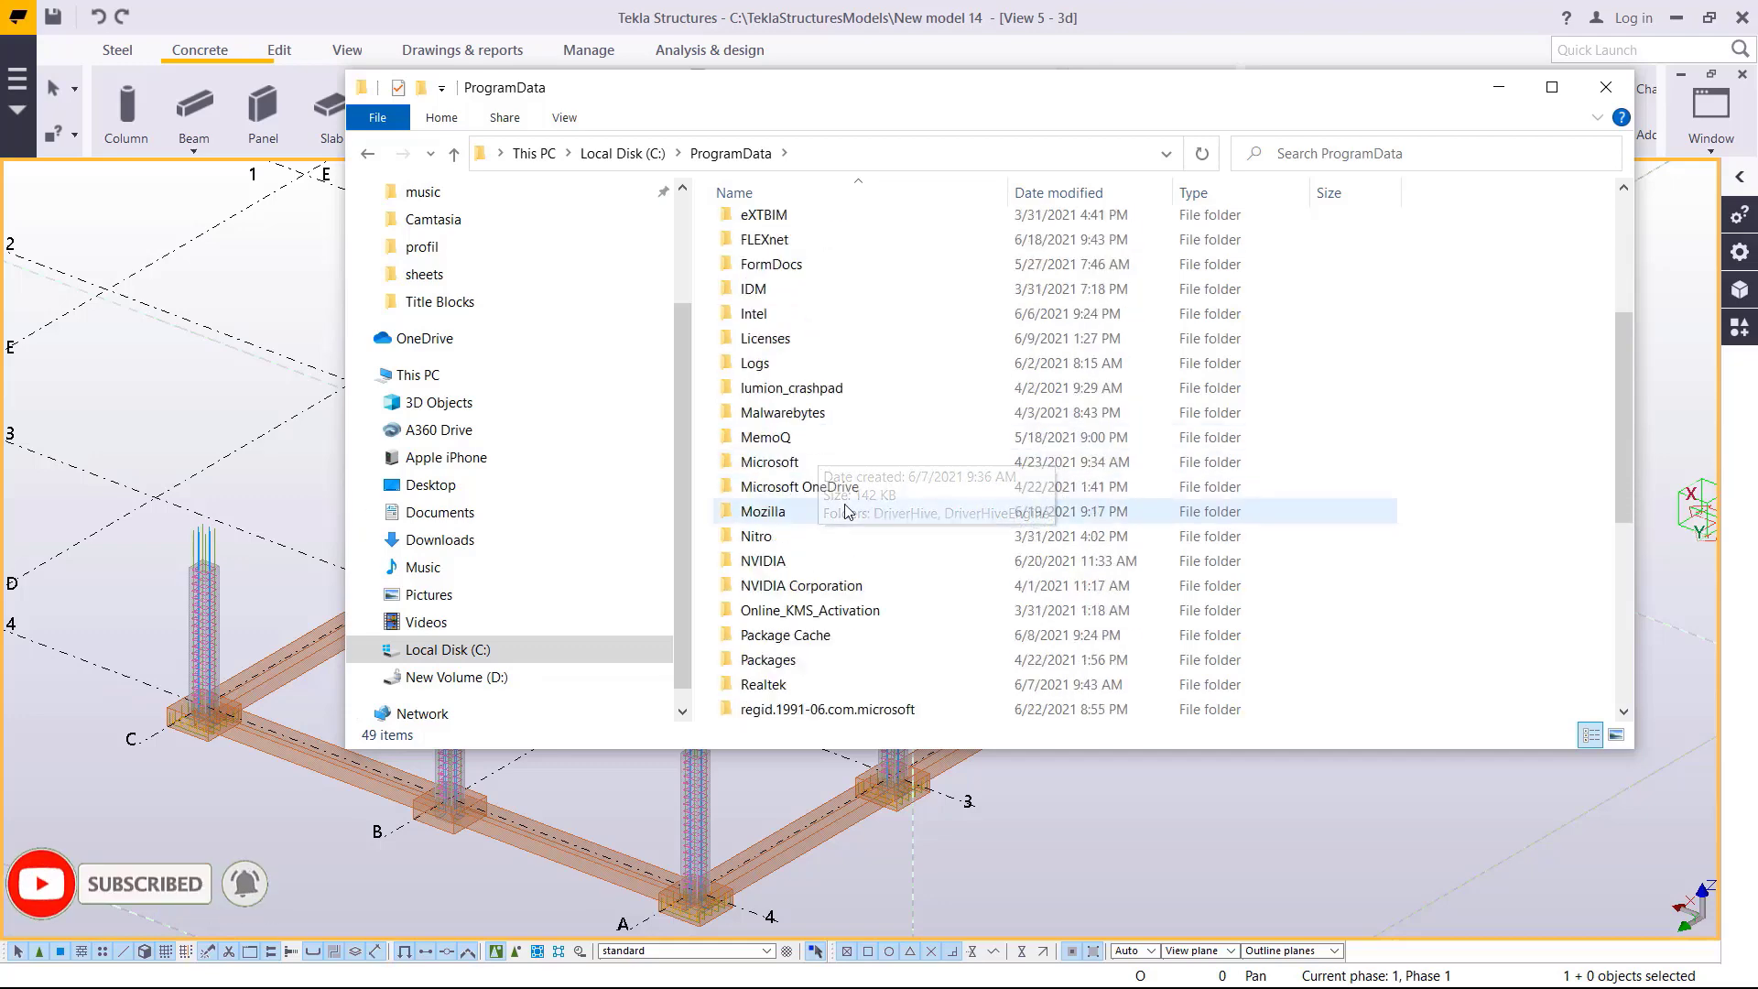
pyautogui.scroll(-1, 846, 511)
pyautogui.scroll(-2, 806, 608)
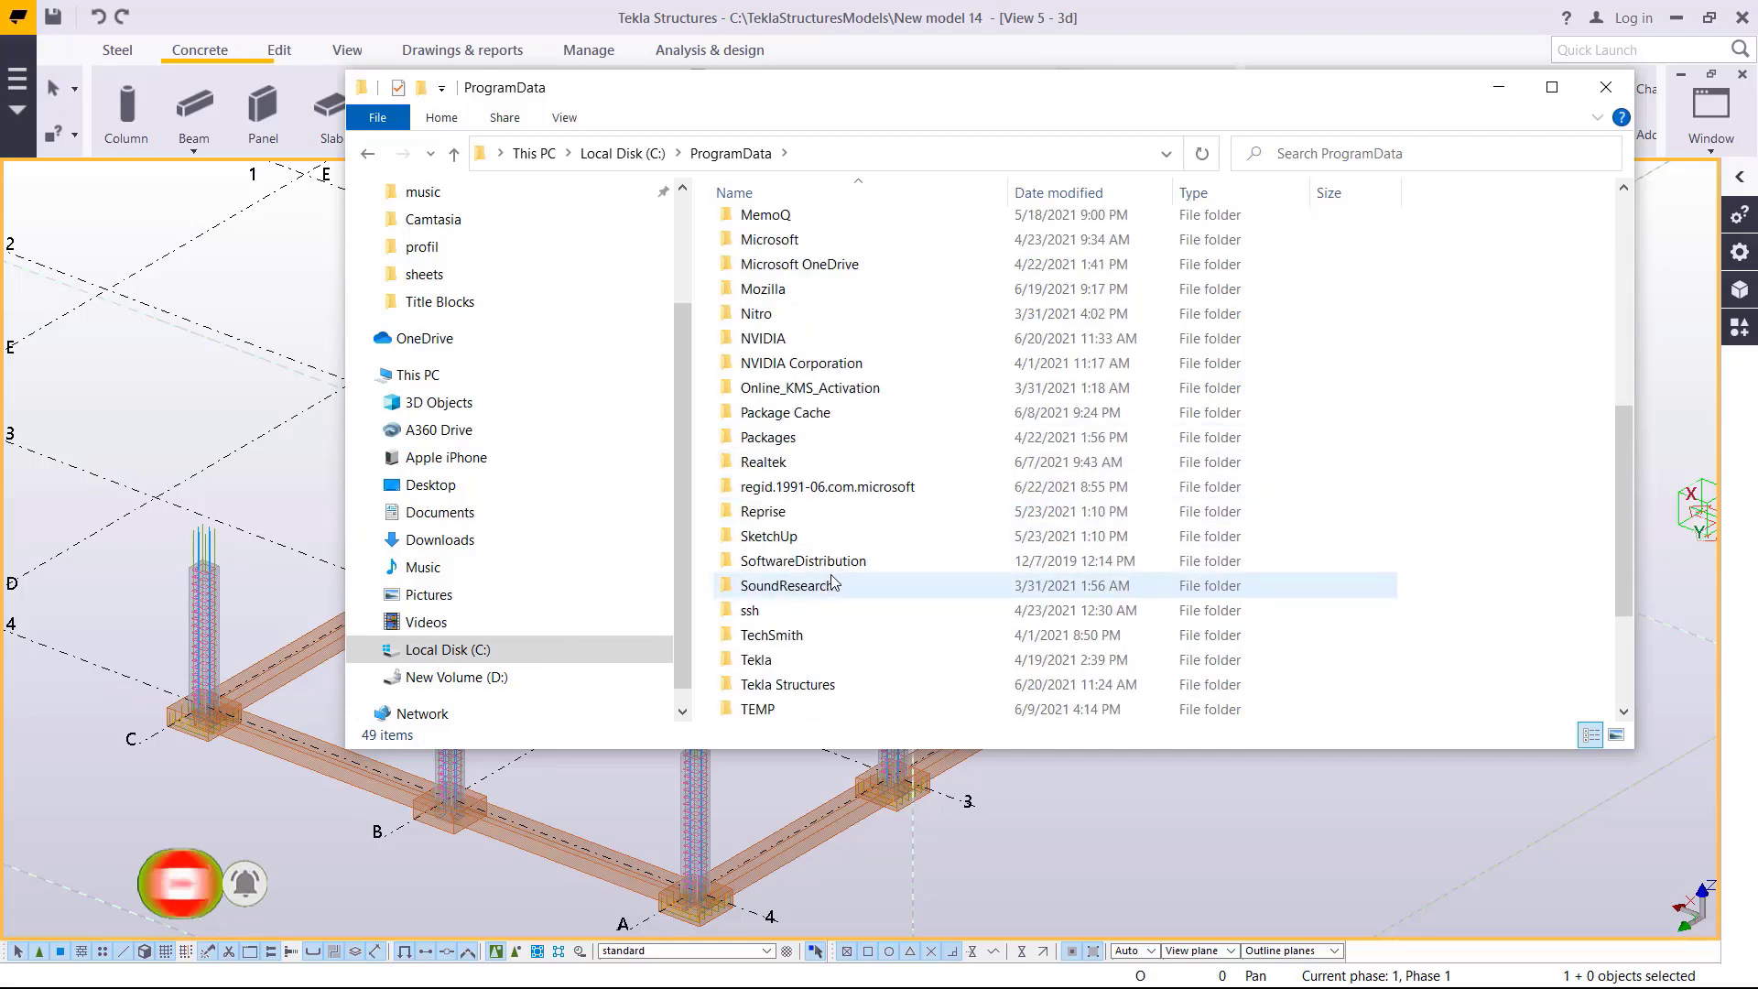
pyautogui.doubleClick(801, 686)
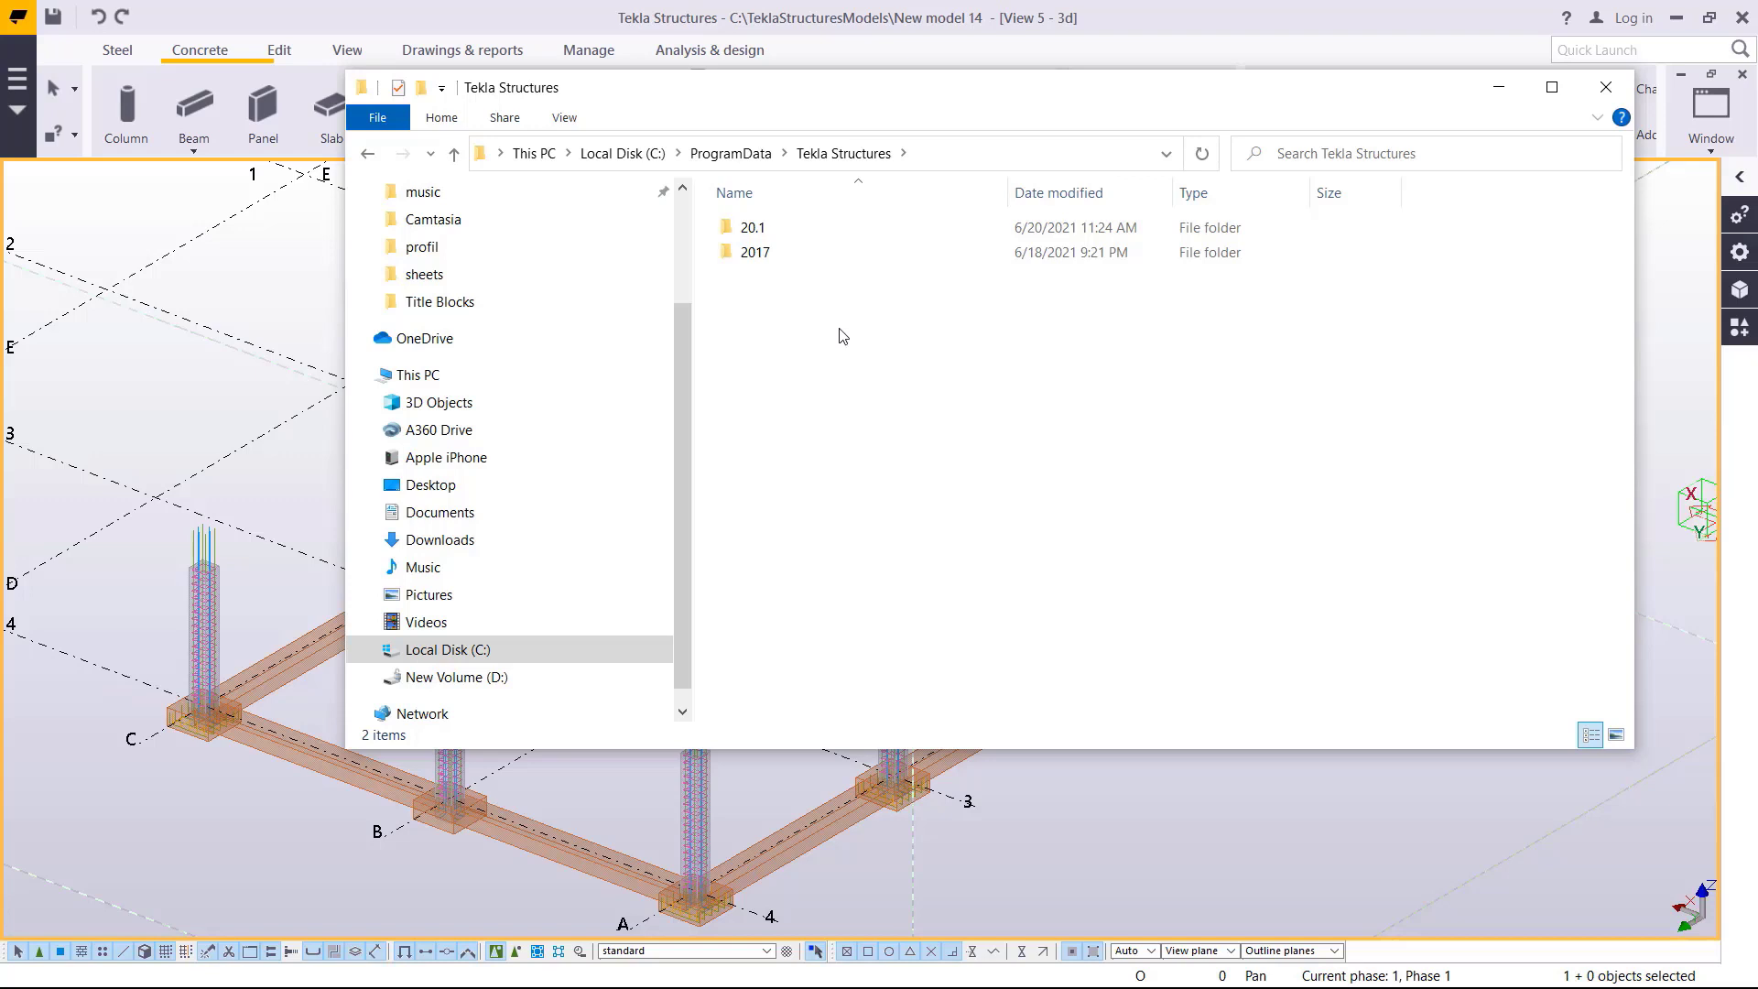
pyautogui.doubleClick(768, 256)
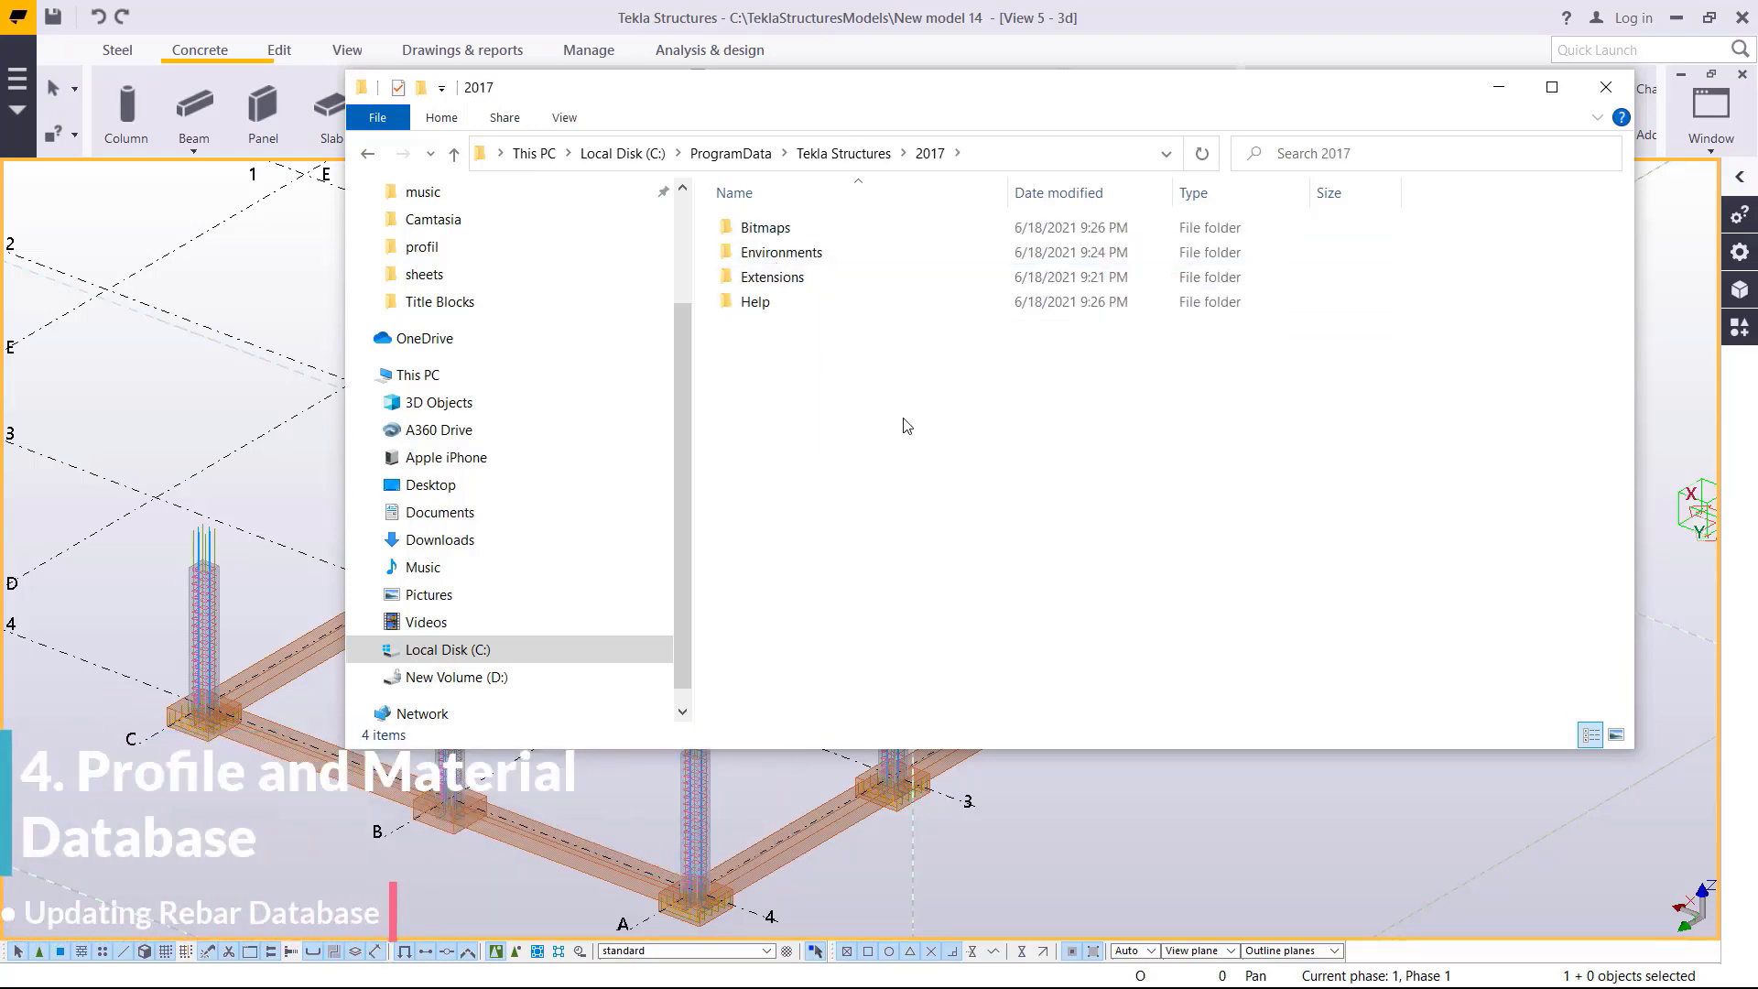
pyautogui.doubleClick(829, 258)
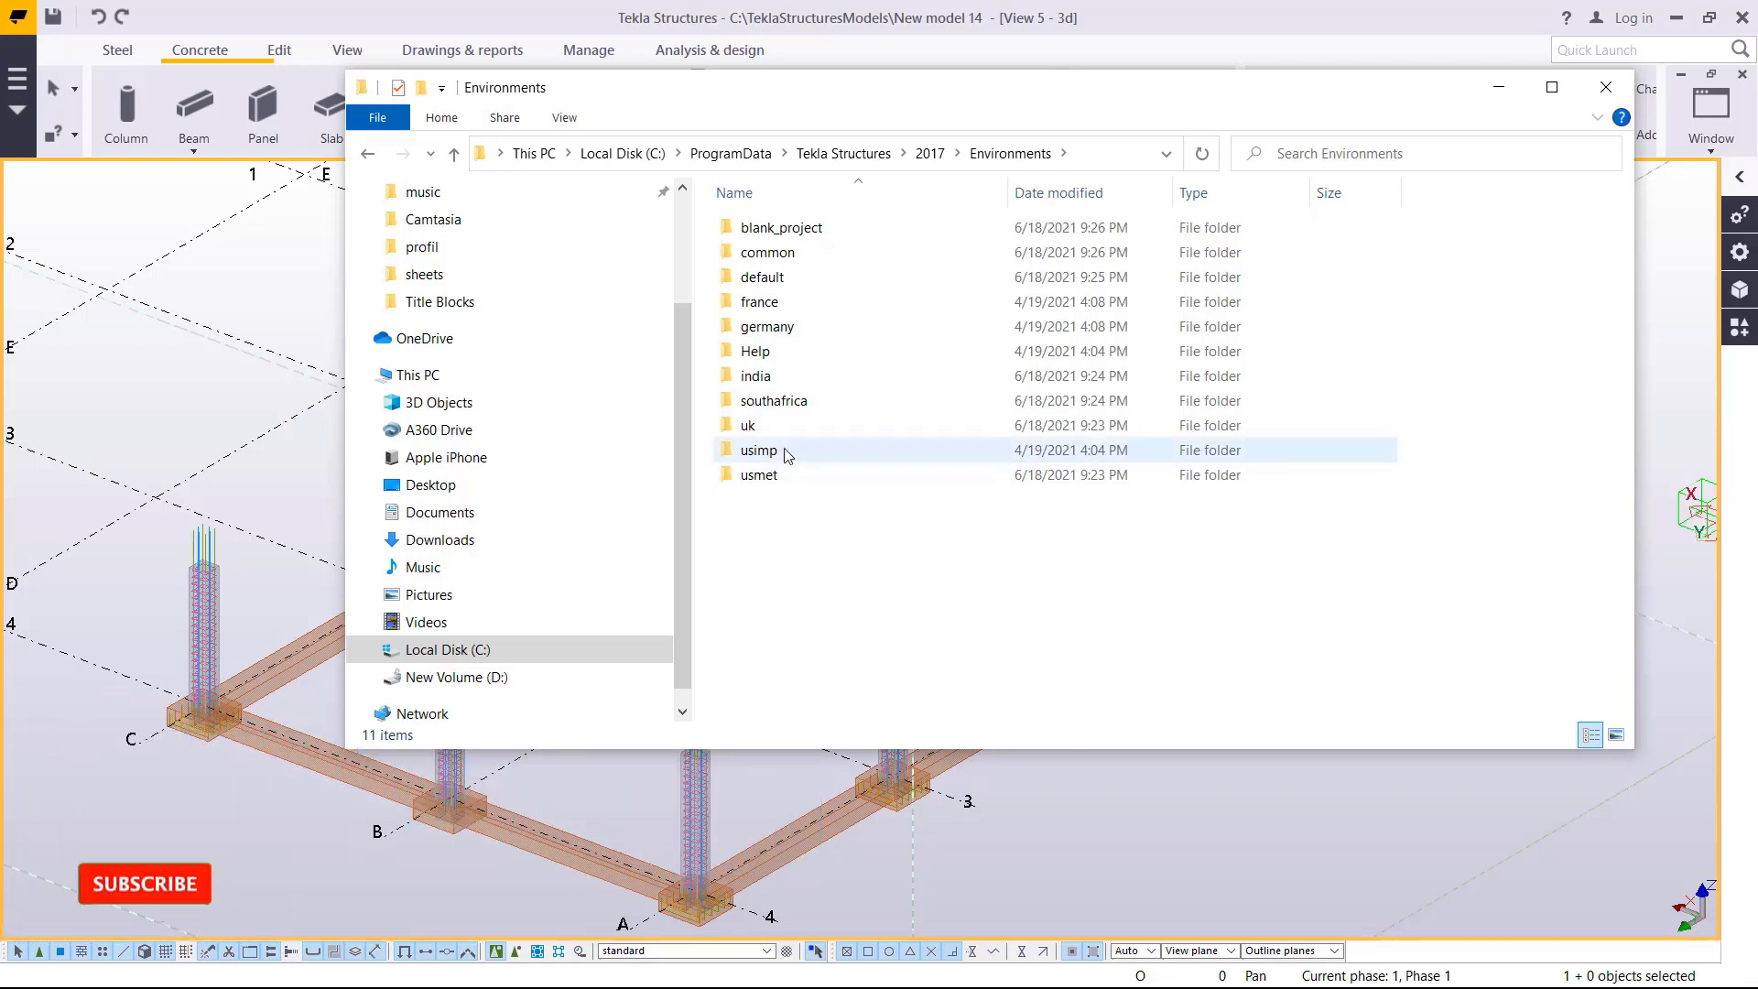
pyautogui.click(763, 433)
pyautogui.doubleClick(763, 432)
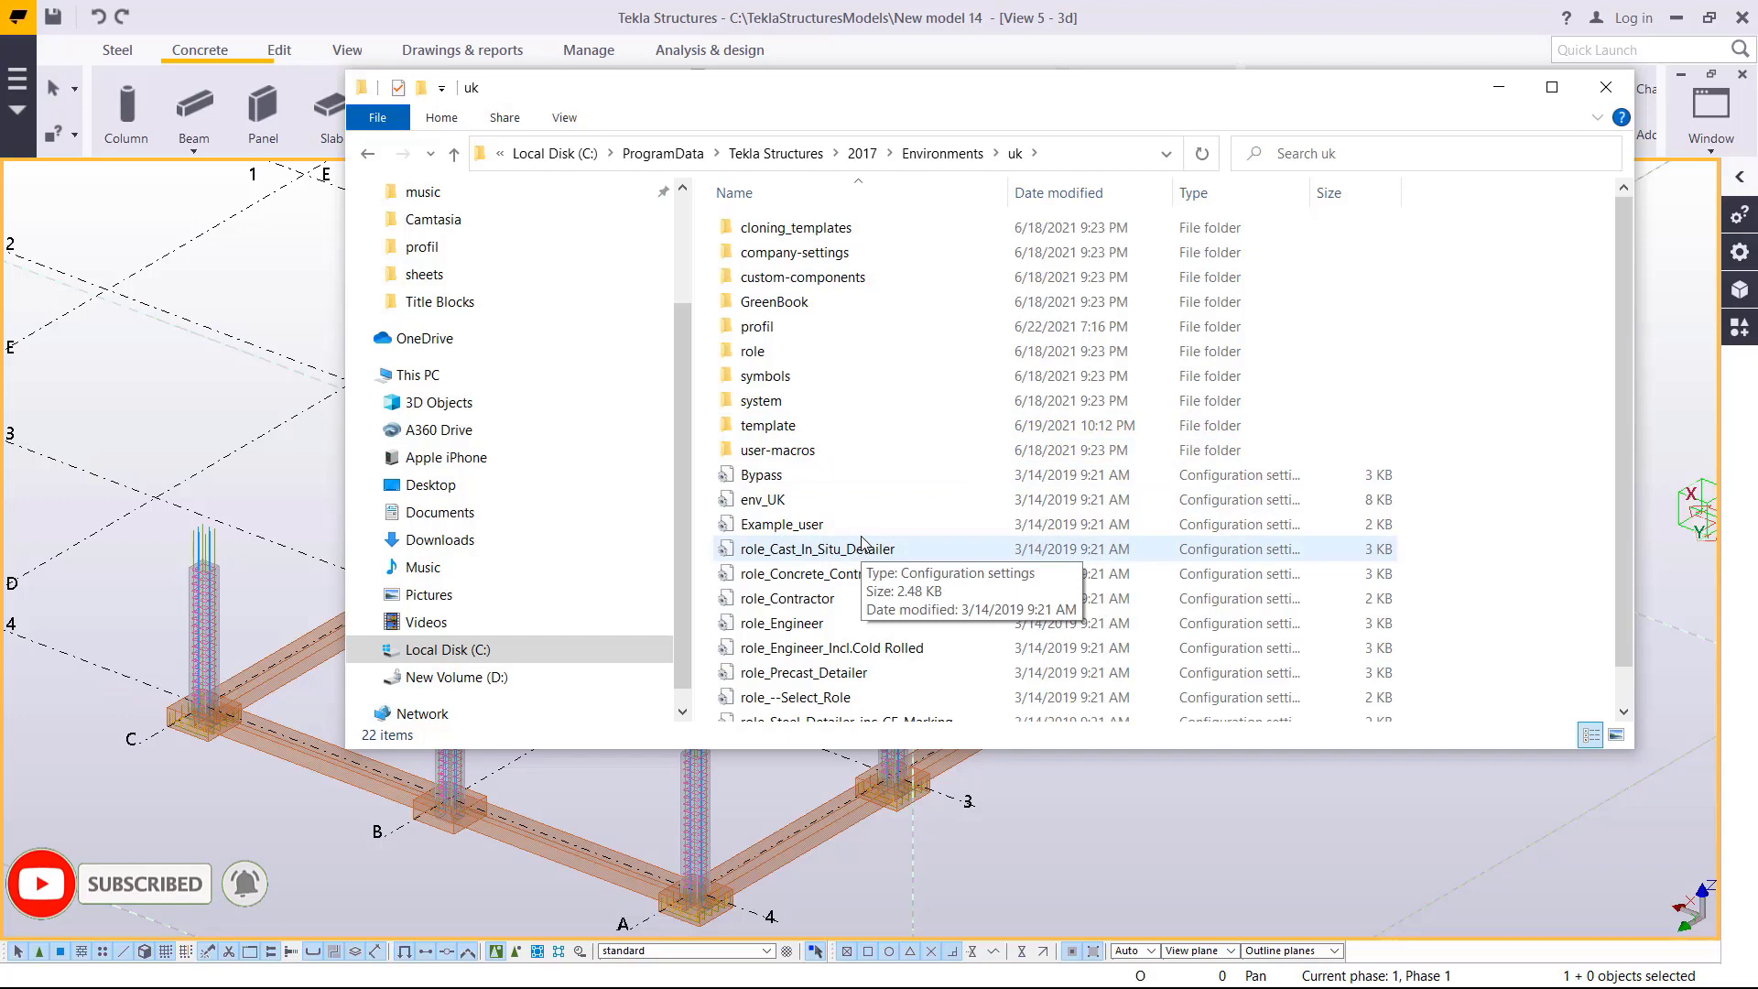
pyautogui.doubleClick(785, 329)
# - Open the rebar_database file from the profil folder in Notepad and maximize its window
pyautogui.scroll(-1, 857, 559)
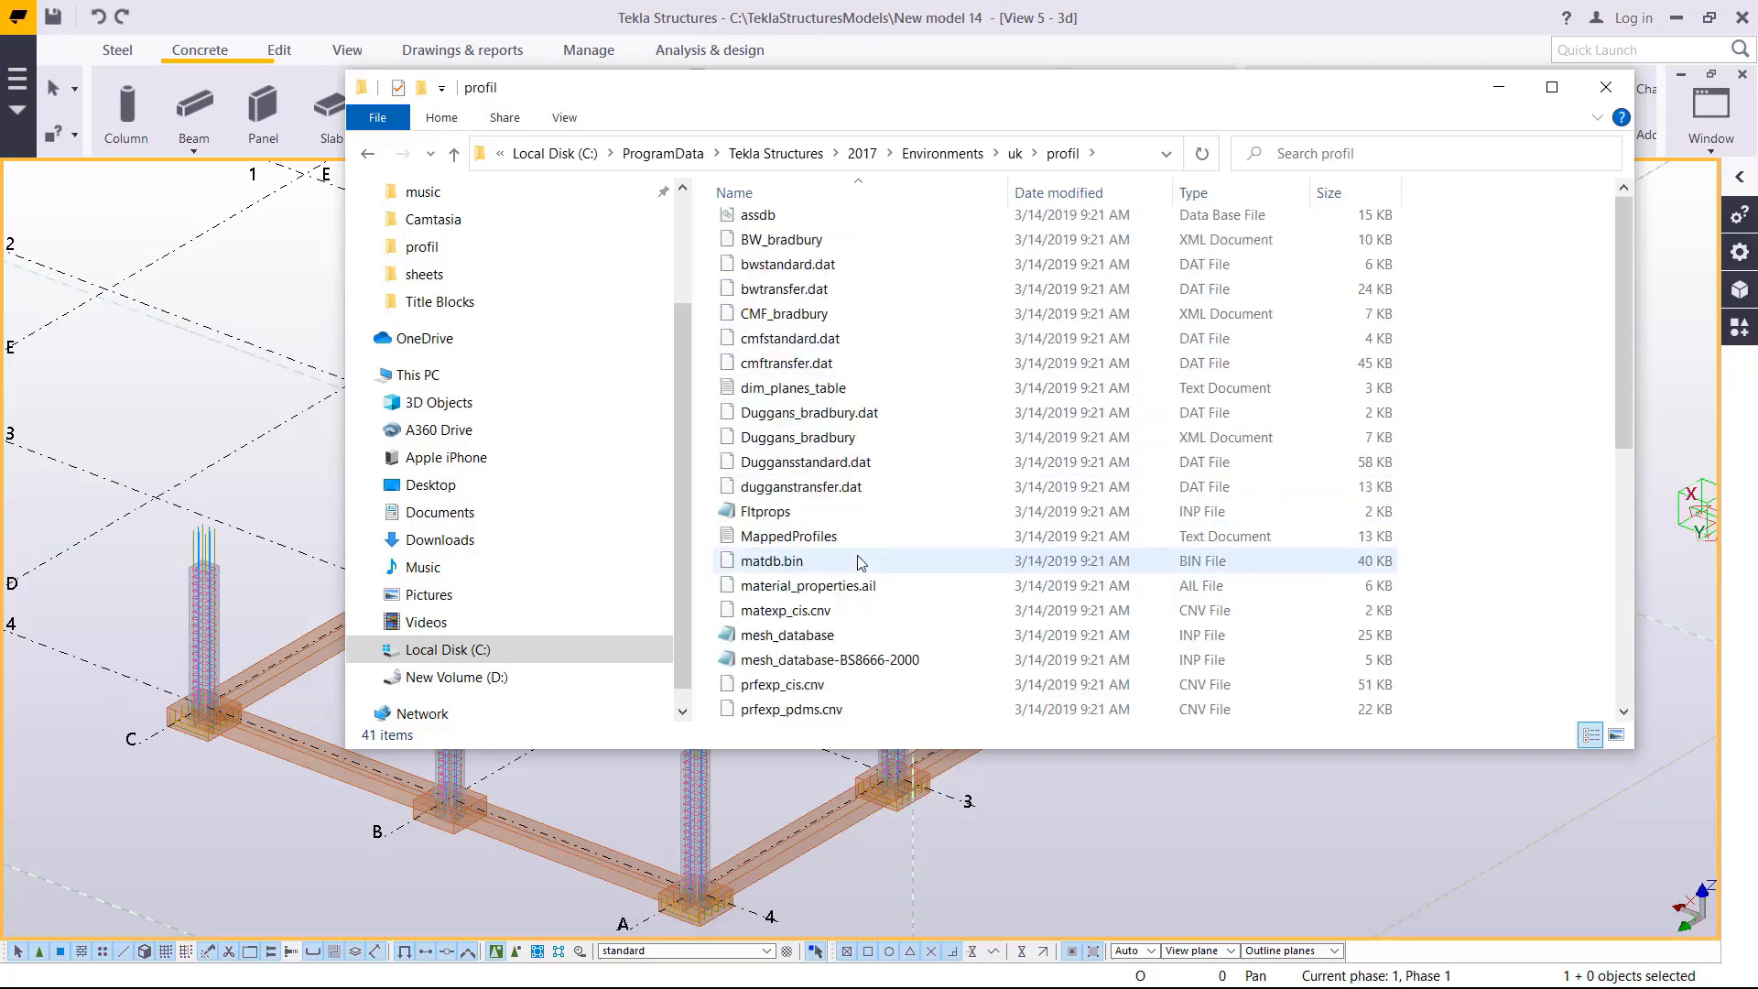
pyautogui.scroll(-3, 861, 557)
pyautogui.scroll(-3, 871, 542)
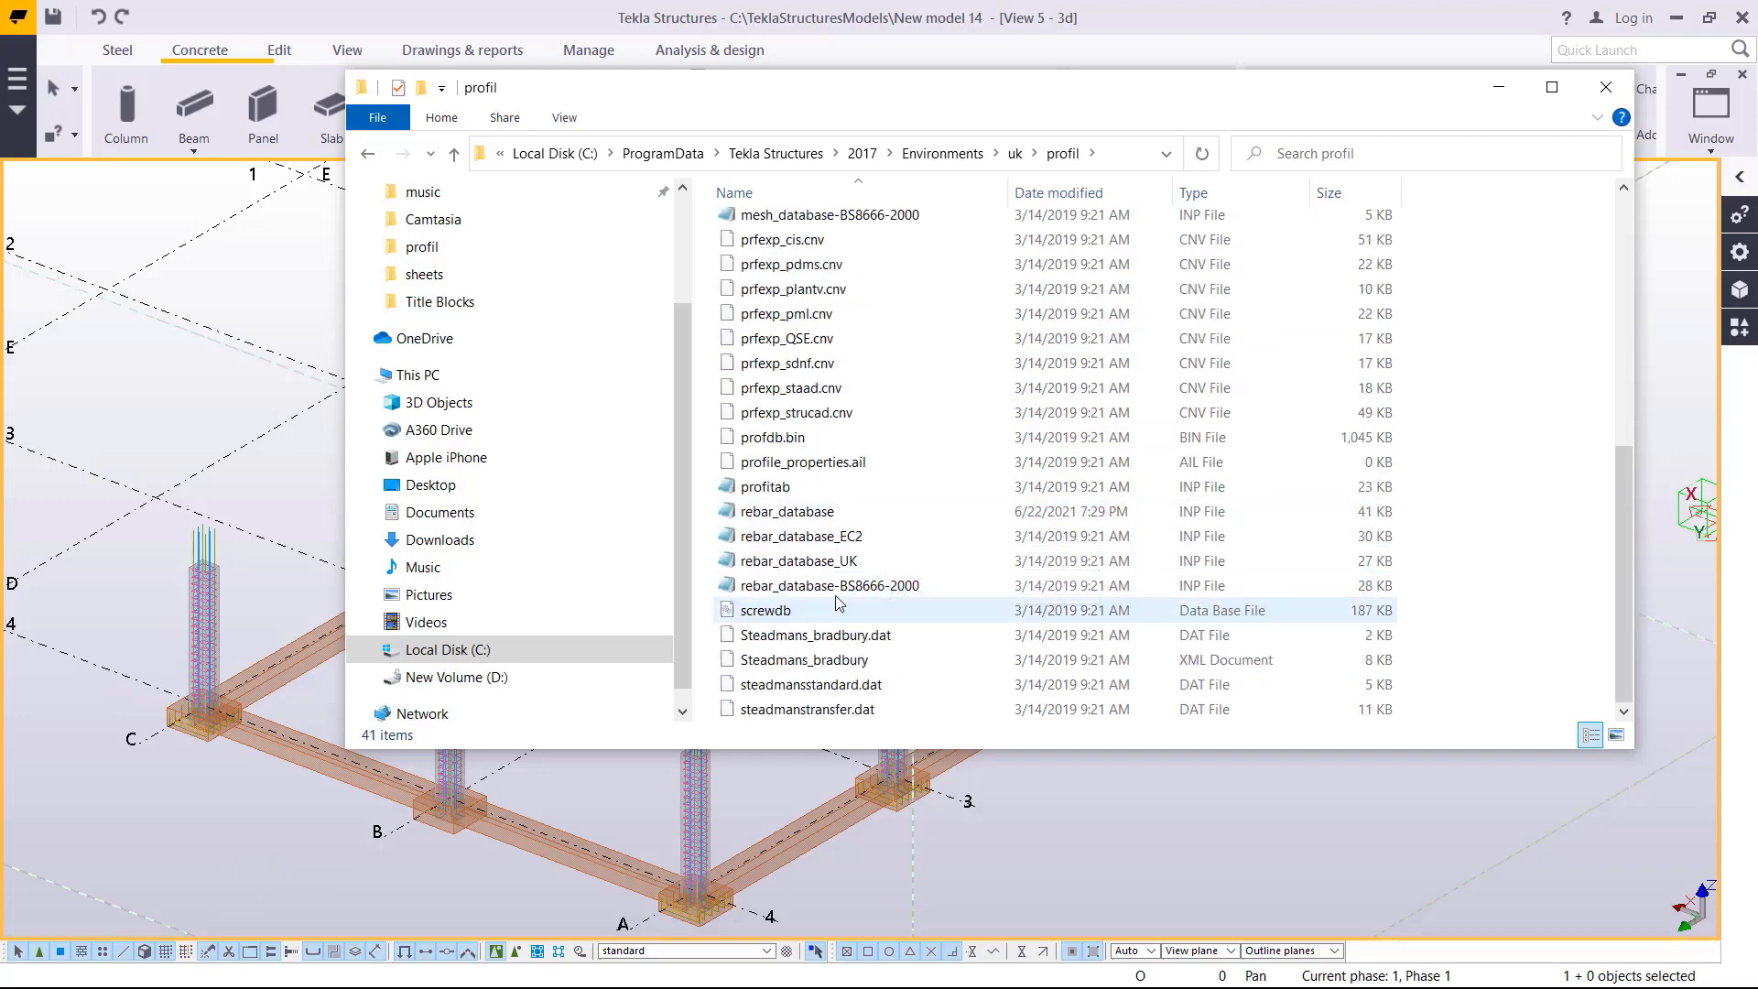
pyautogui.click(808, 515)
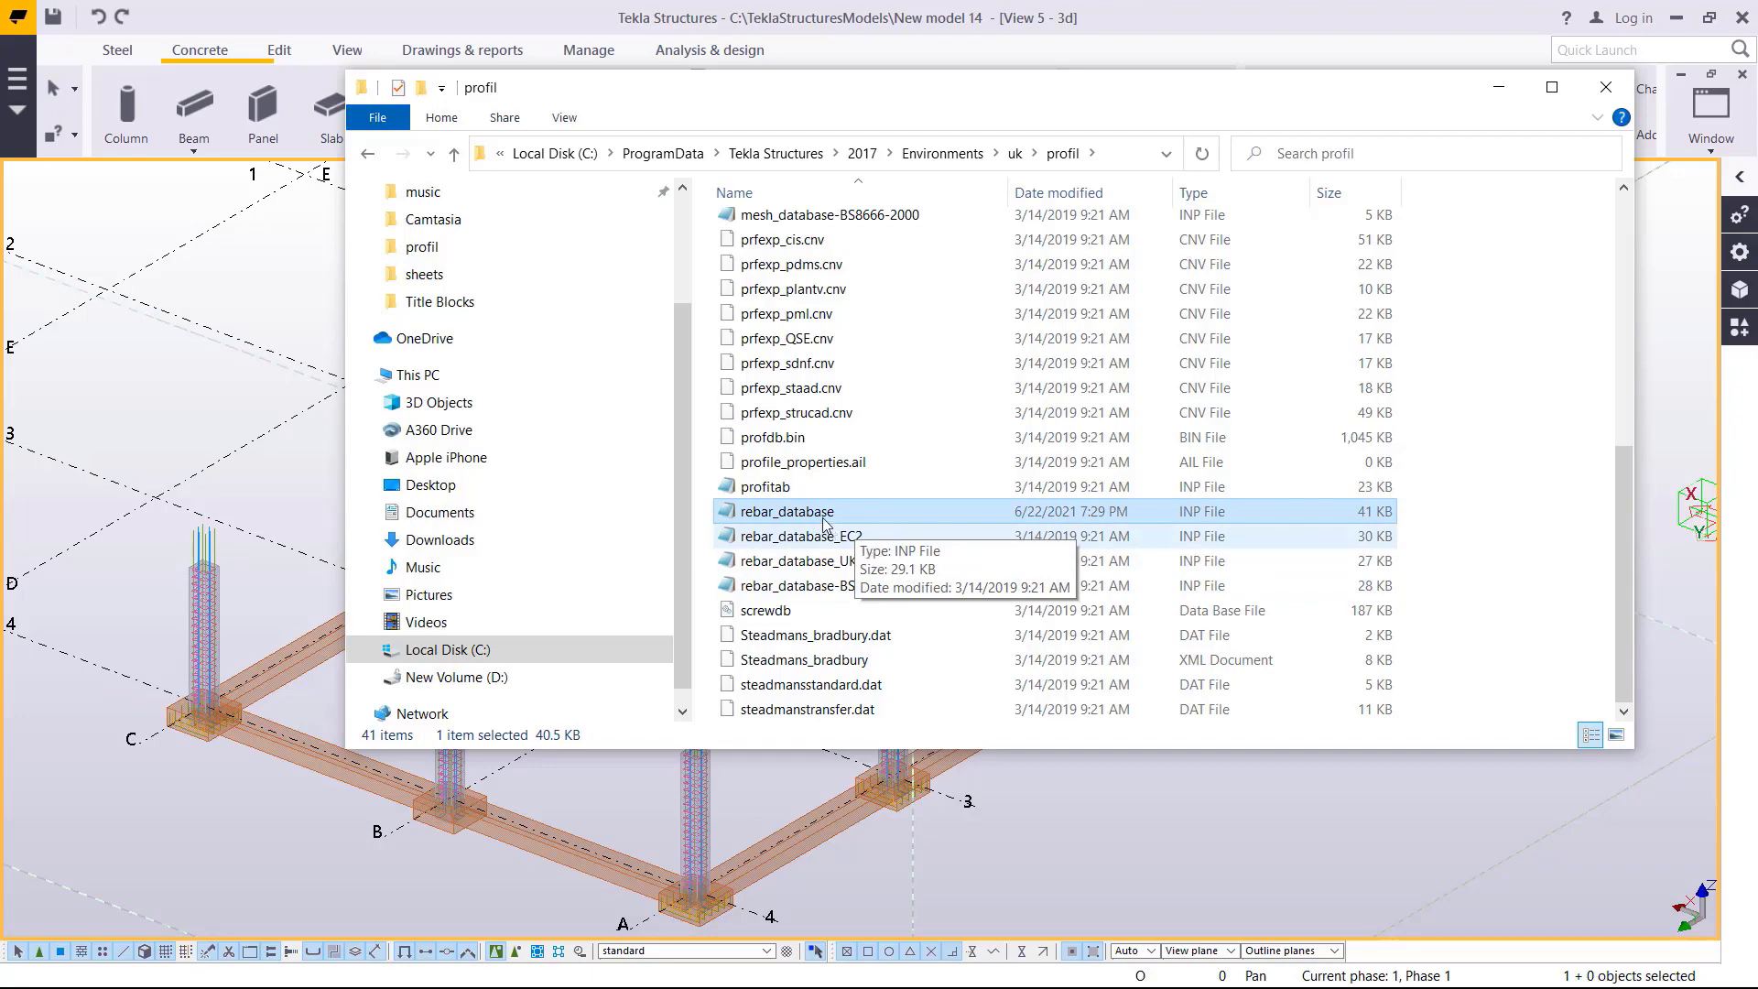
pyautogui.doubleClick(824, 523)
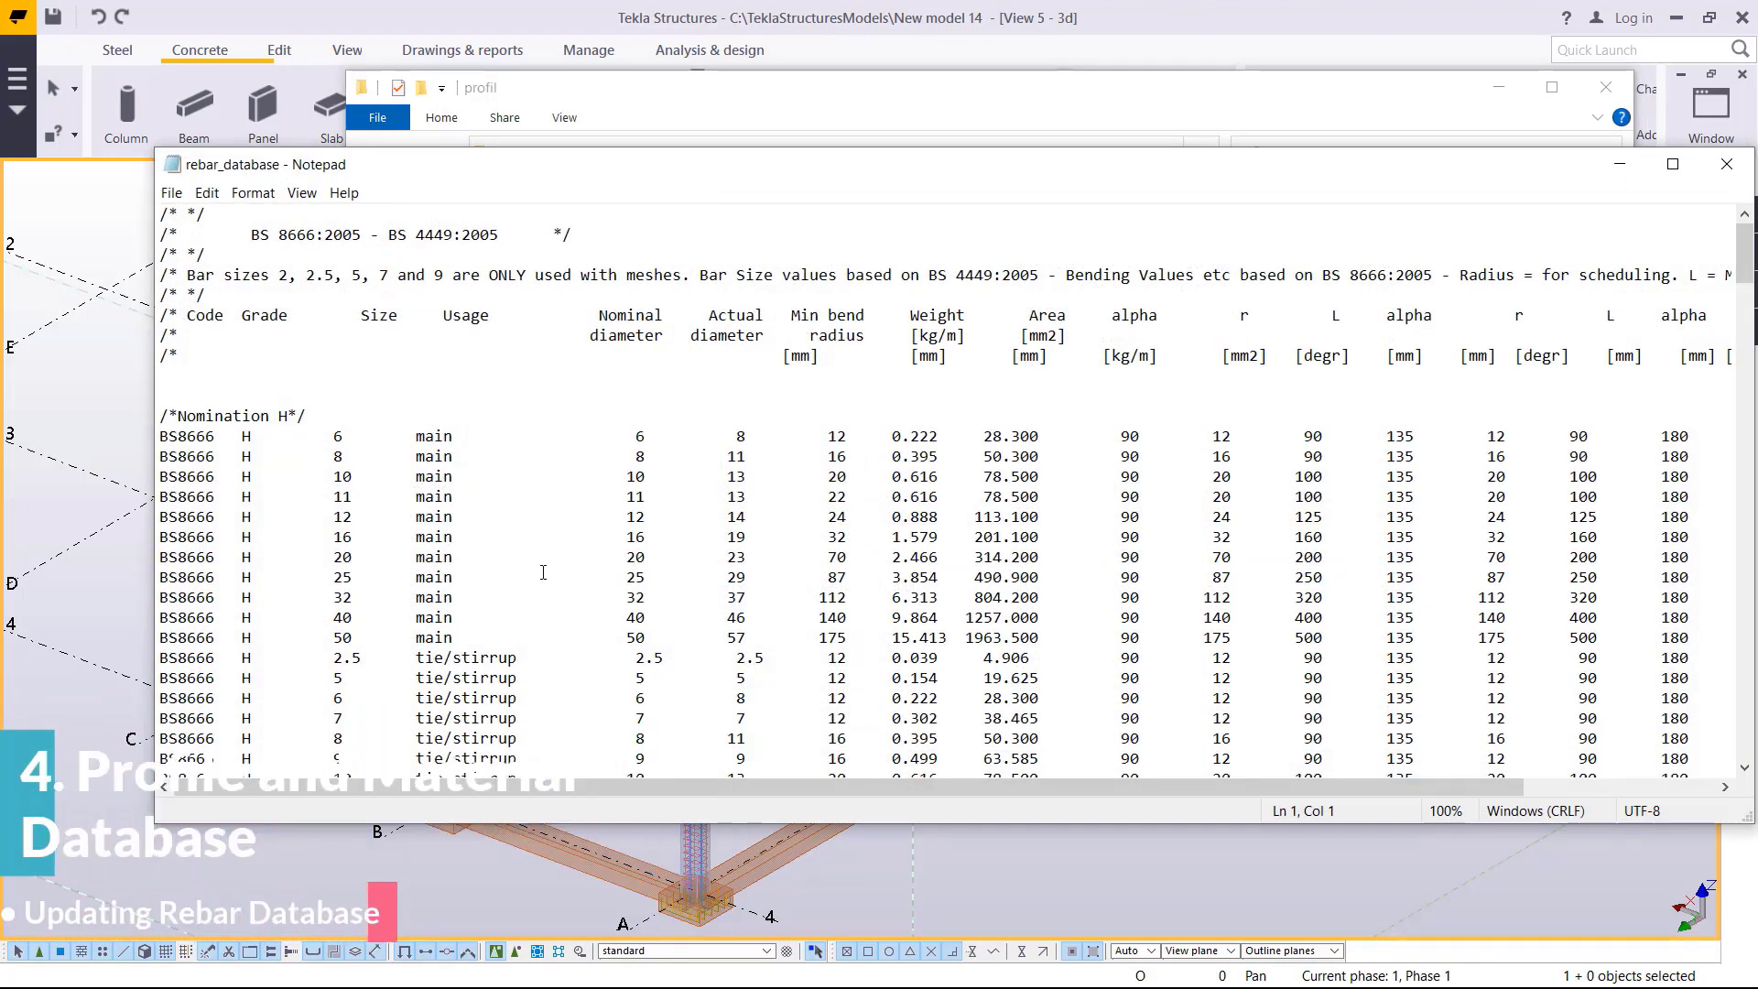
pyautogui.click(1672, 164)
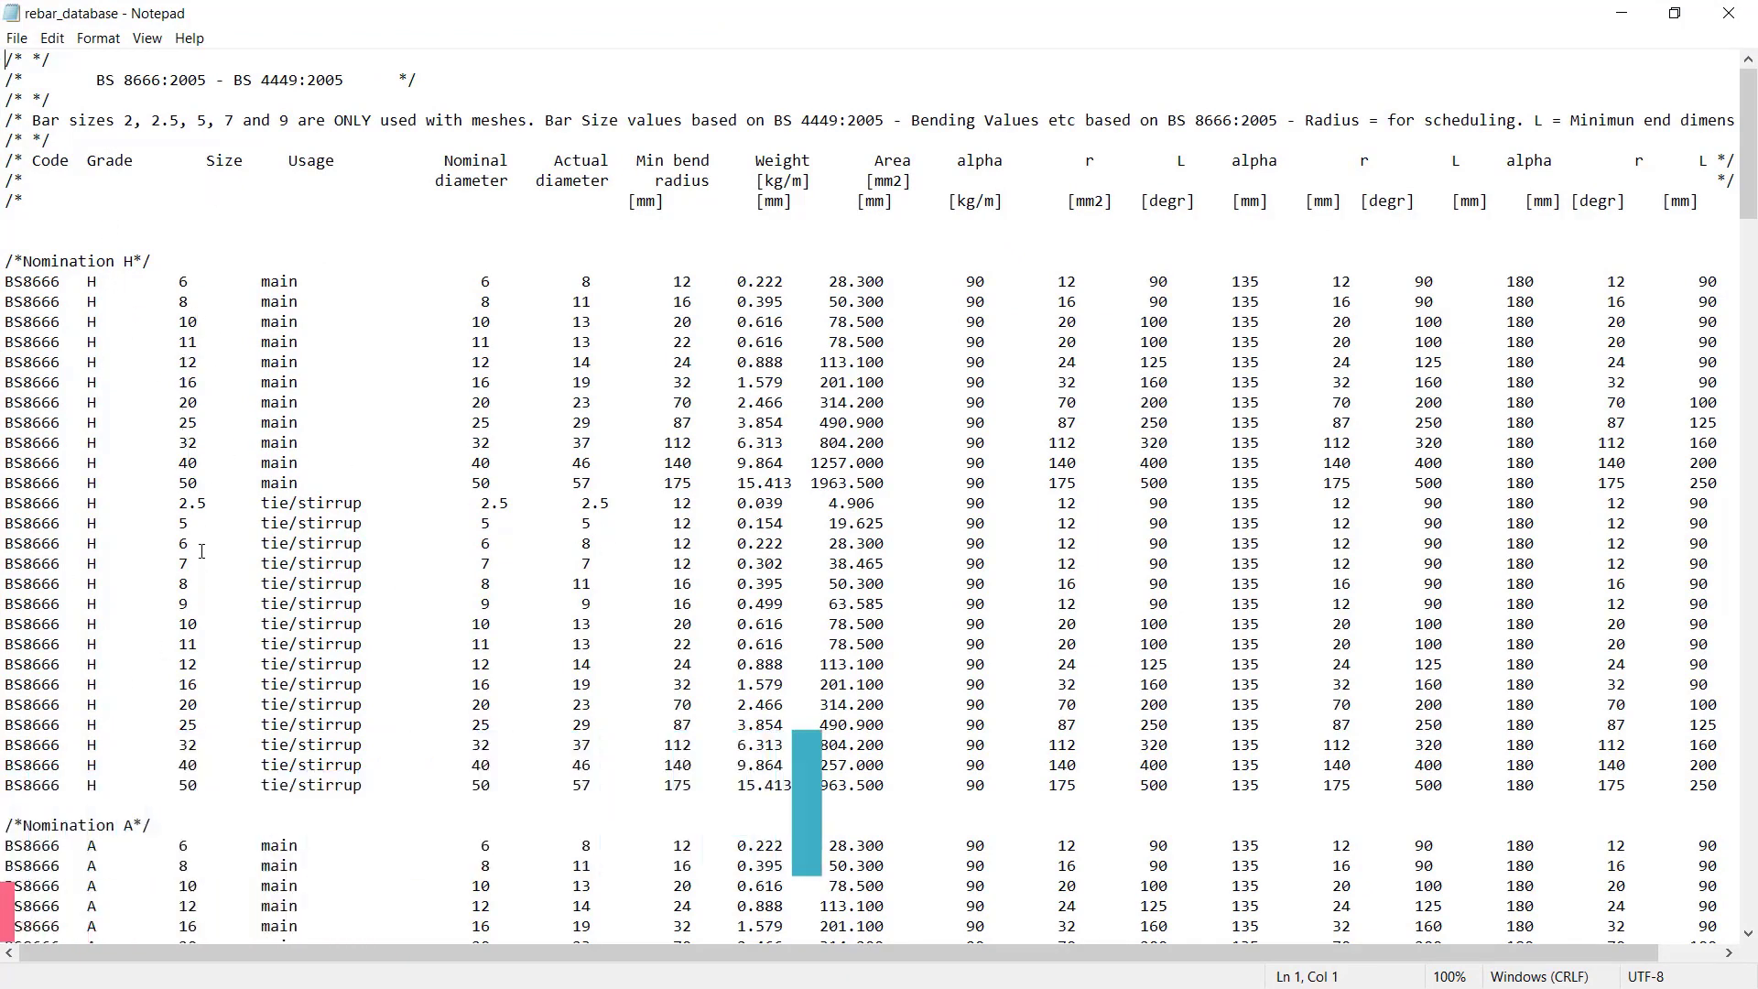
# - Examine the sizes of the main bars listed under Nomination H, from 6 to 12
pyautogui.click(198, 284)
pyautogui.click(194, 304)
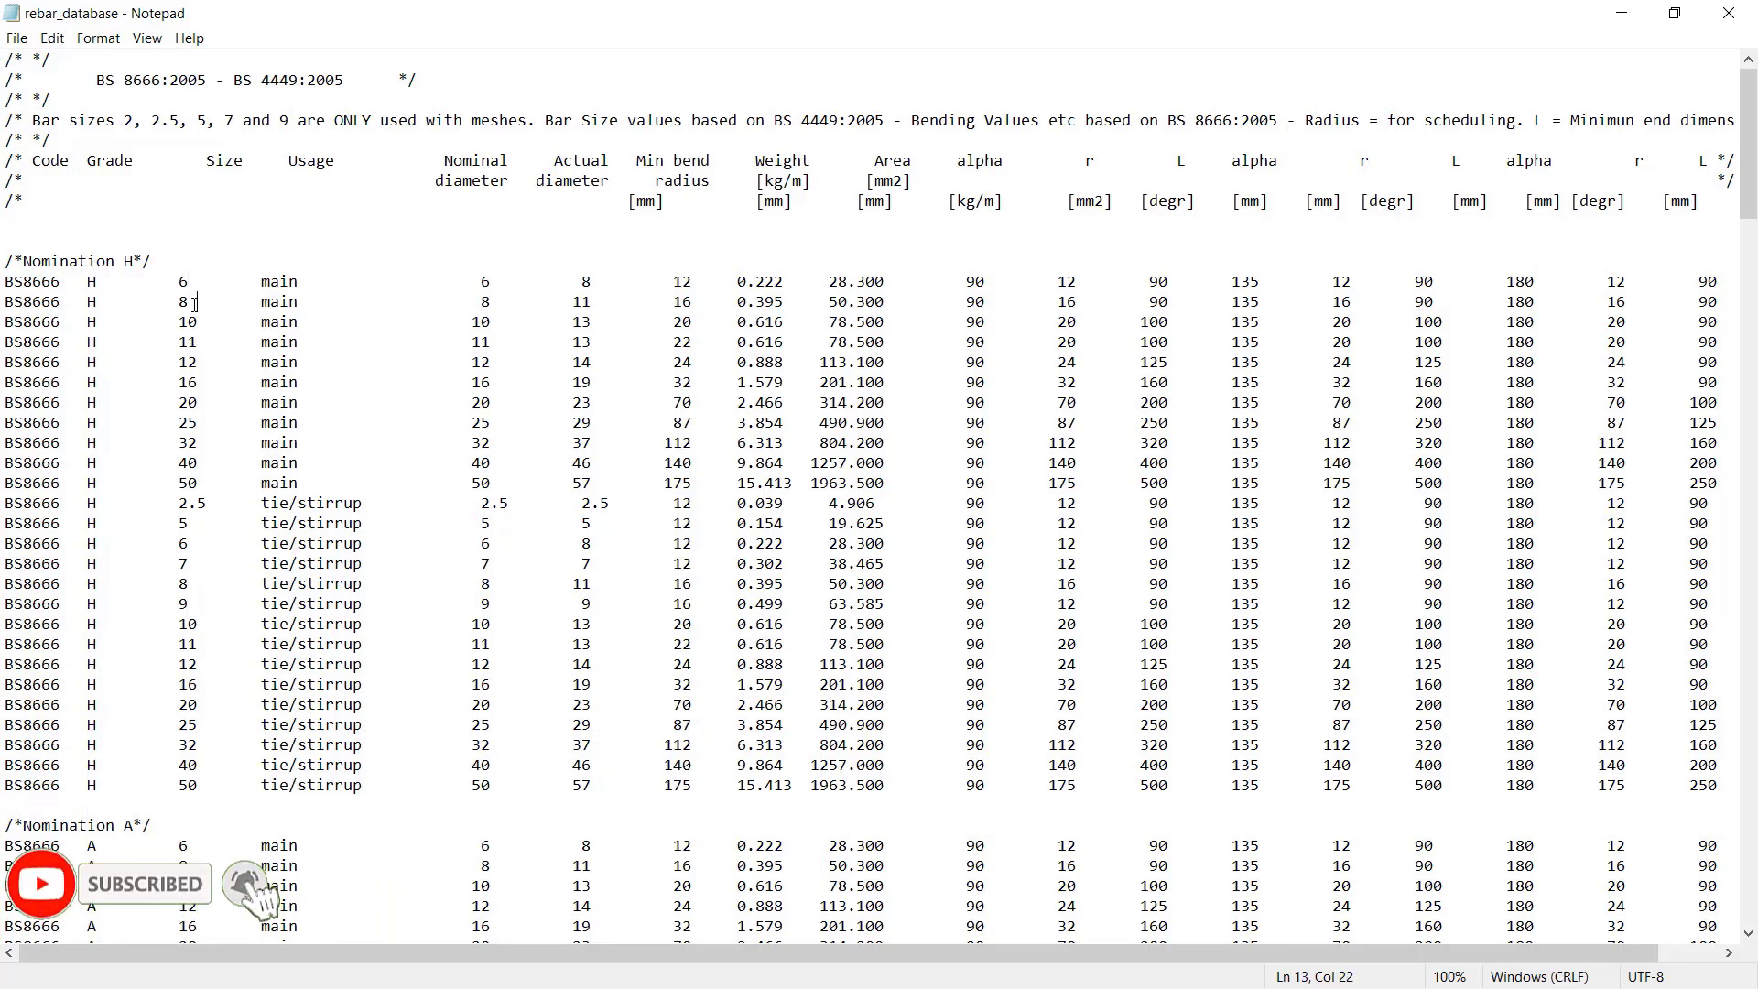
pyautogui.click(201, 357)
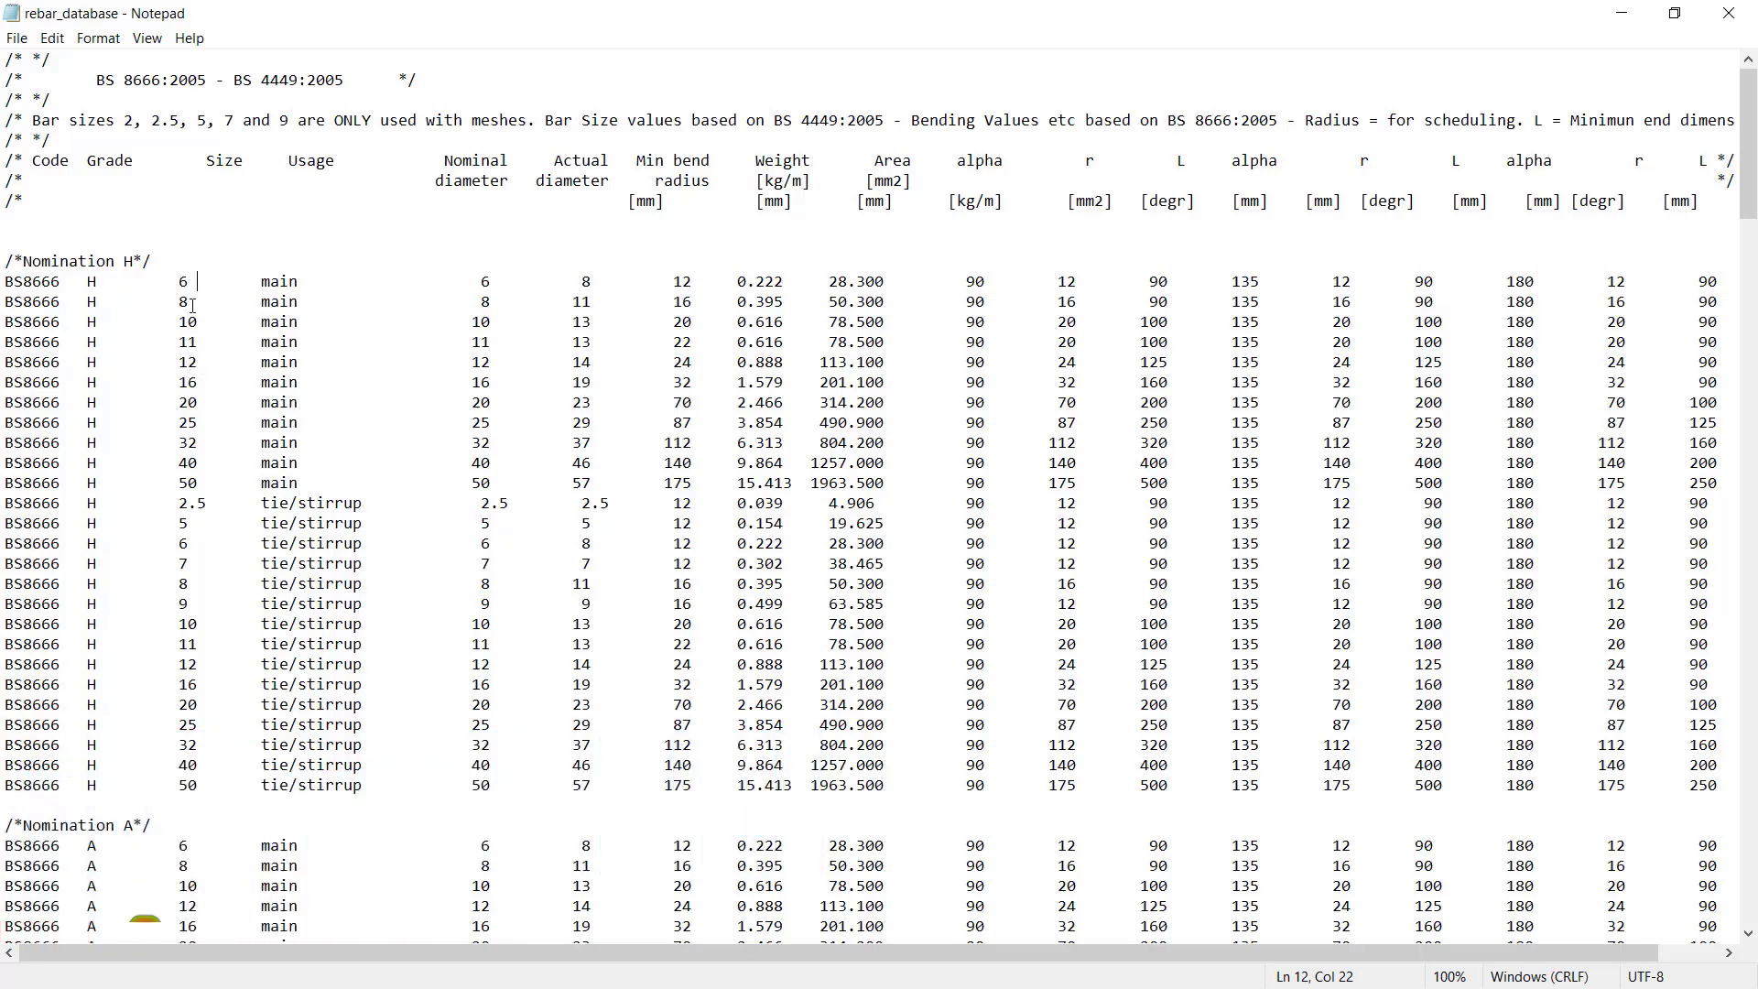
pyautogui.press('Down')
pyautogui.press('Down')
pyautogui.press('Down')
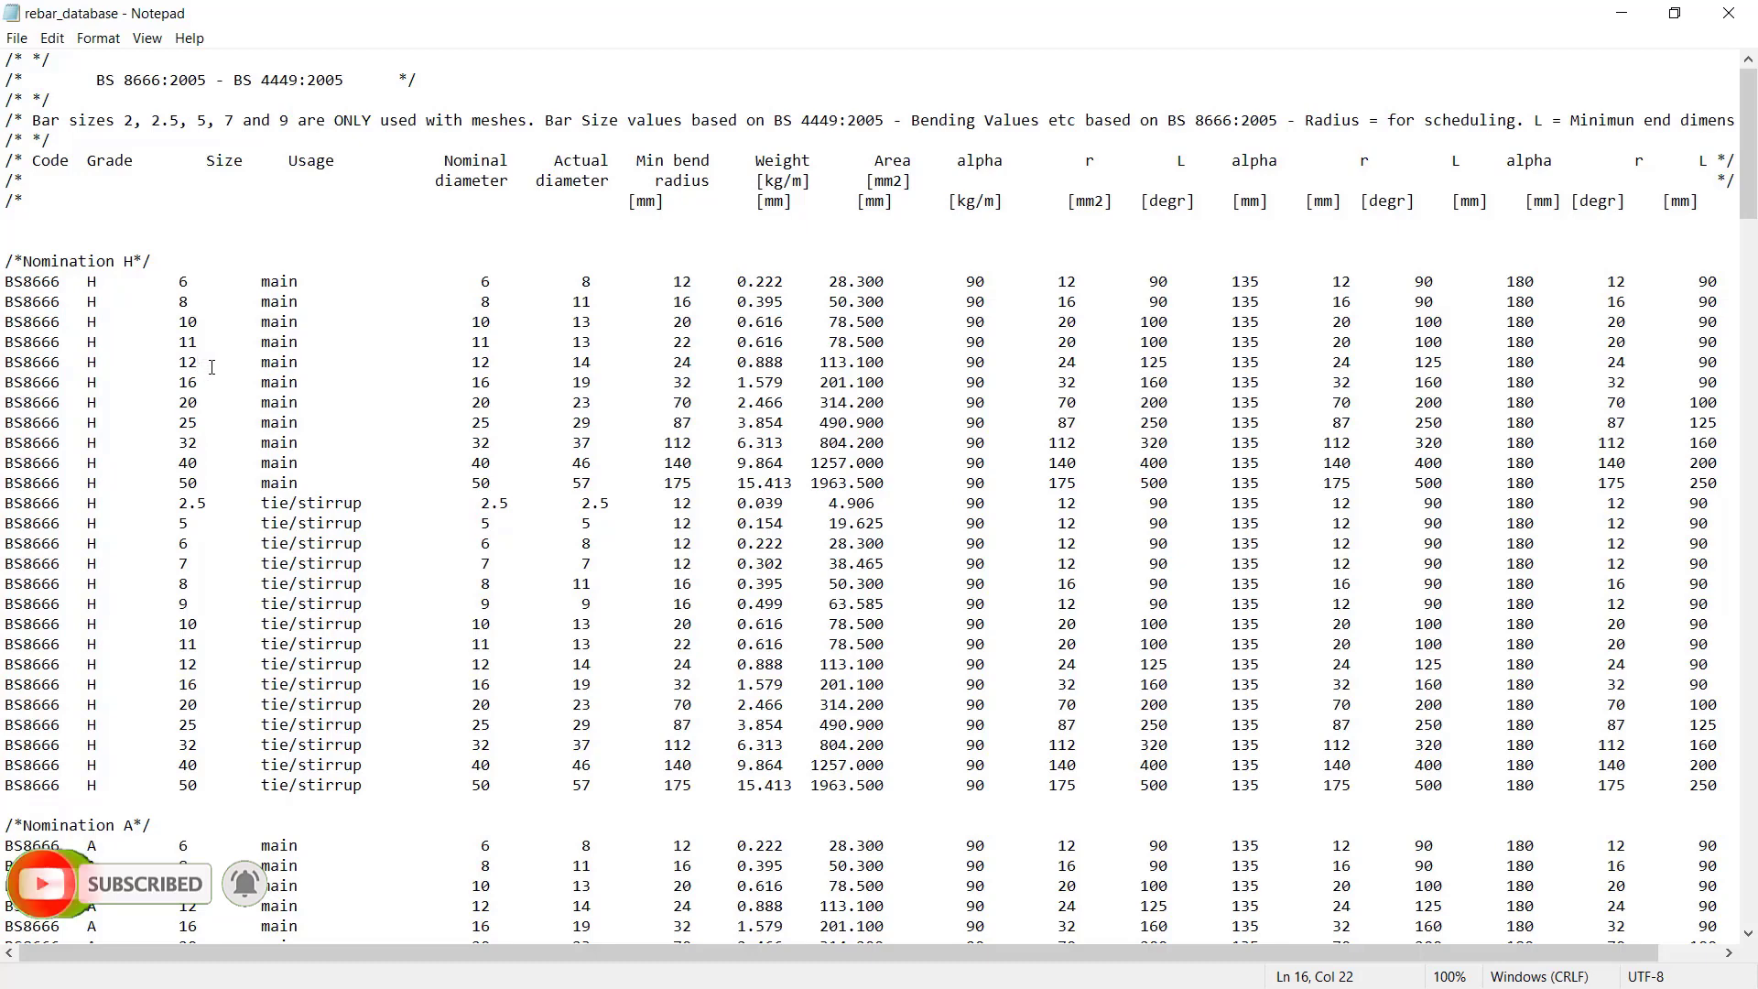
pyautogui.moveTo(199, 343); pyautogui.dragTo(178, 343)
pyautogui.click(200, 364)
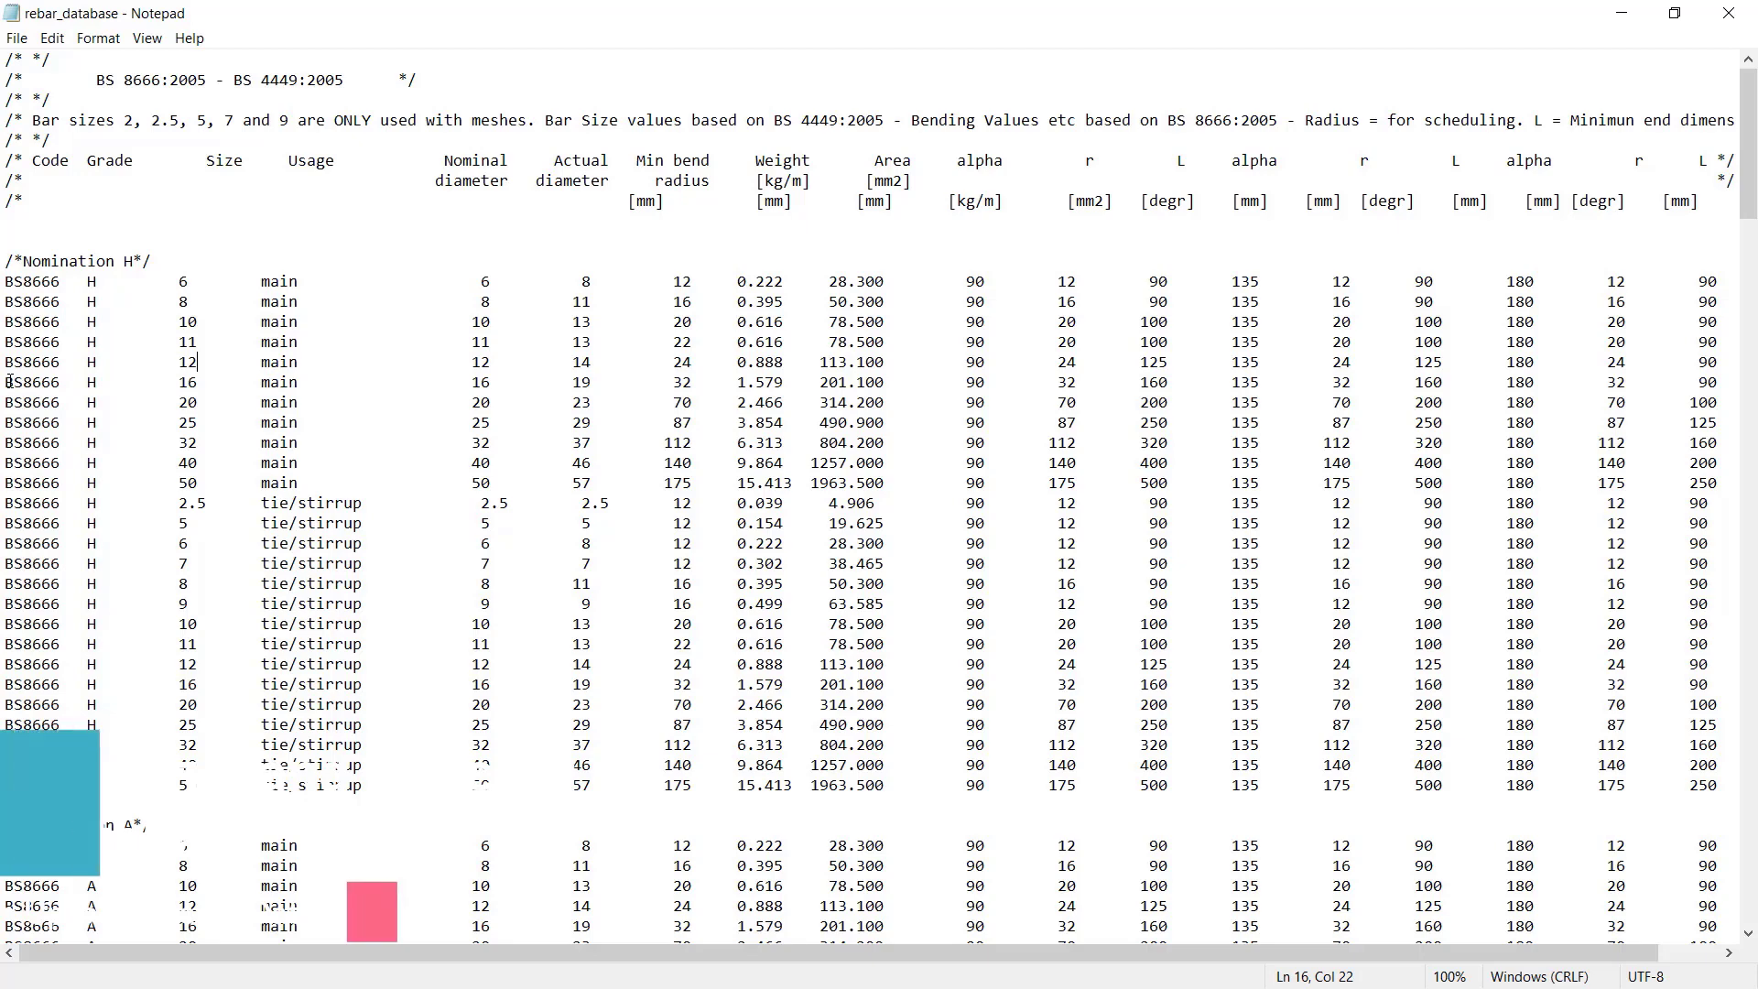
# - Duplicate the grade H size 12 main bar row on a new line directly below it
pyautogui.click(7, 382)
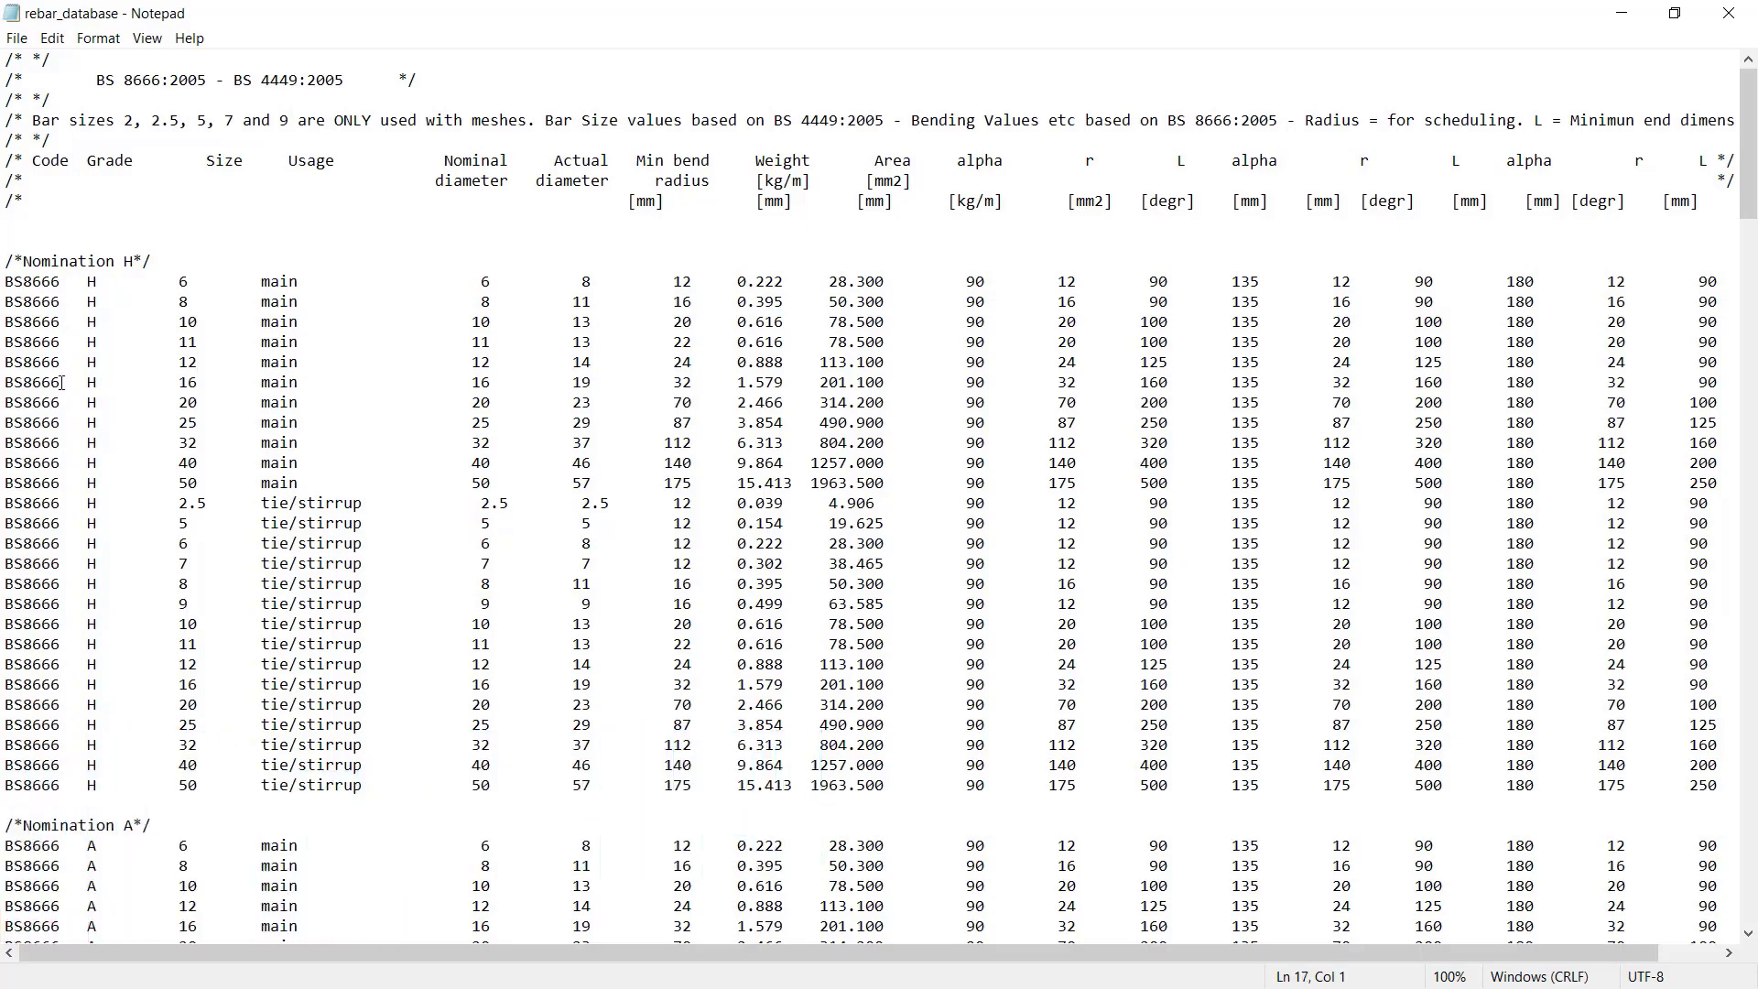
pyautogui.press('Return')
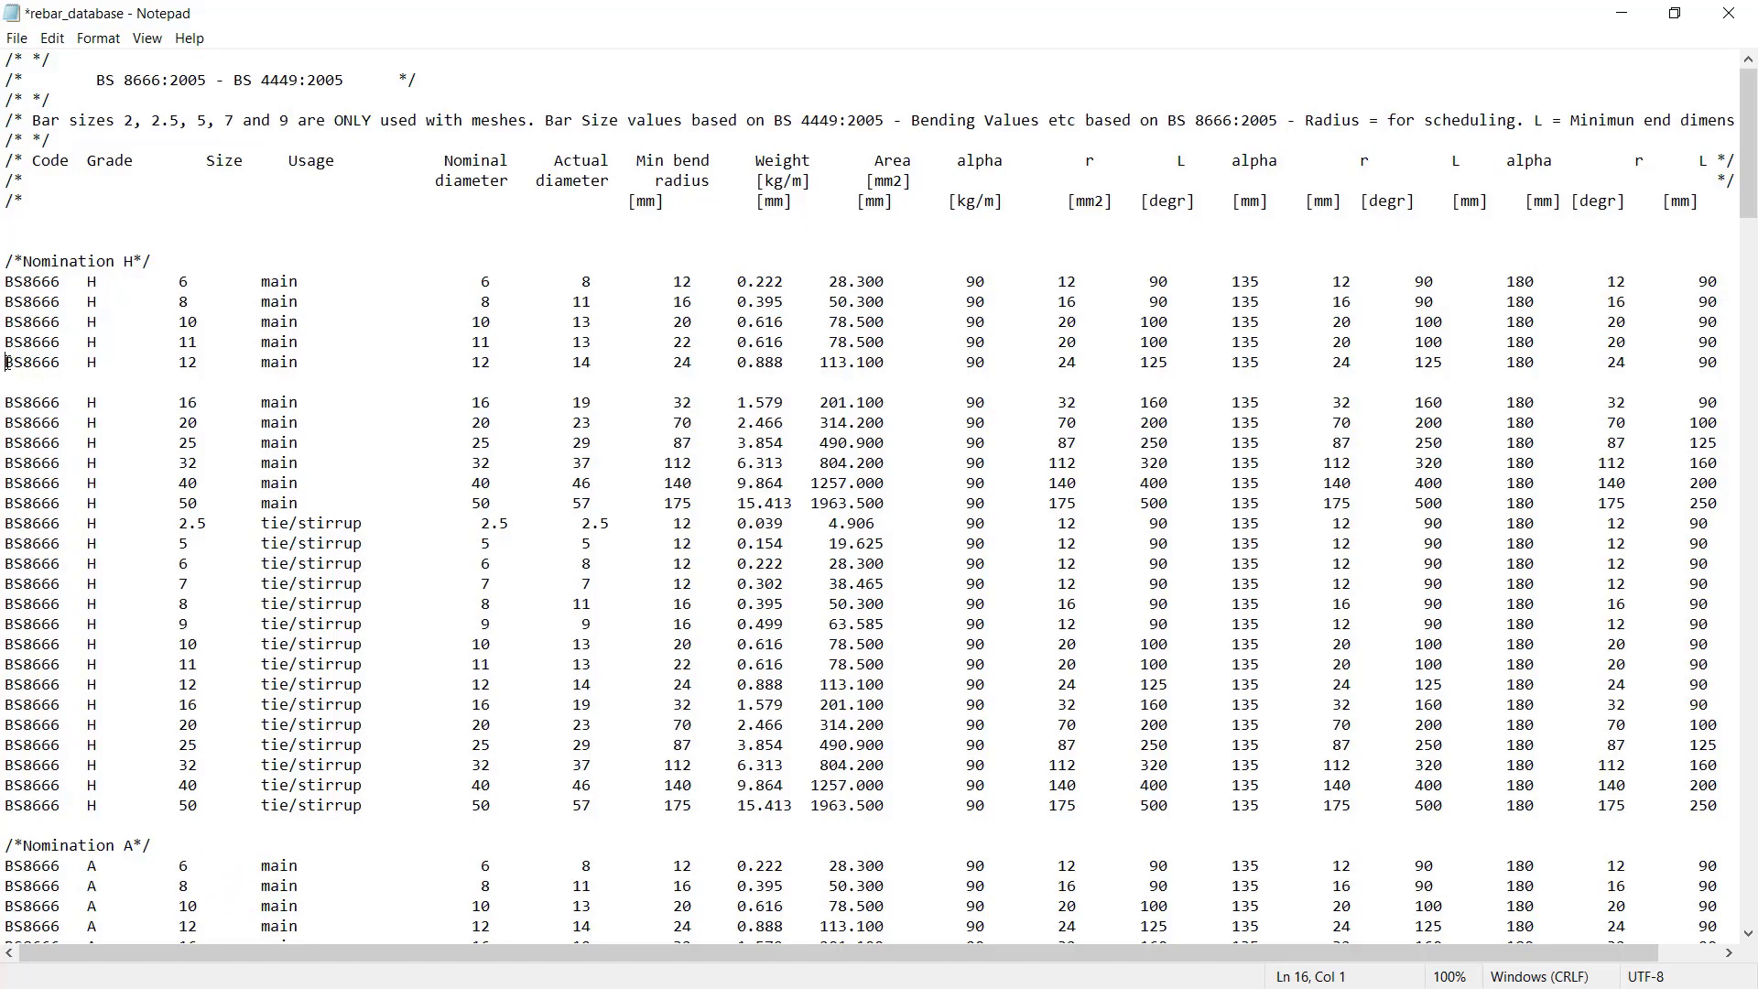
pyautogui.moveTo(7, 363); pyautogui.dragTo(1381, 378)
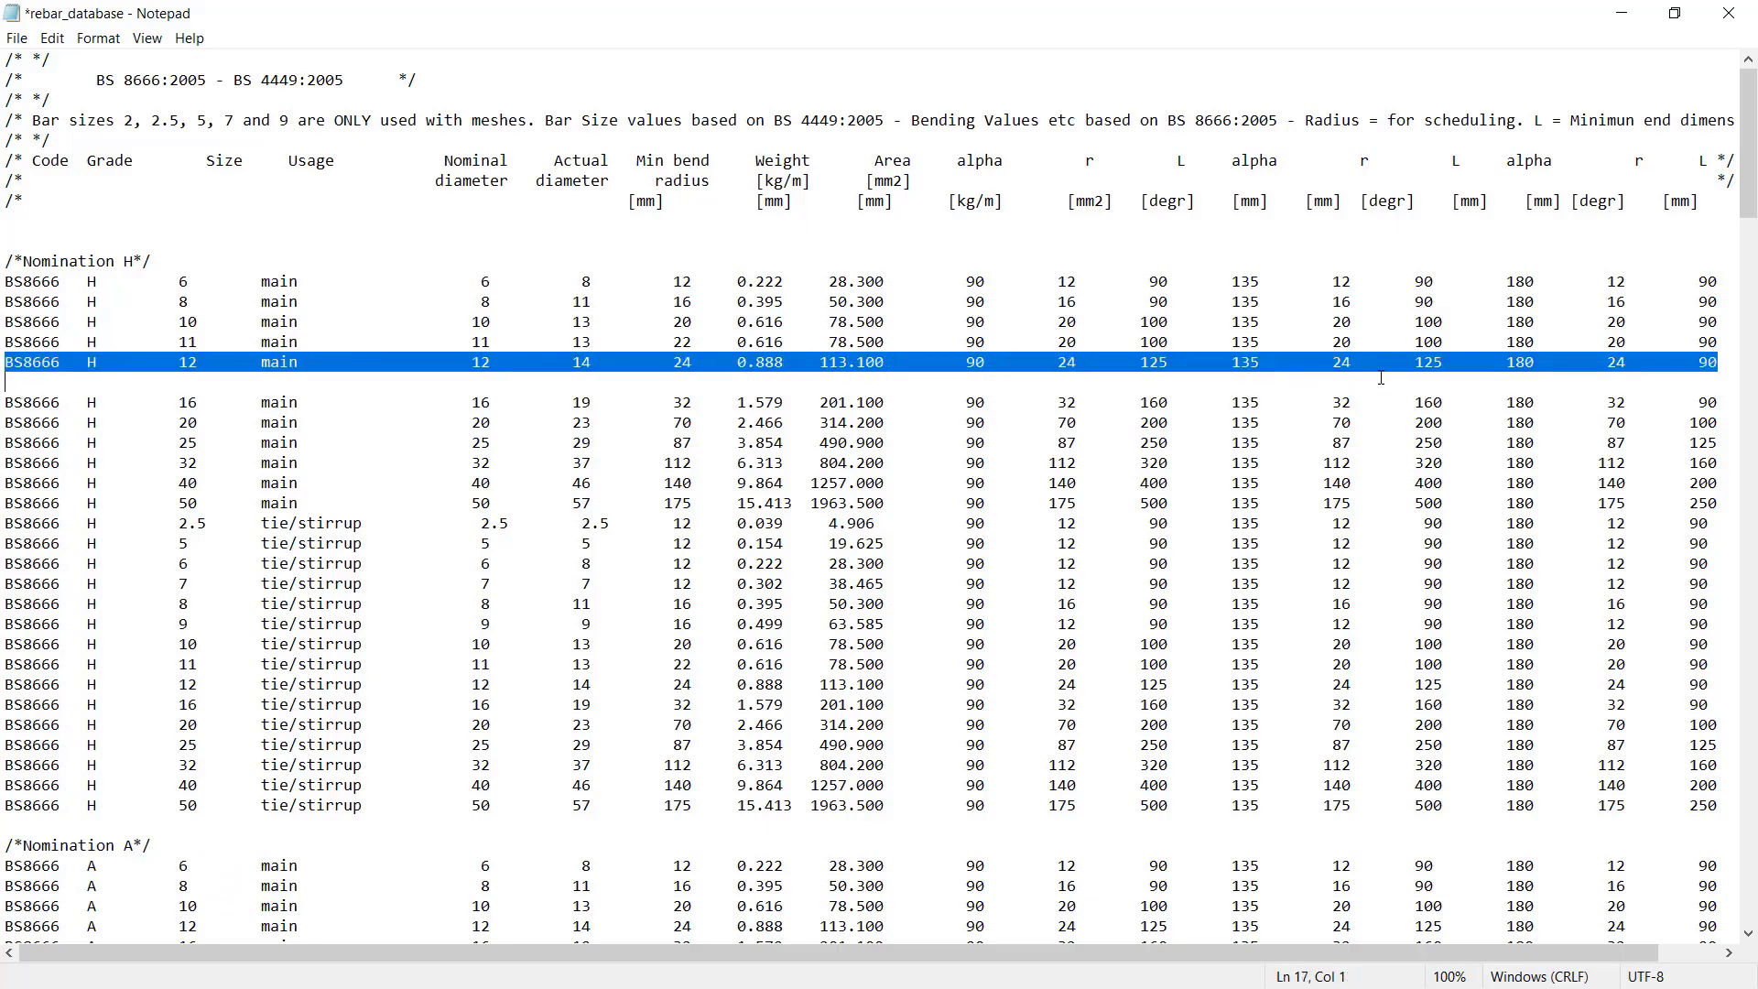
pyautogui.rightClick(1510, 361)
pyautogui.click(1519, 424)
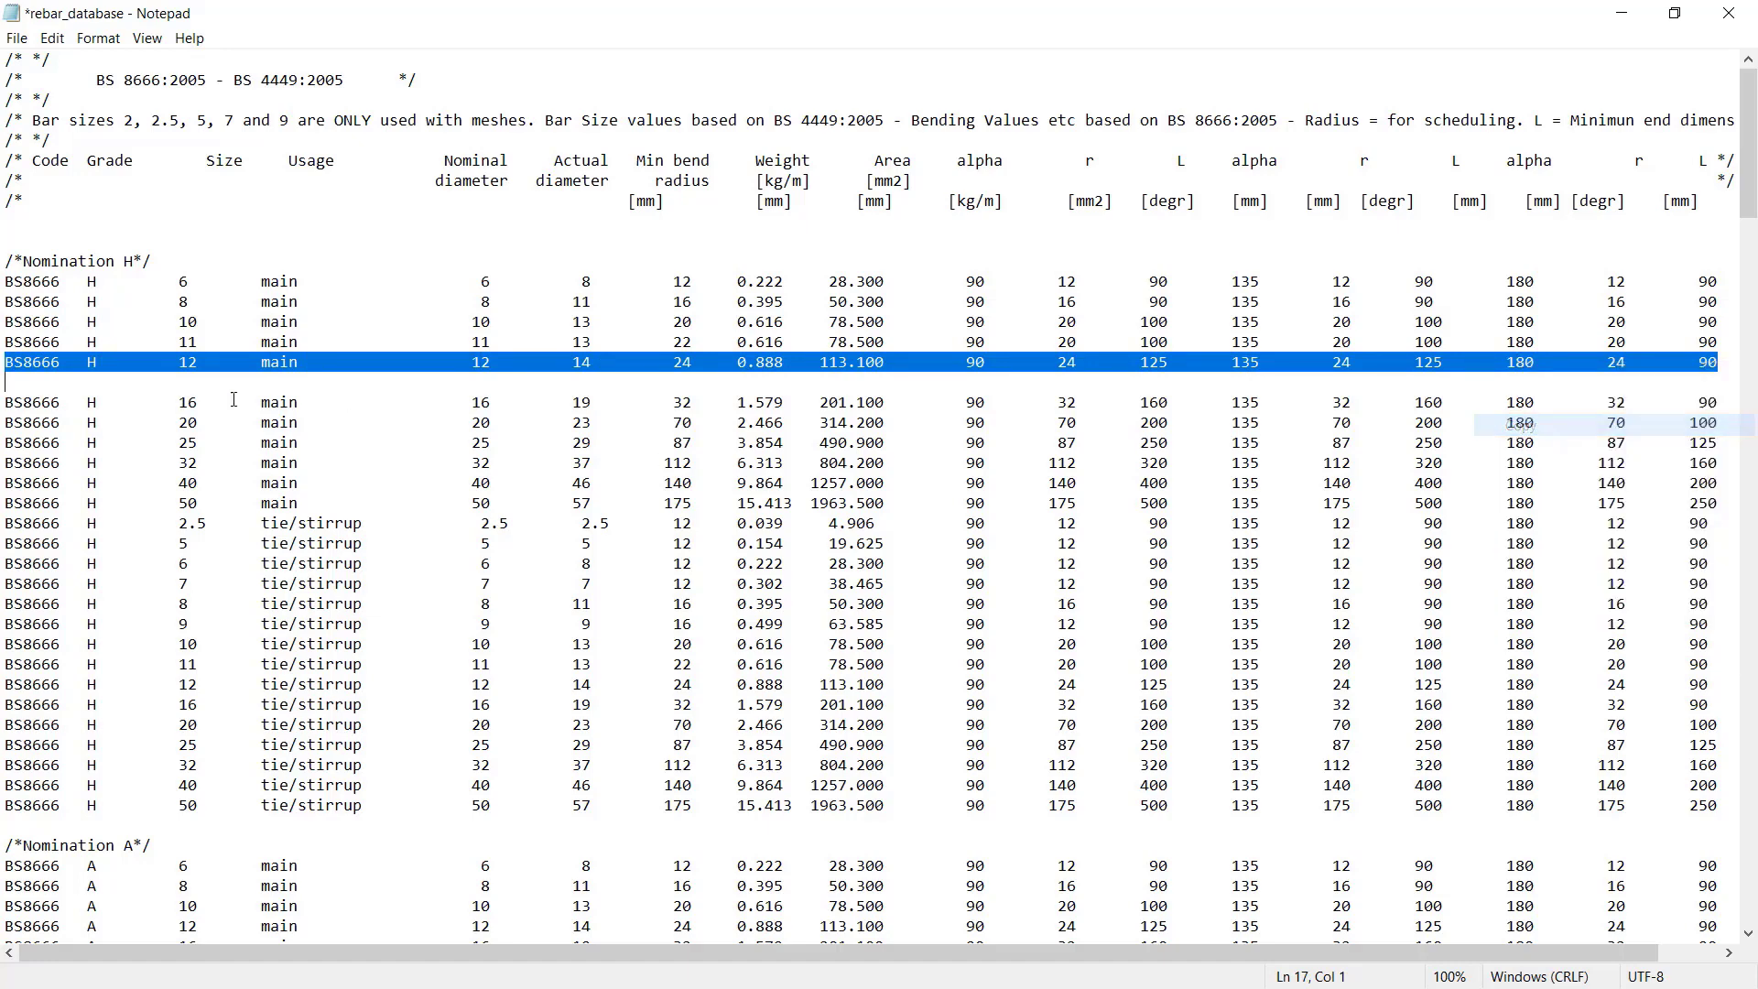
pyautogui.click(8, 383)
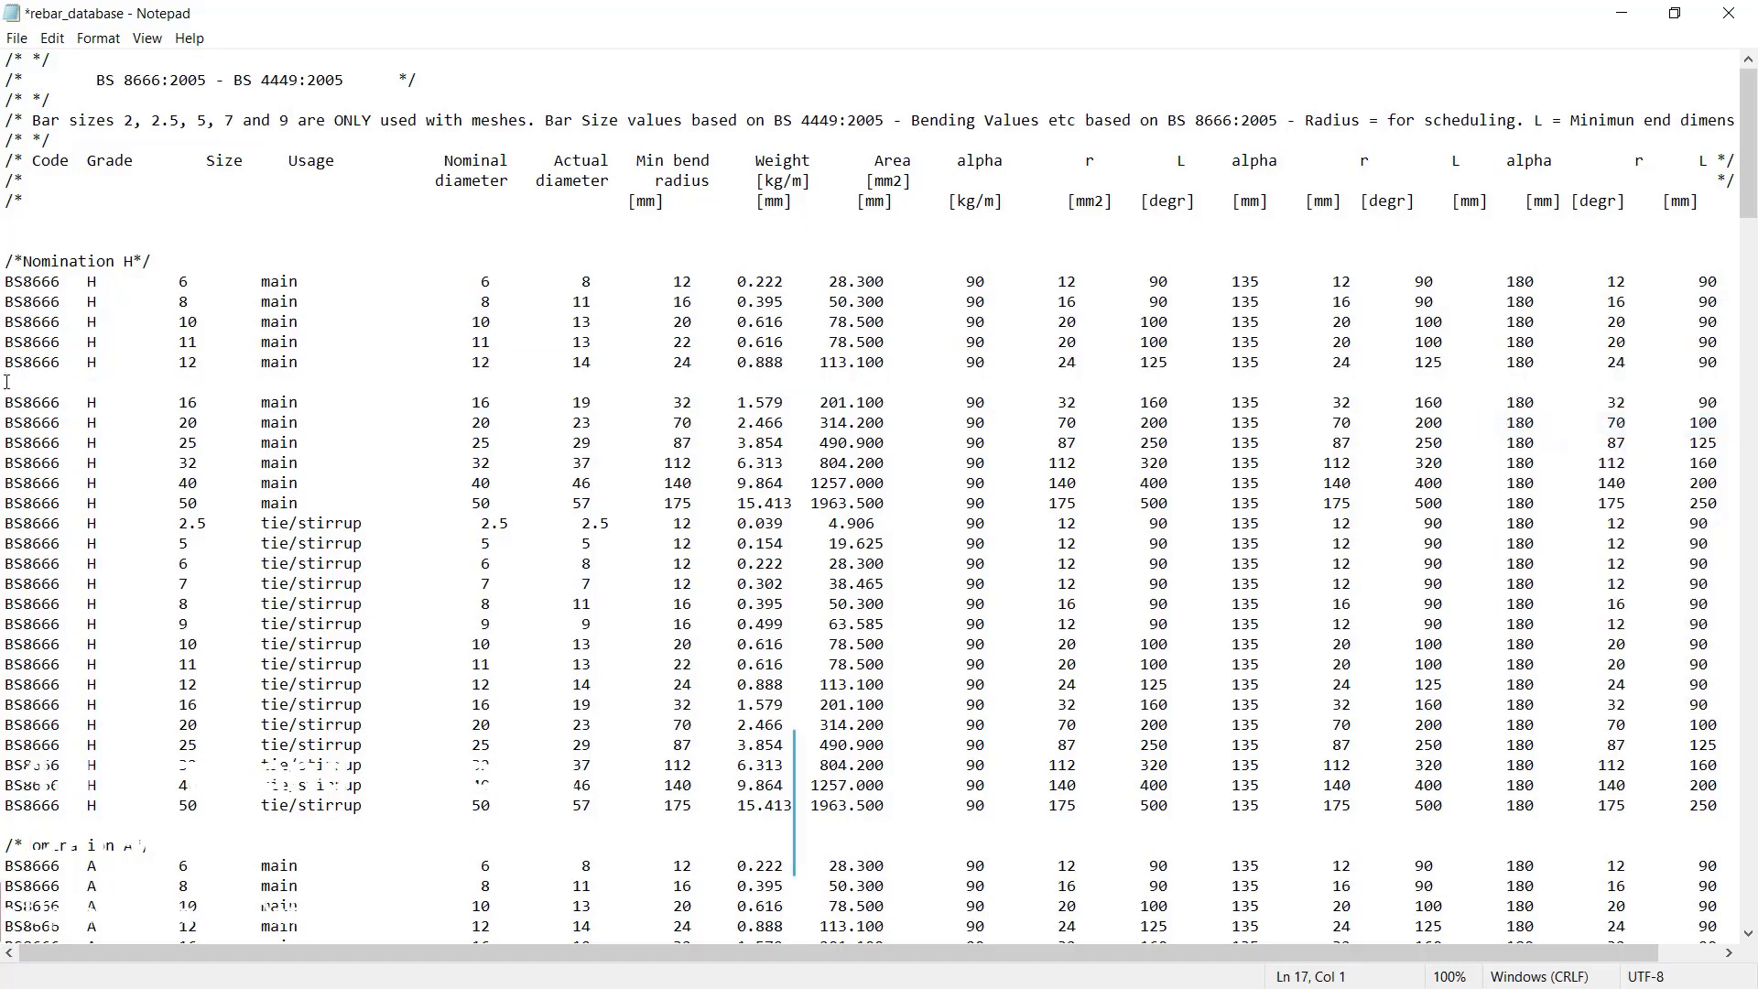
pyautogui.rightClick(7, 382)
pyautogui.click(55, 468)
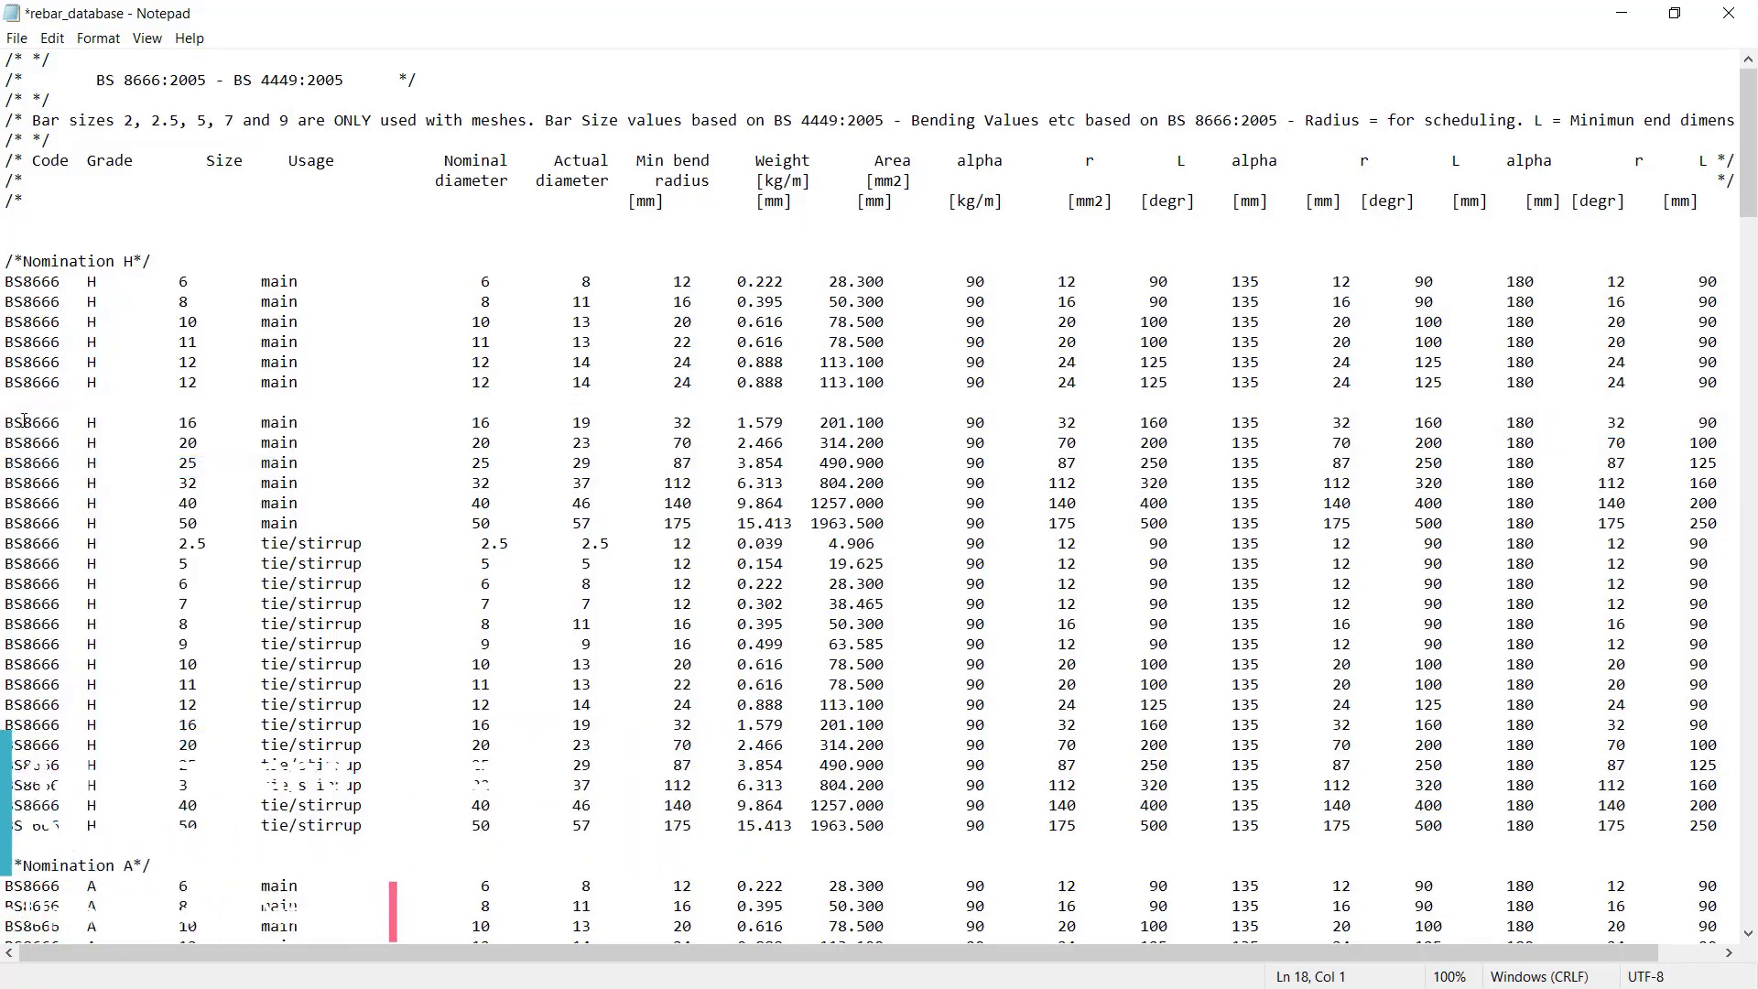
# - Remove the blank line below the duplicated grade H main bar row and set that row's size and nominal diameter to 13
pyautogui.press('BackSpace')
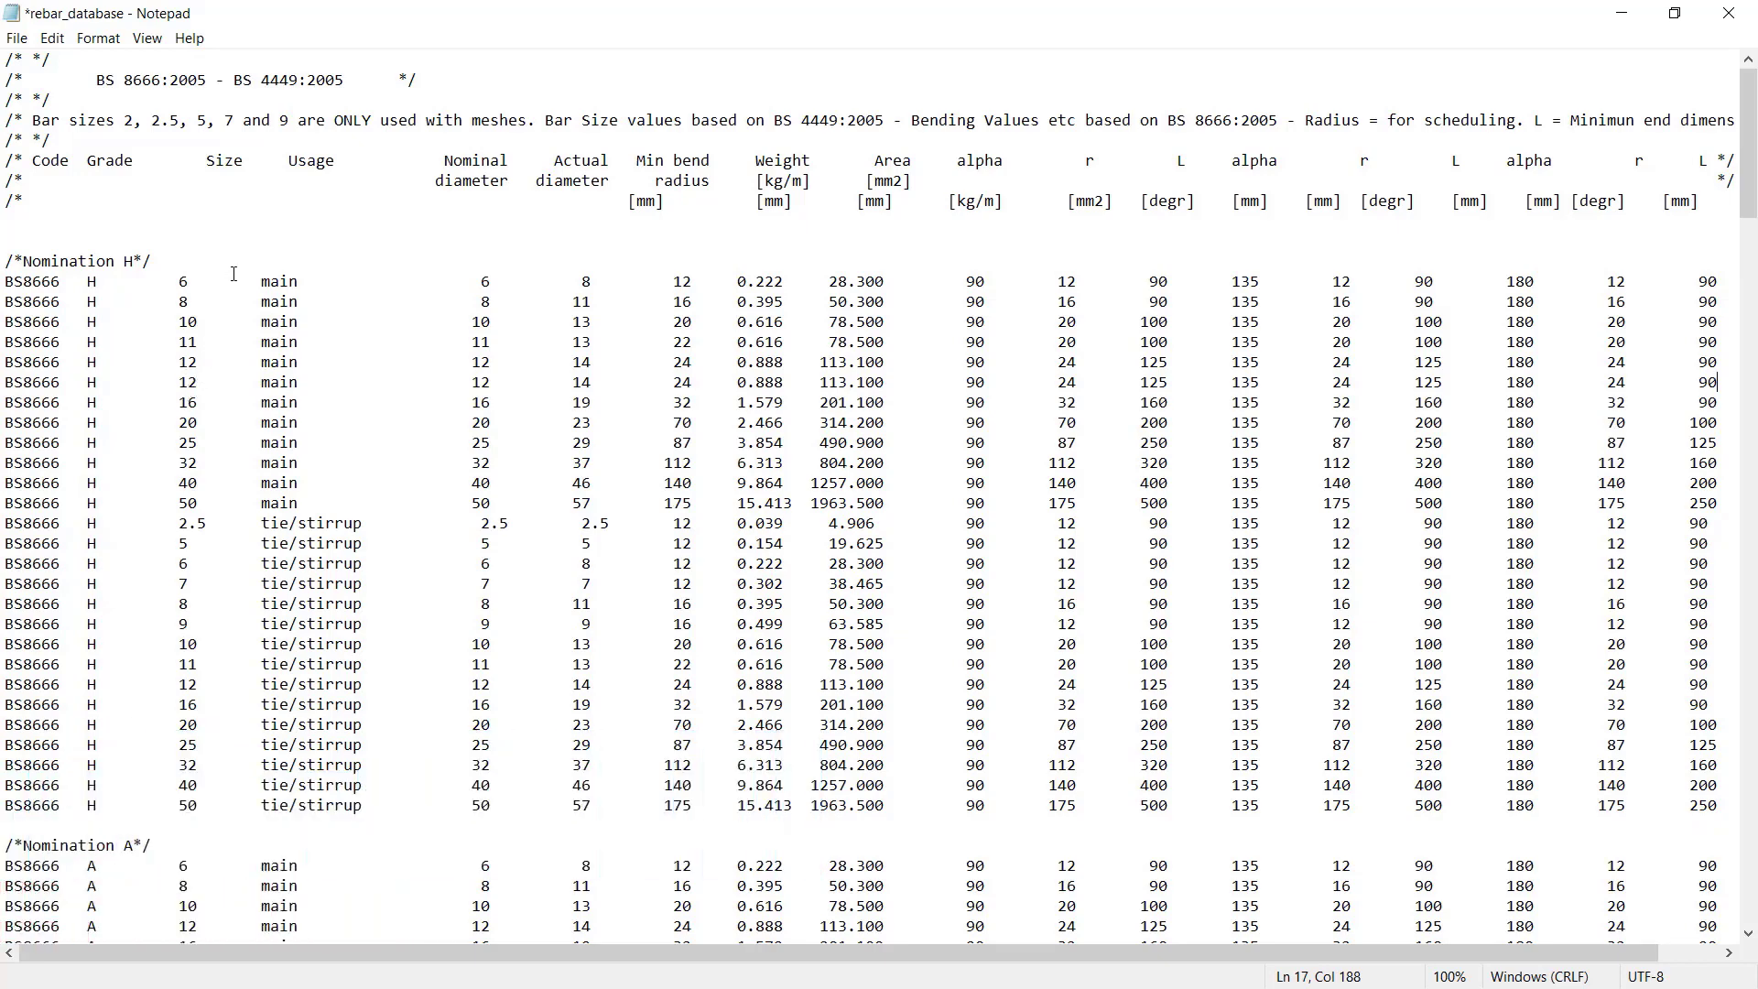
pyautogui.click(201, 388)
pyautogui.press('BackSpace')
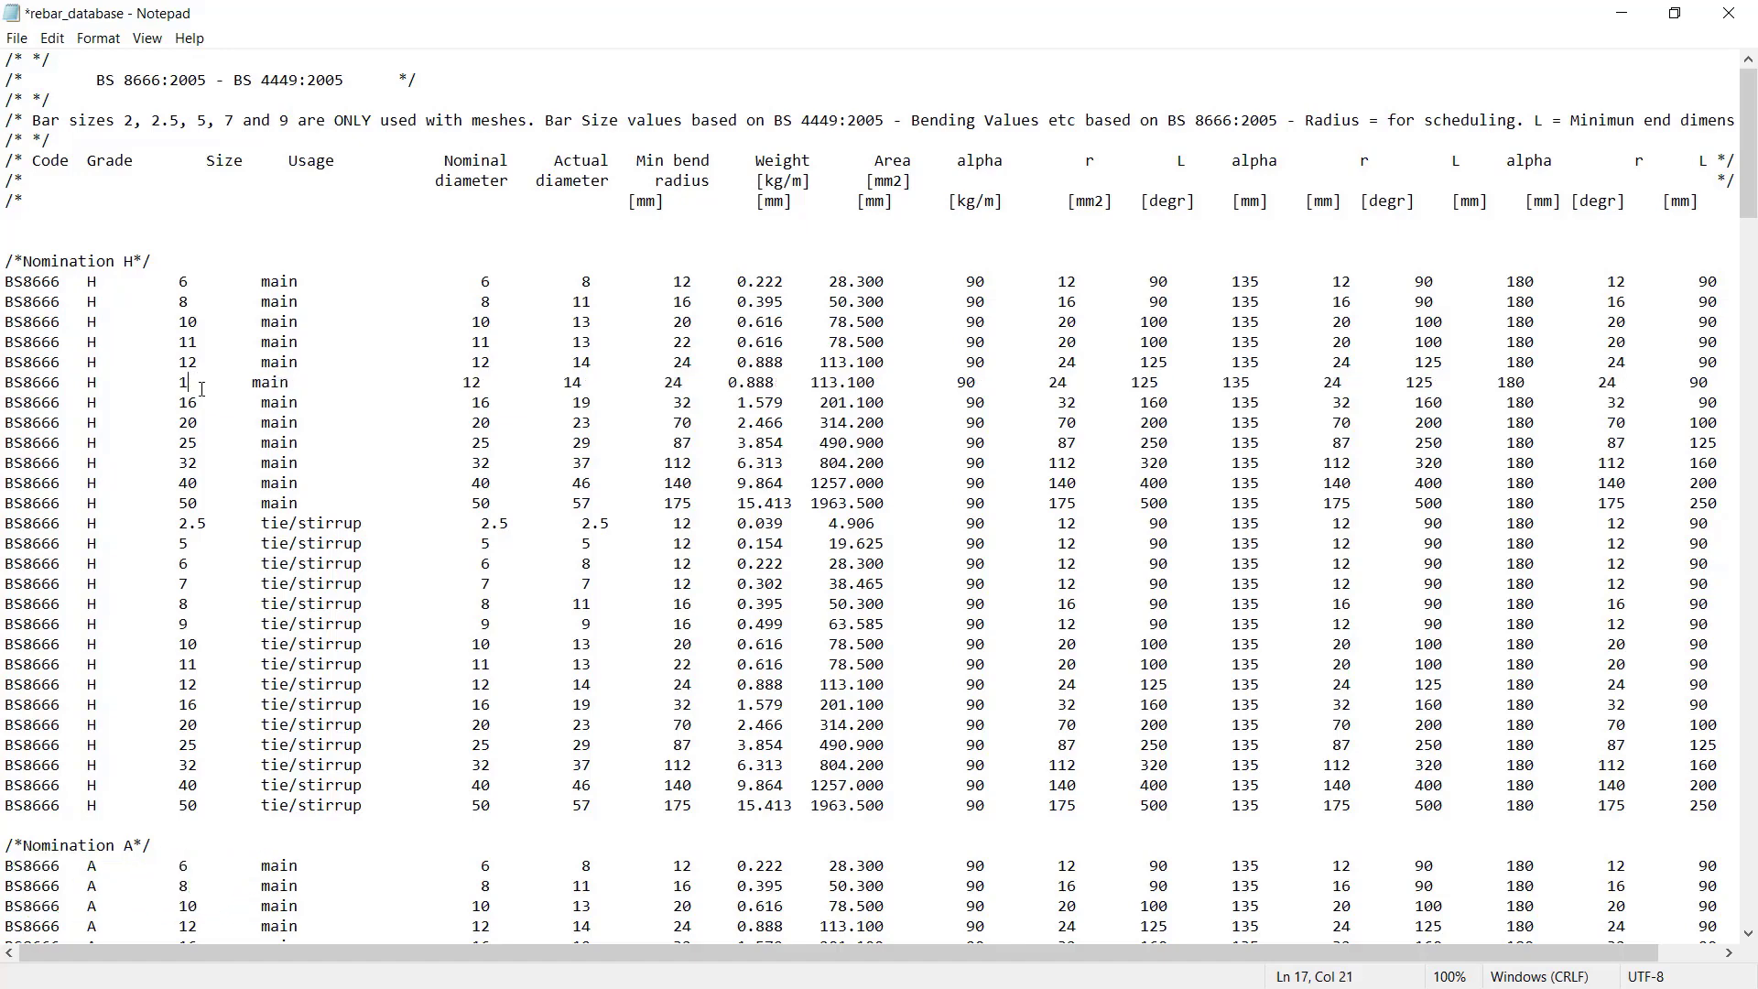
pyautogui.write('3')
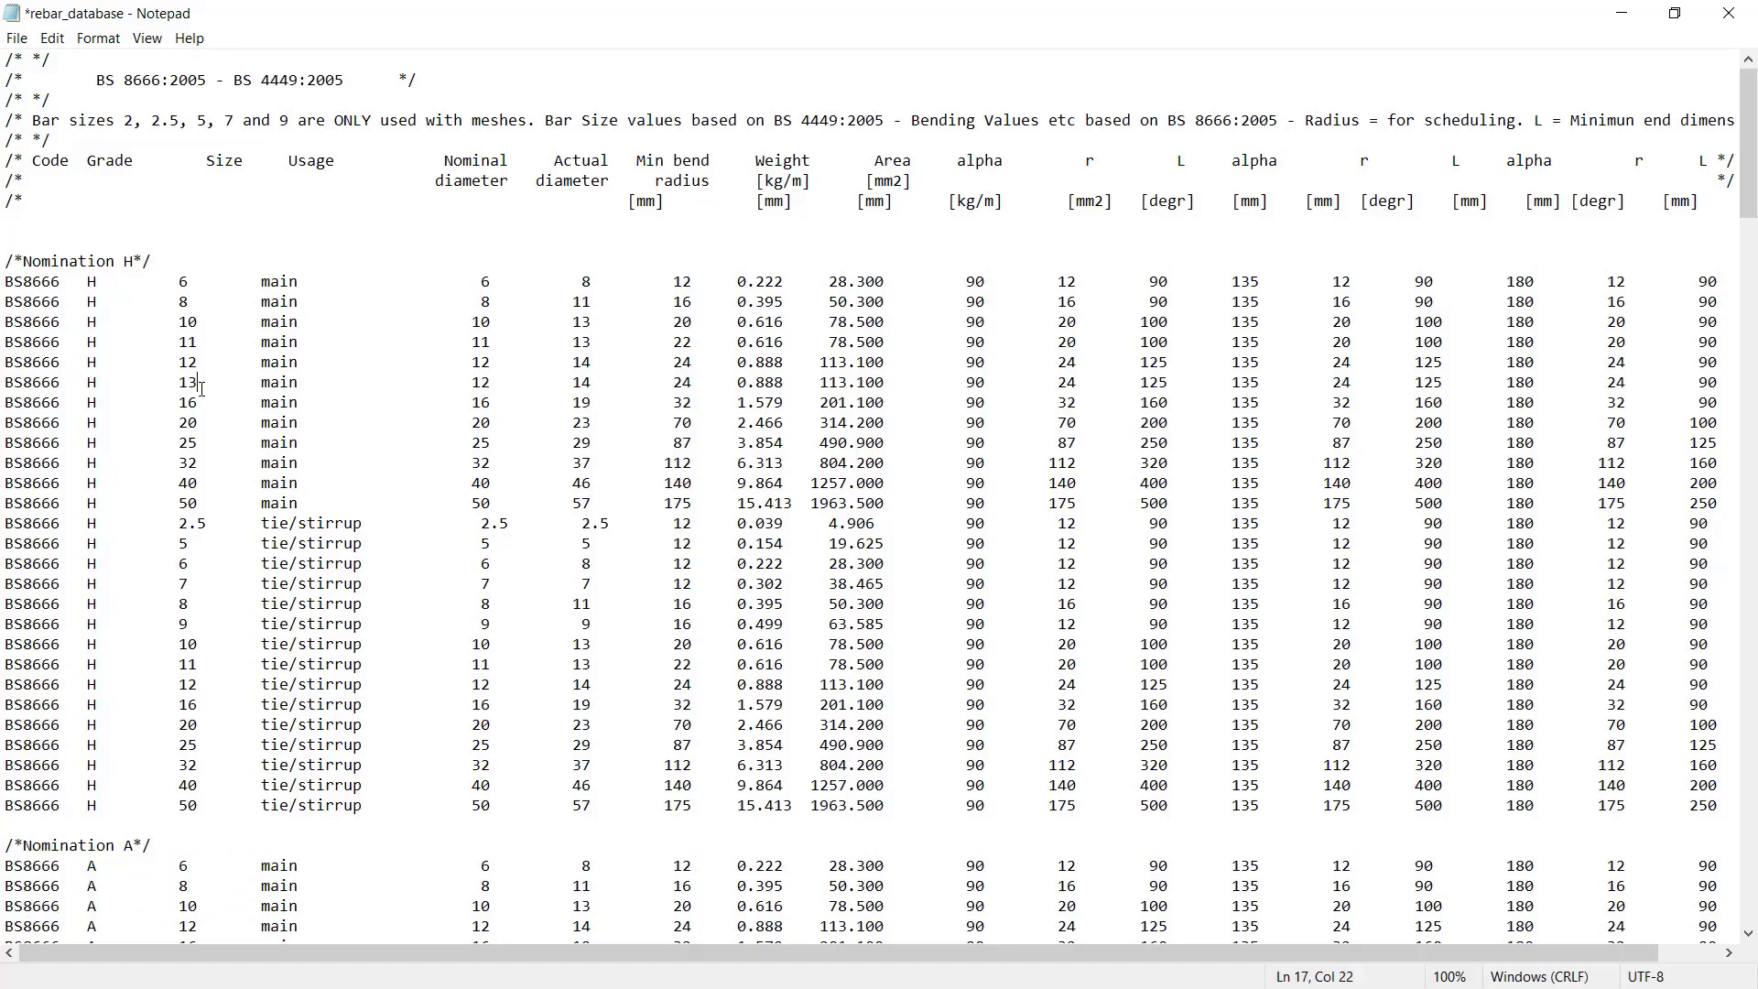
pyautogui.click(505, 386)
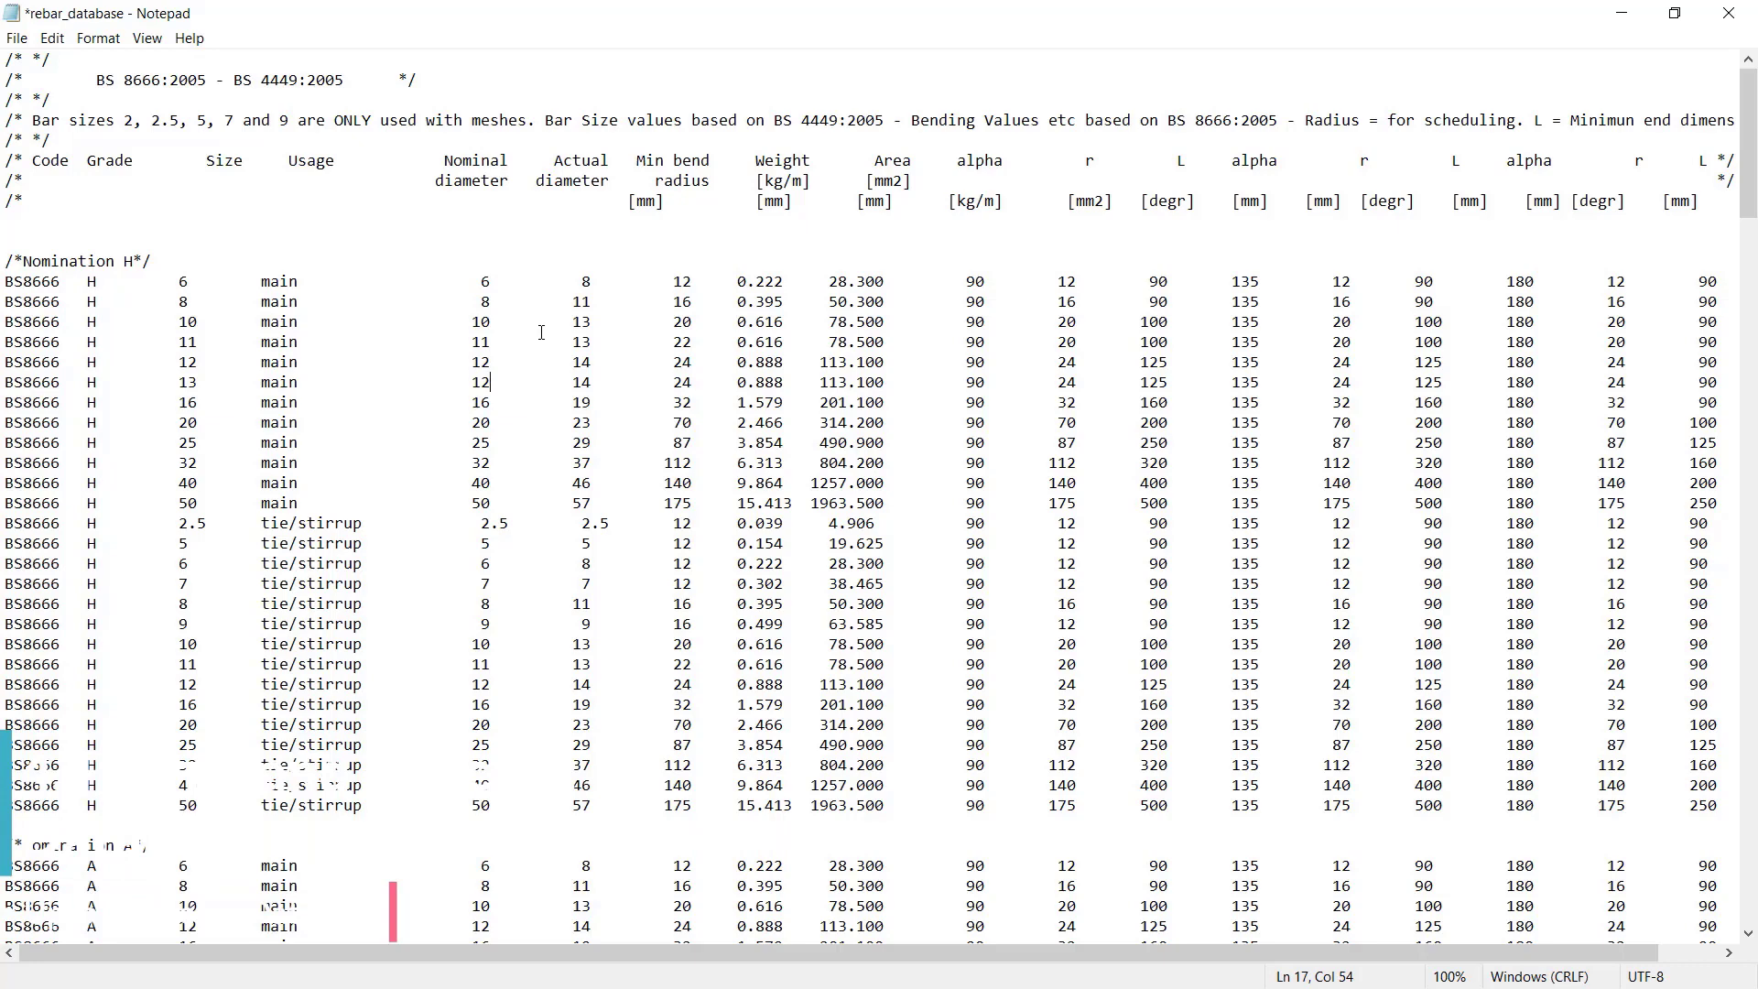
pyautogui.press('BackSpace')
pyautogui.write('3')
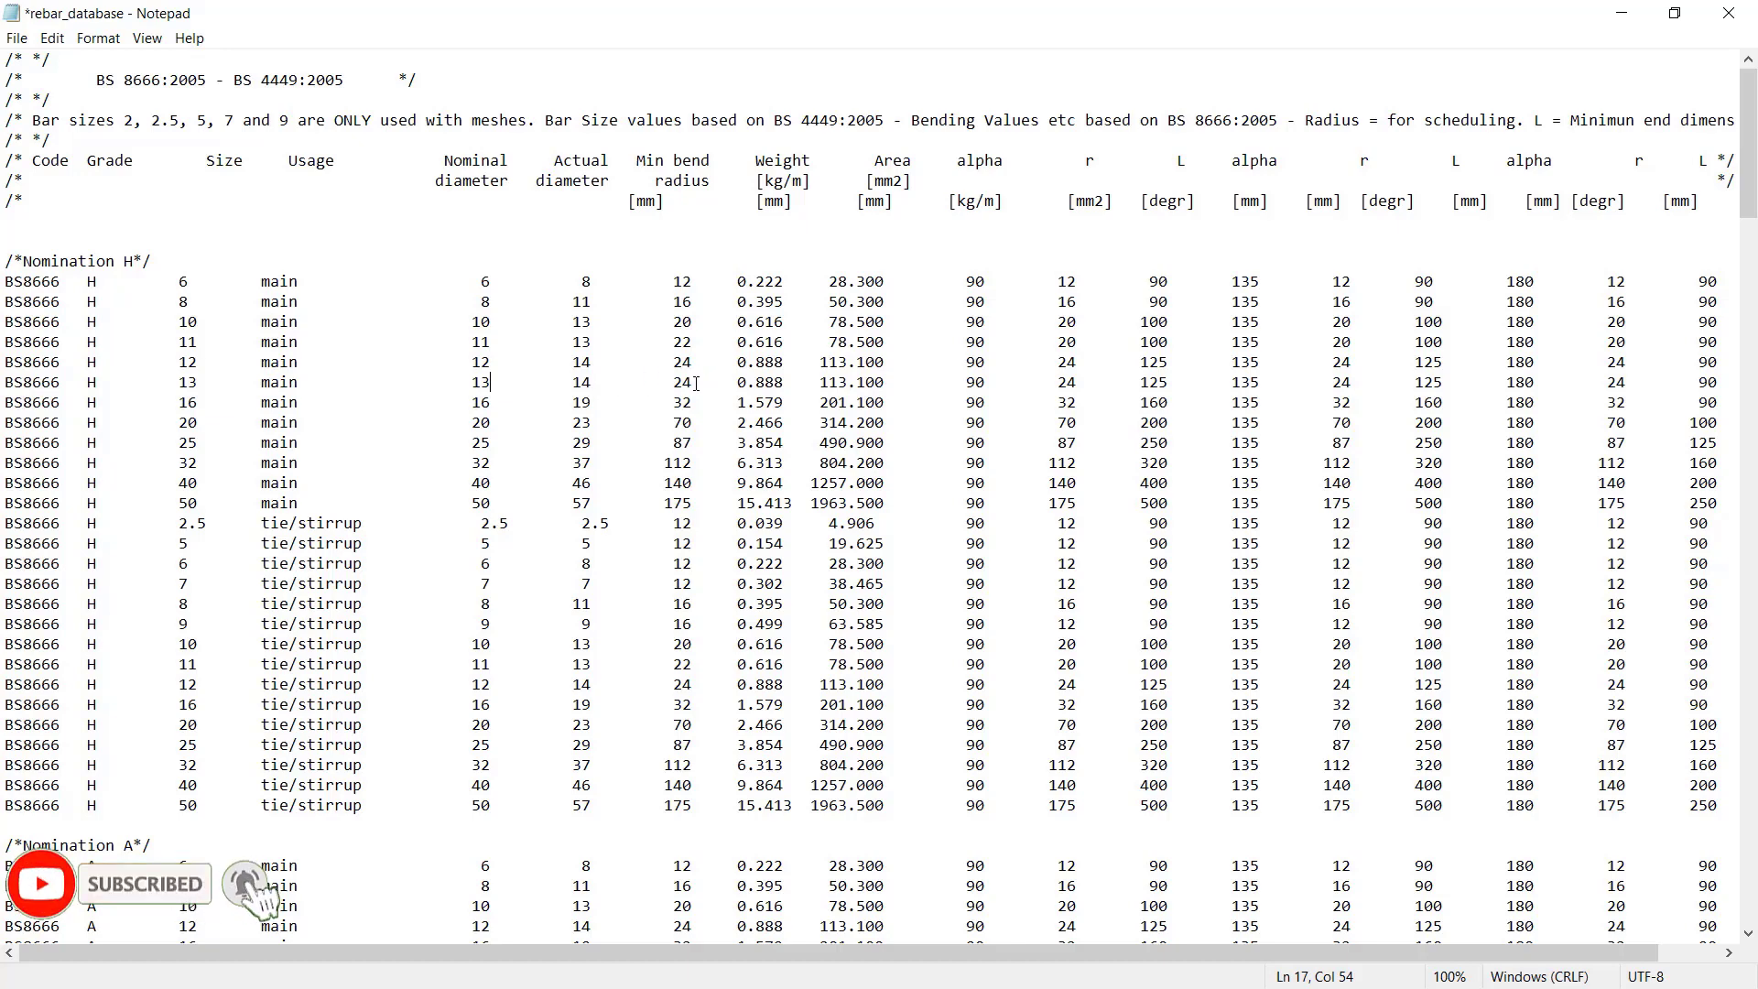
# - Set the min bend radius of the grade H size 13 main bar row to 26
pyautogui.click(694, 382)
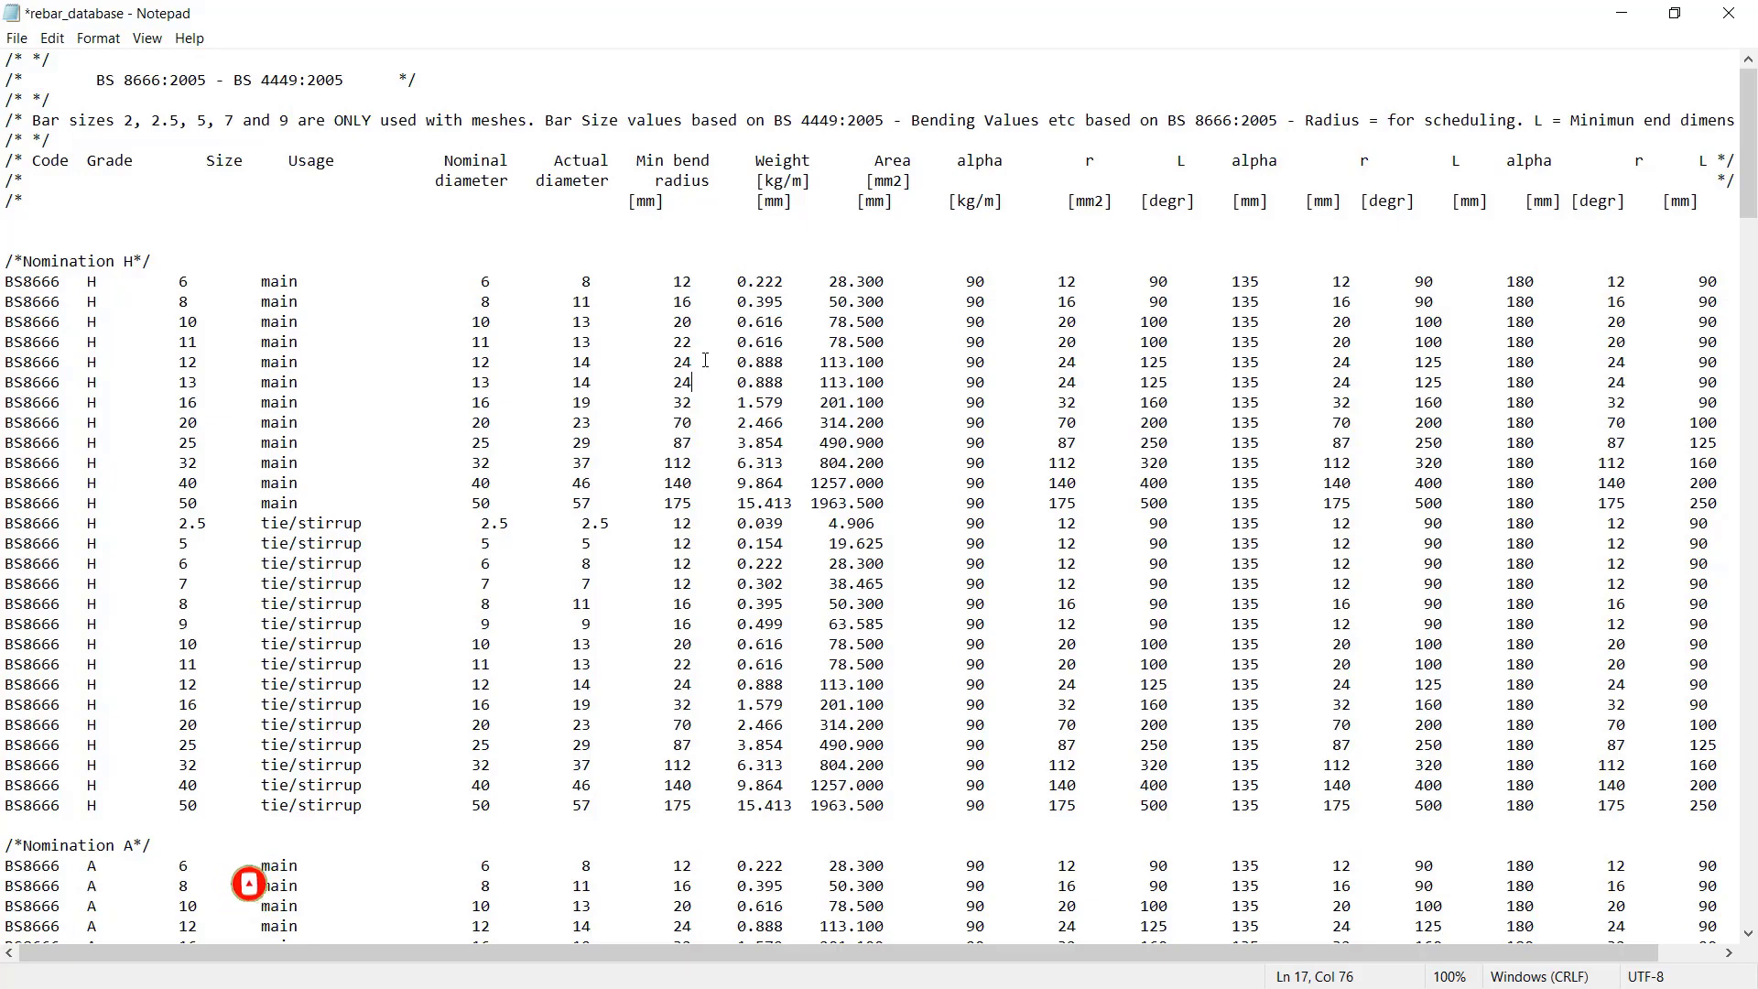
pyautogui.press('BackSpace')
pyautogui.write('6')
pyautogui.moveTo(783, 381); pyautogui.dragTo(750, 382)
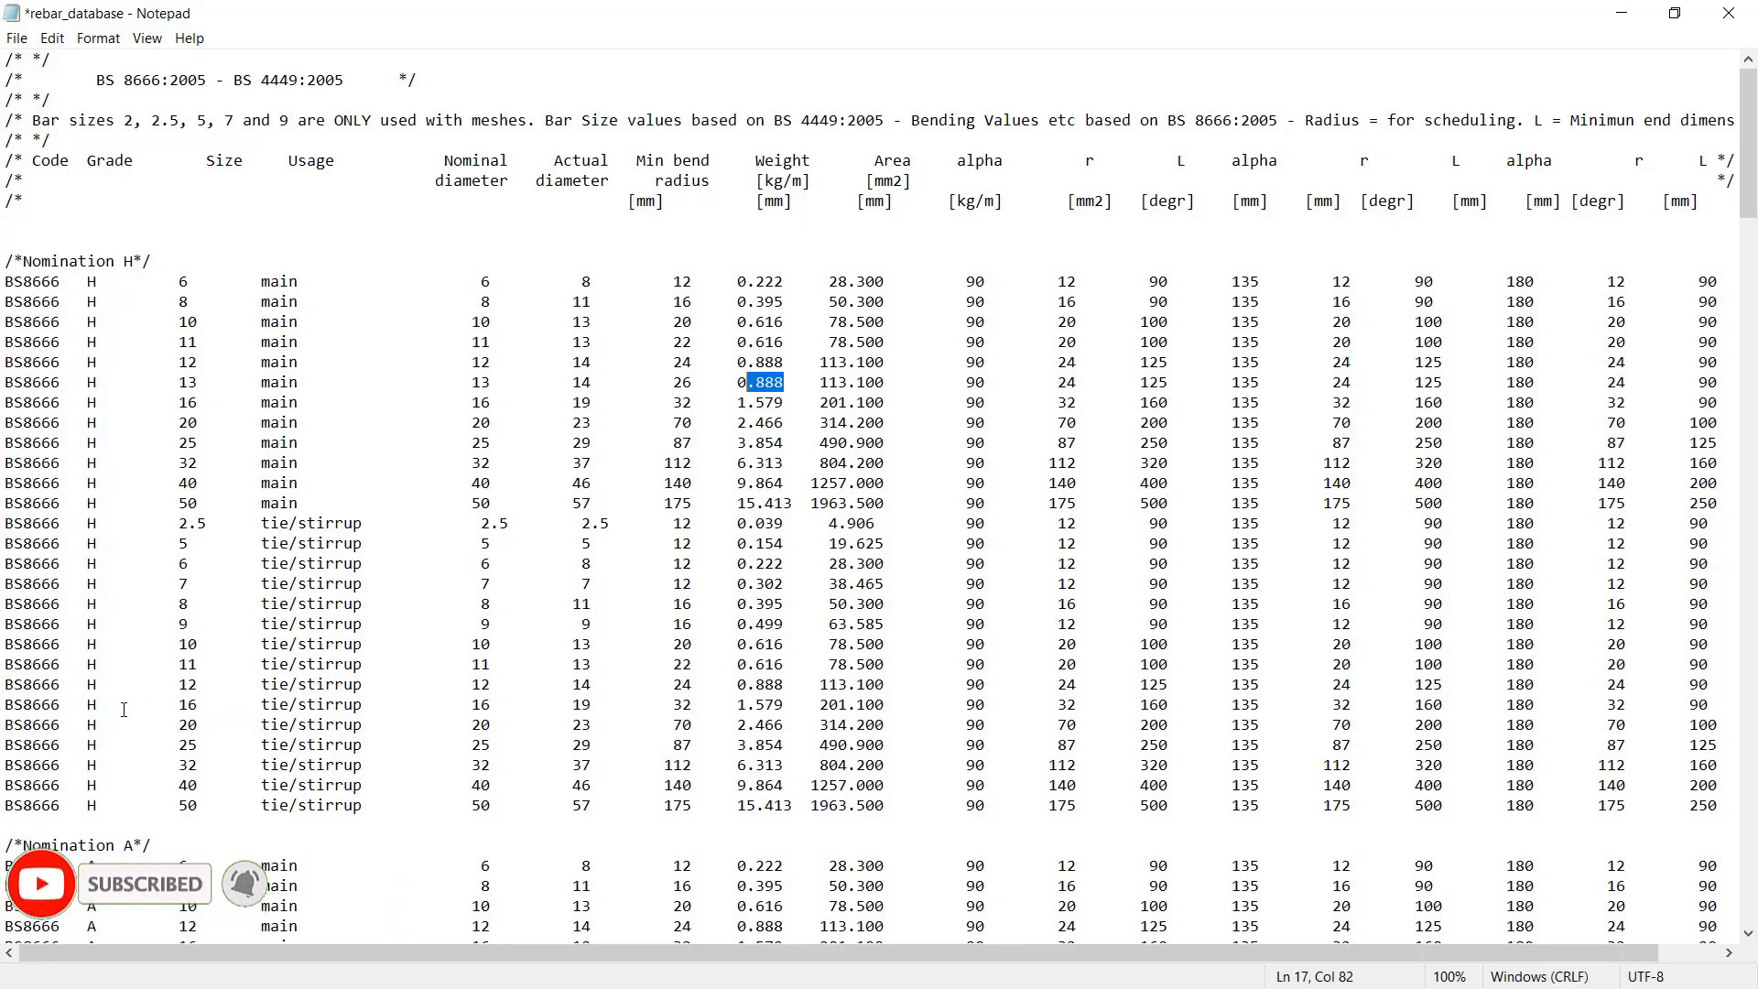
# - Duplicate the grade H size 12 tie/stirrup row directly below it, leaving no blank line before the size 16 row
pyautogui.click(8, 704)
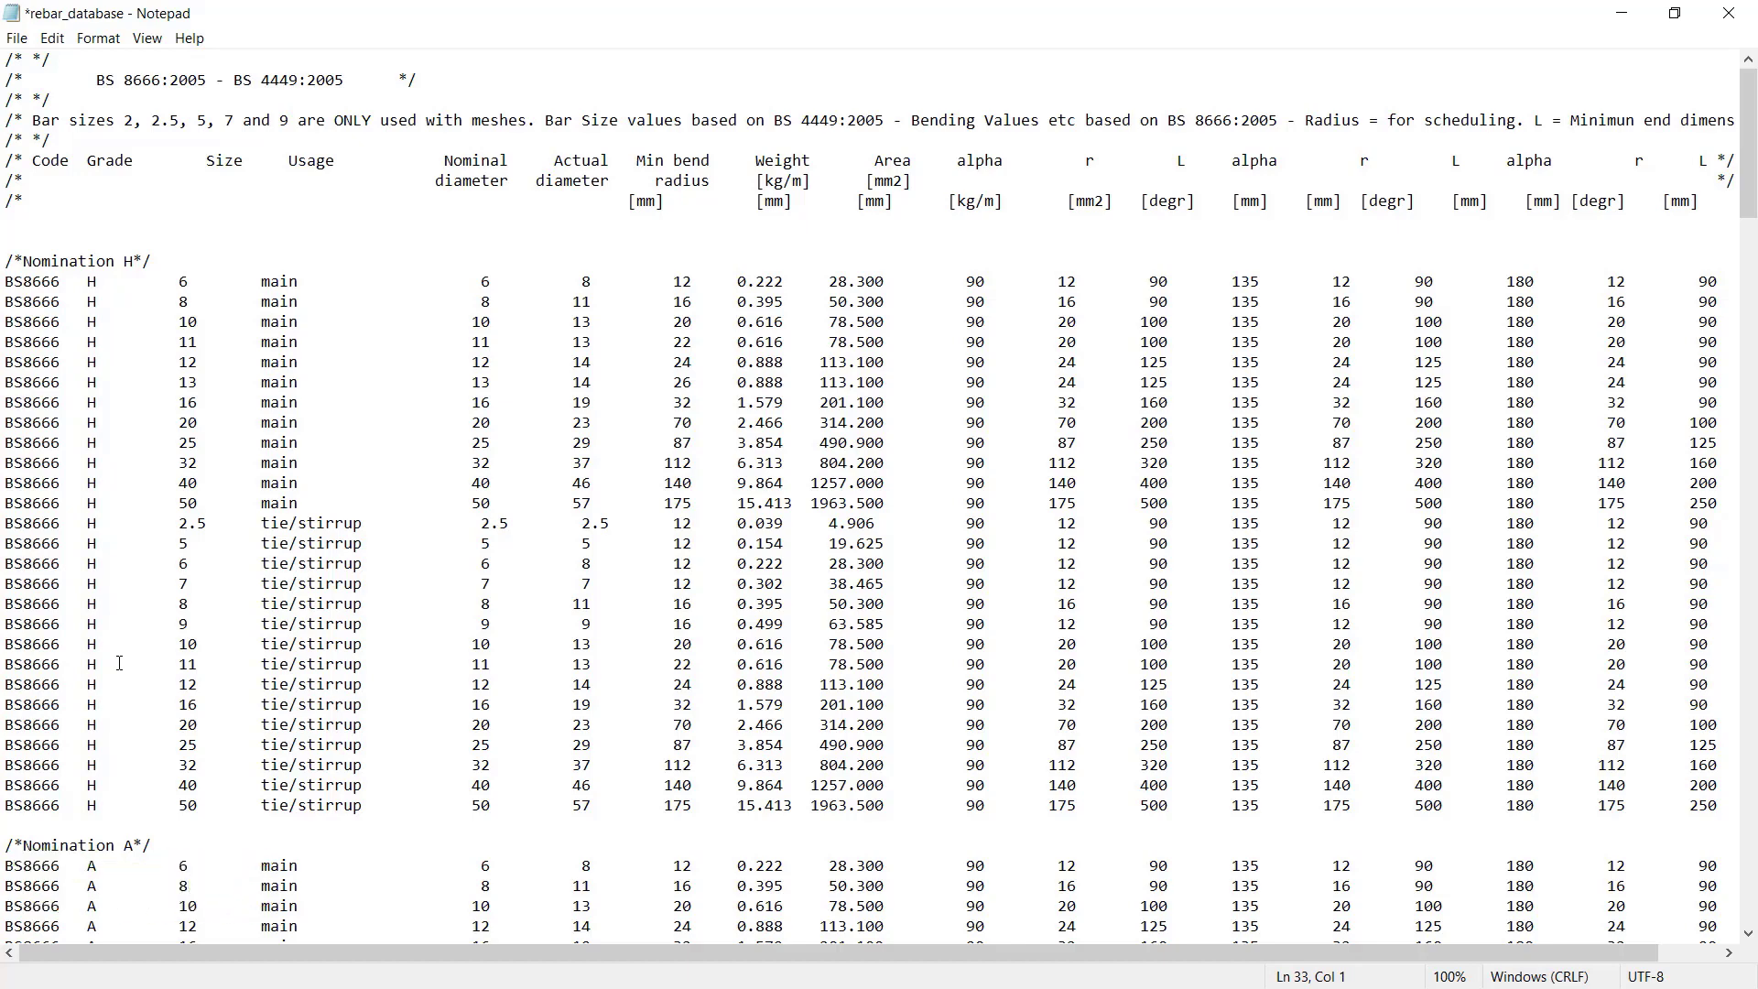
pyautogui.press('Return')
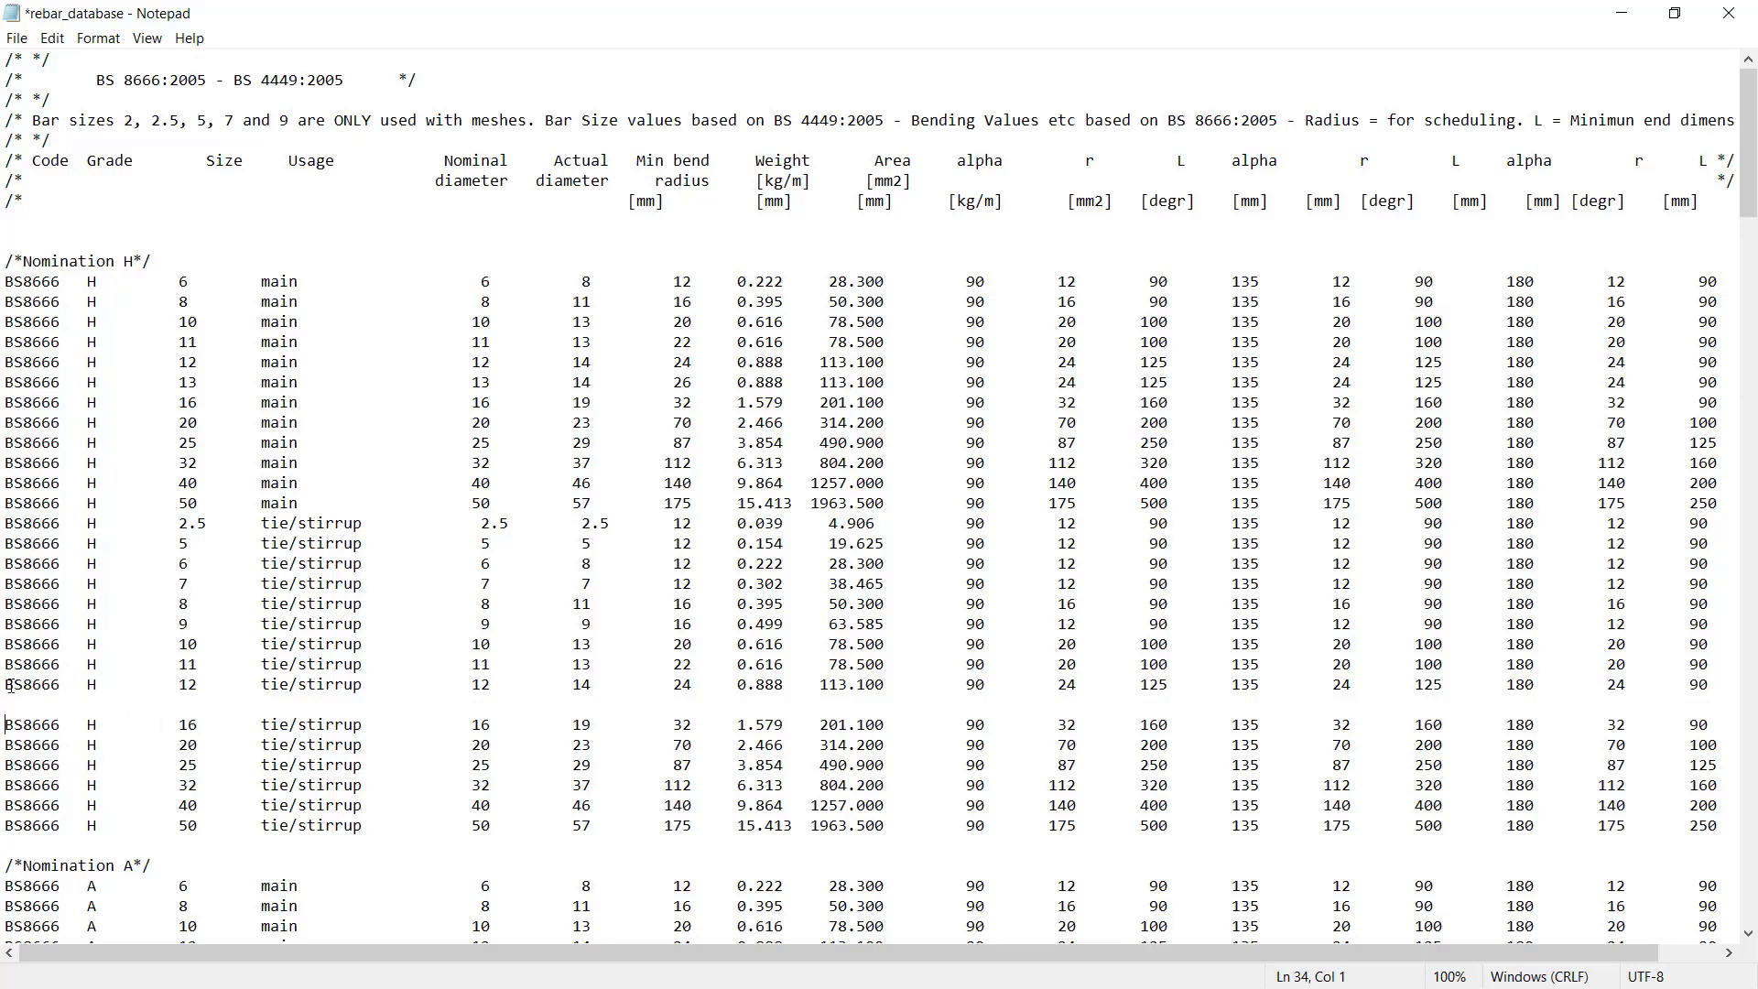
pyautogui.hotkey('shift', 'Down')
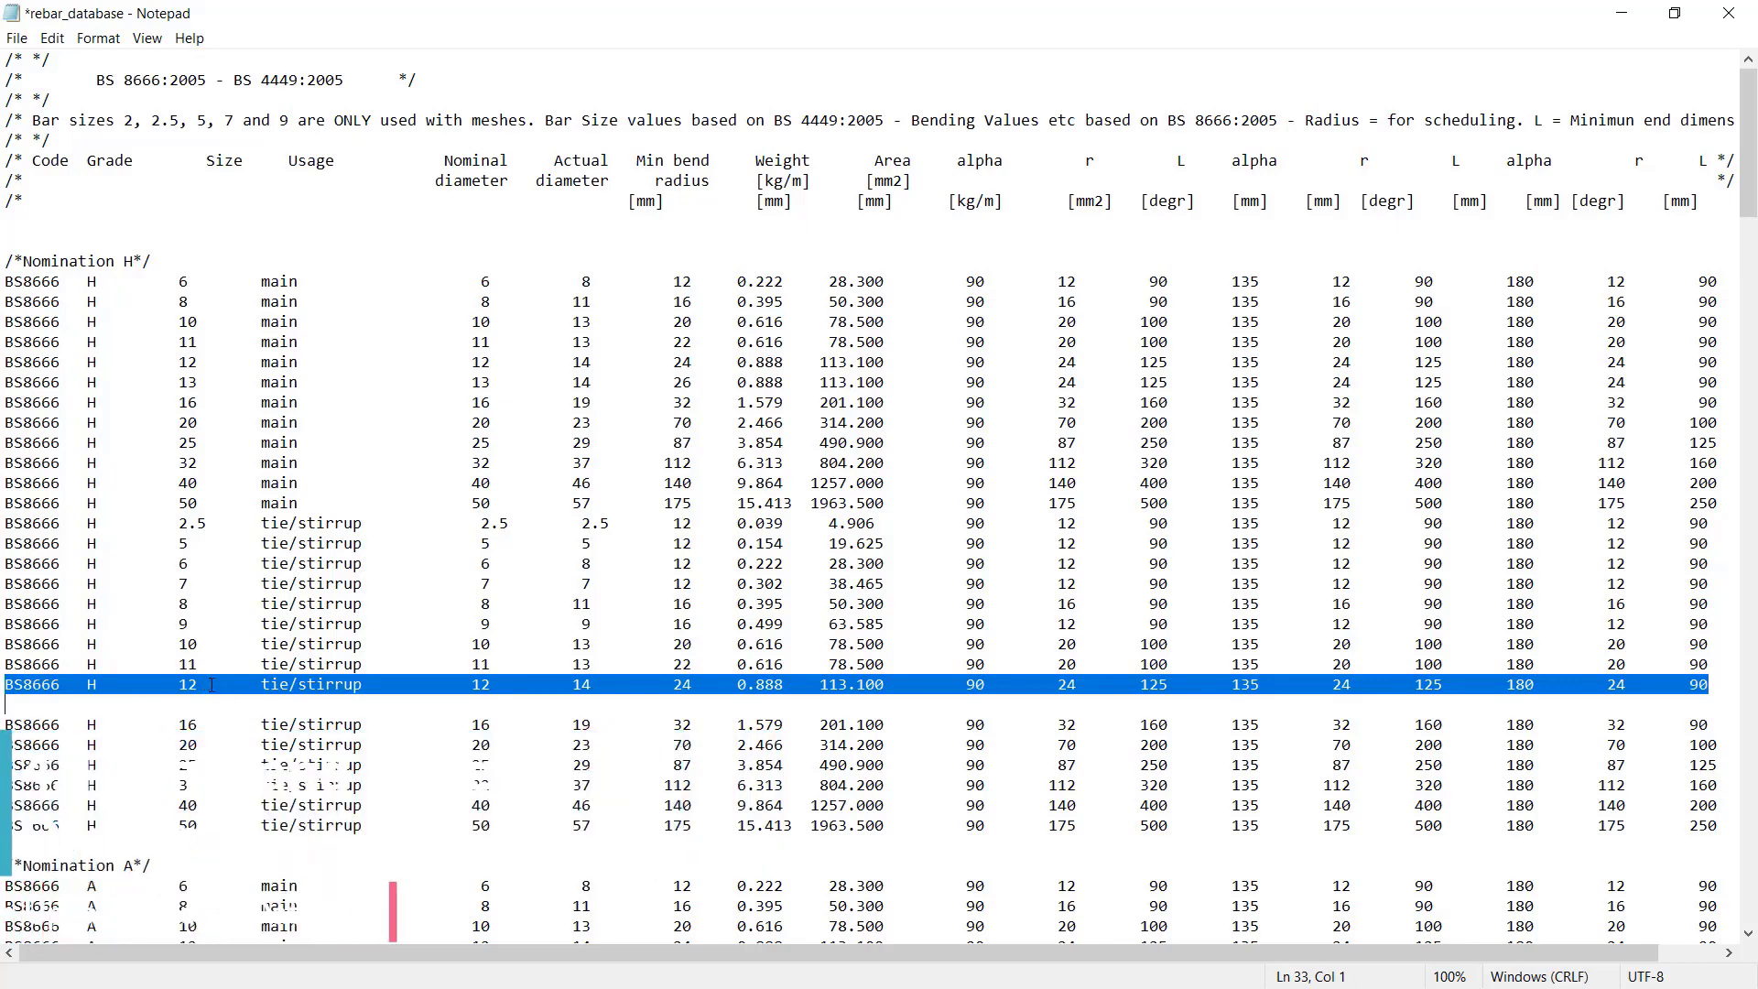
pyautogui.rightClick(208, 684)
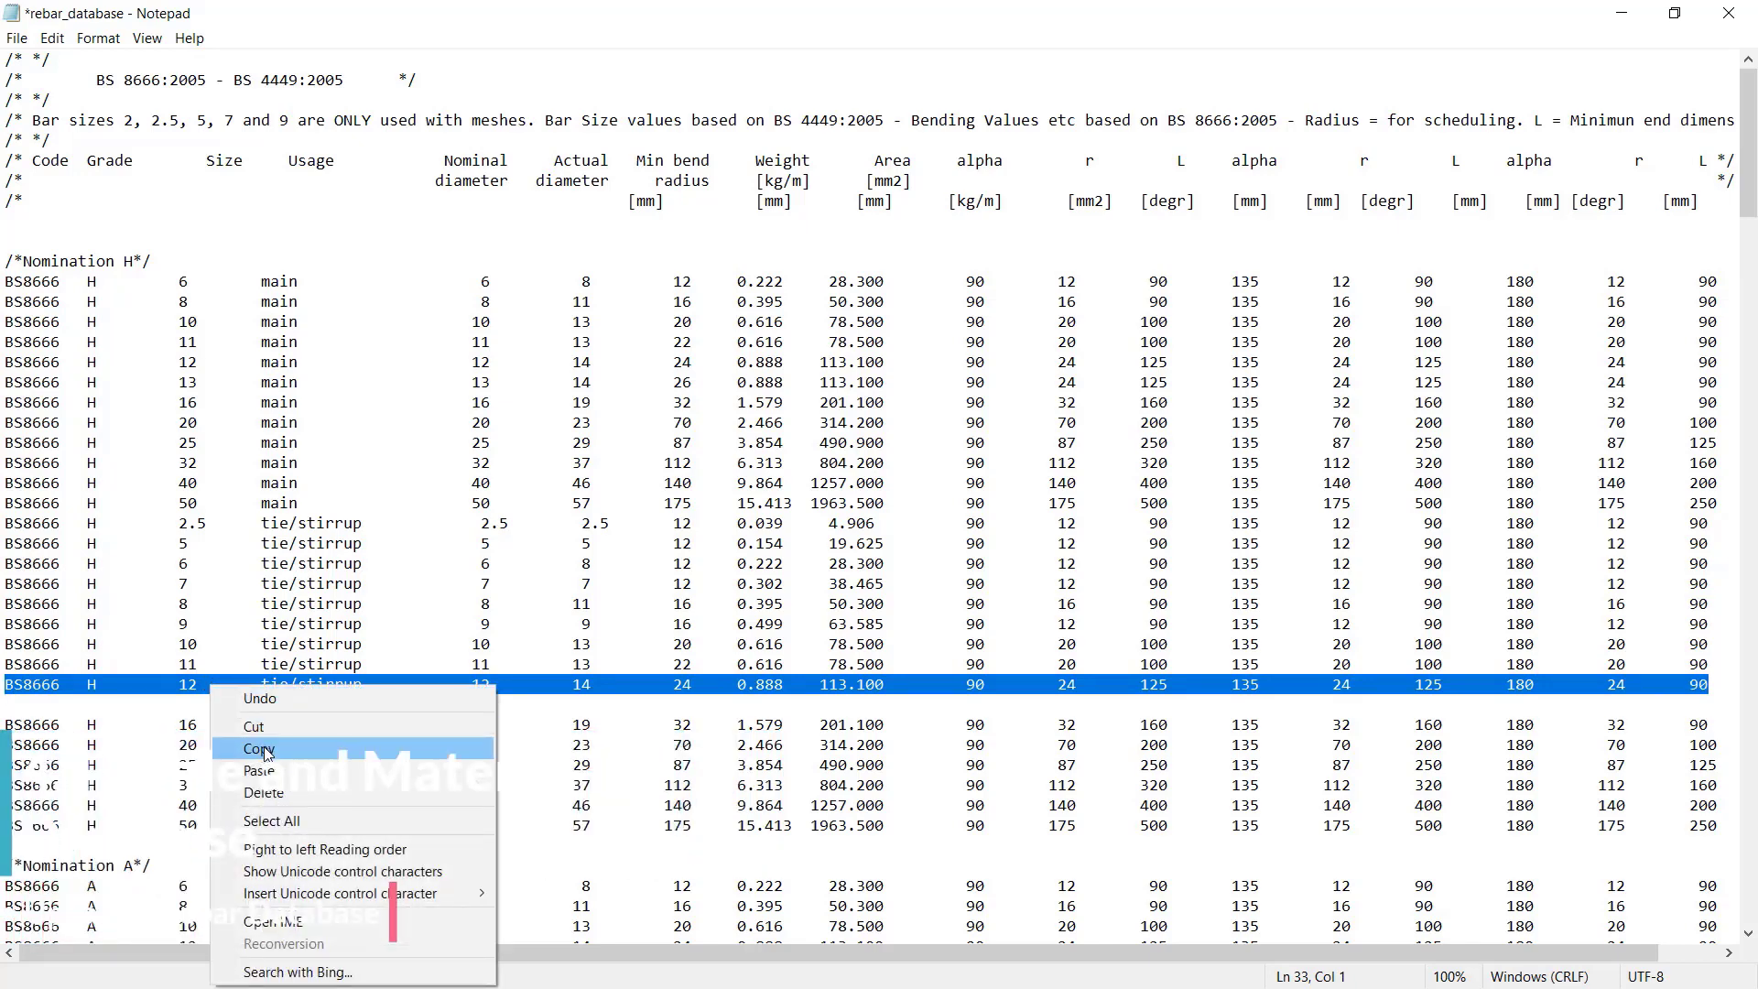
pyautogui.click(259, 749)
pyautogui.click(11, 709)
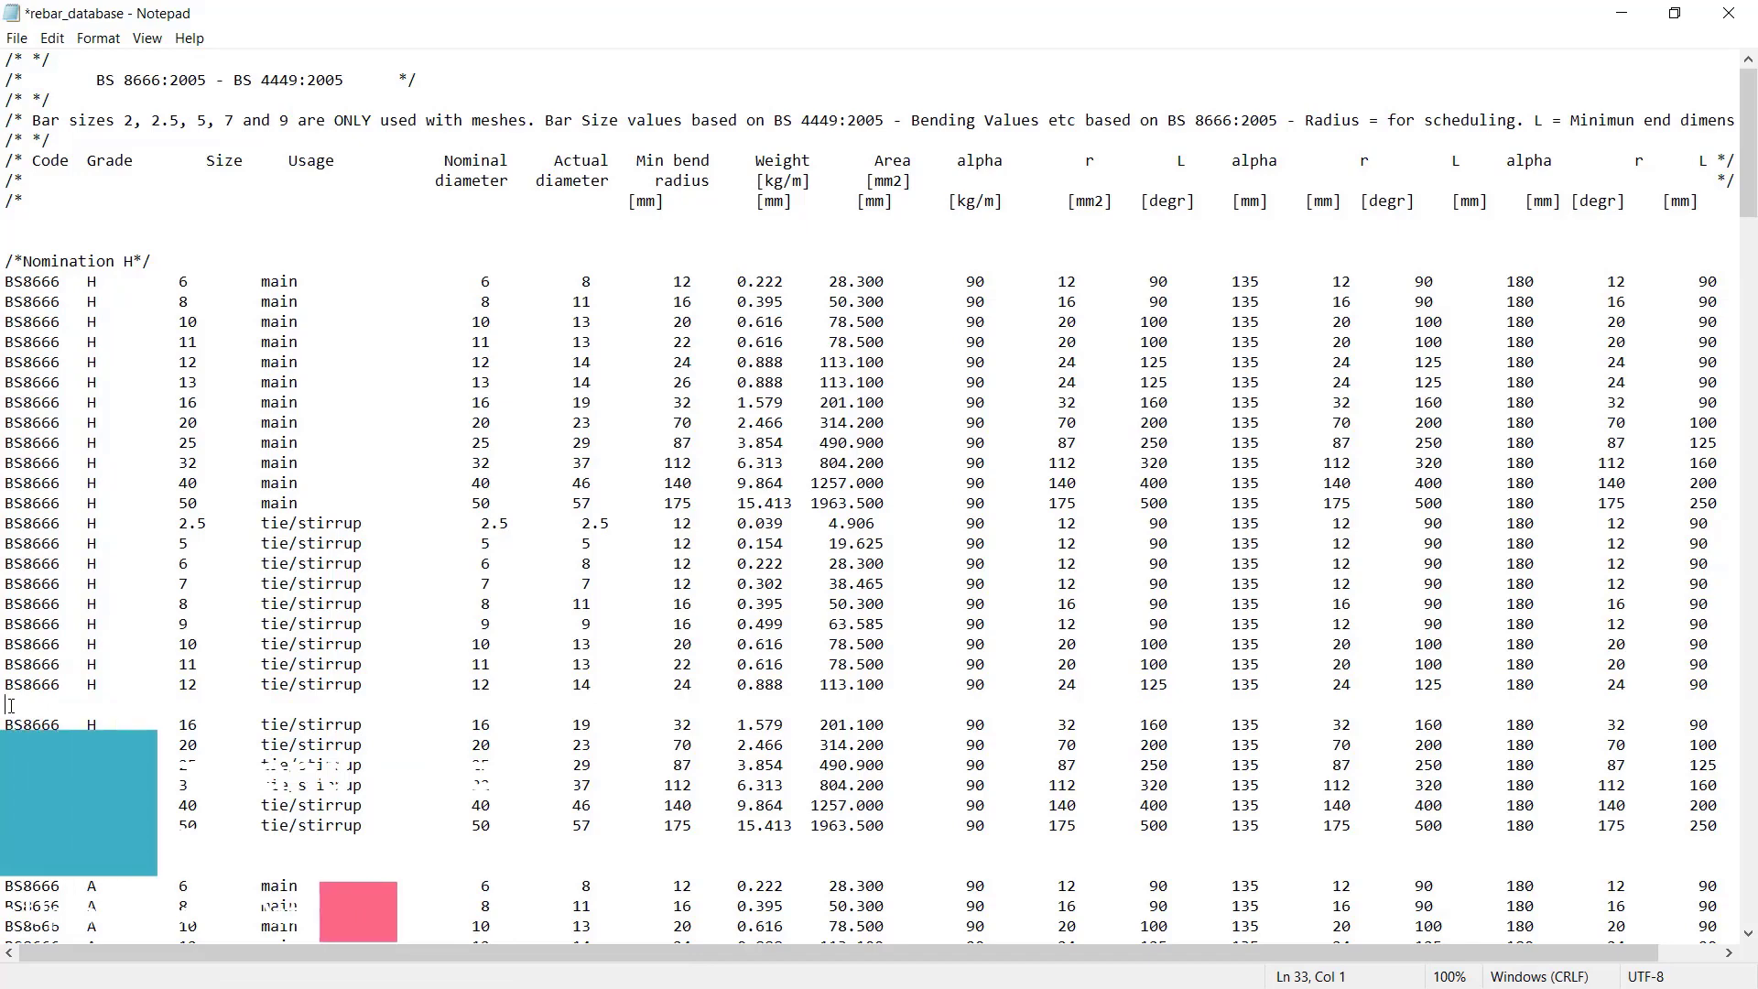
pyautogui.rightClick(11, 706)
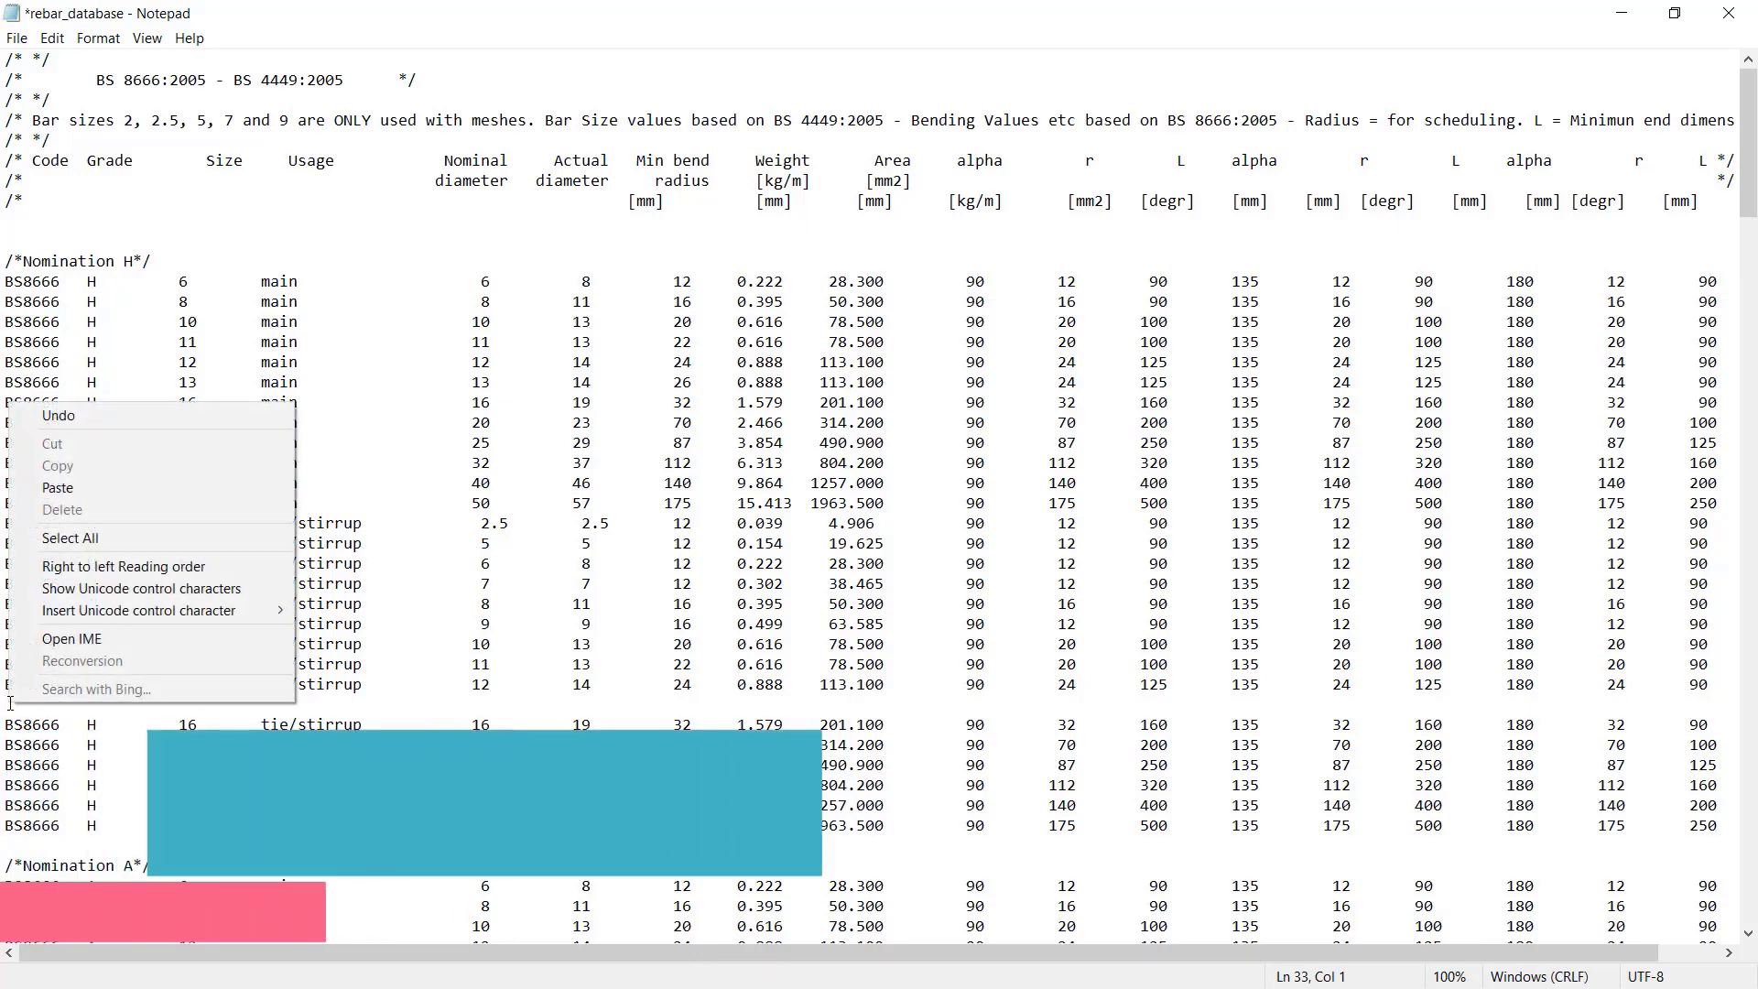
pyautogui.click(57, 488)
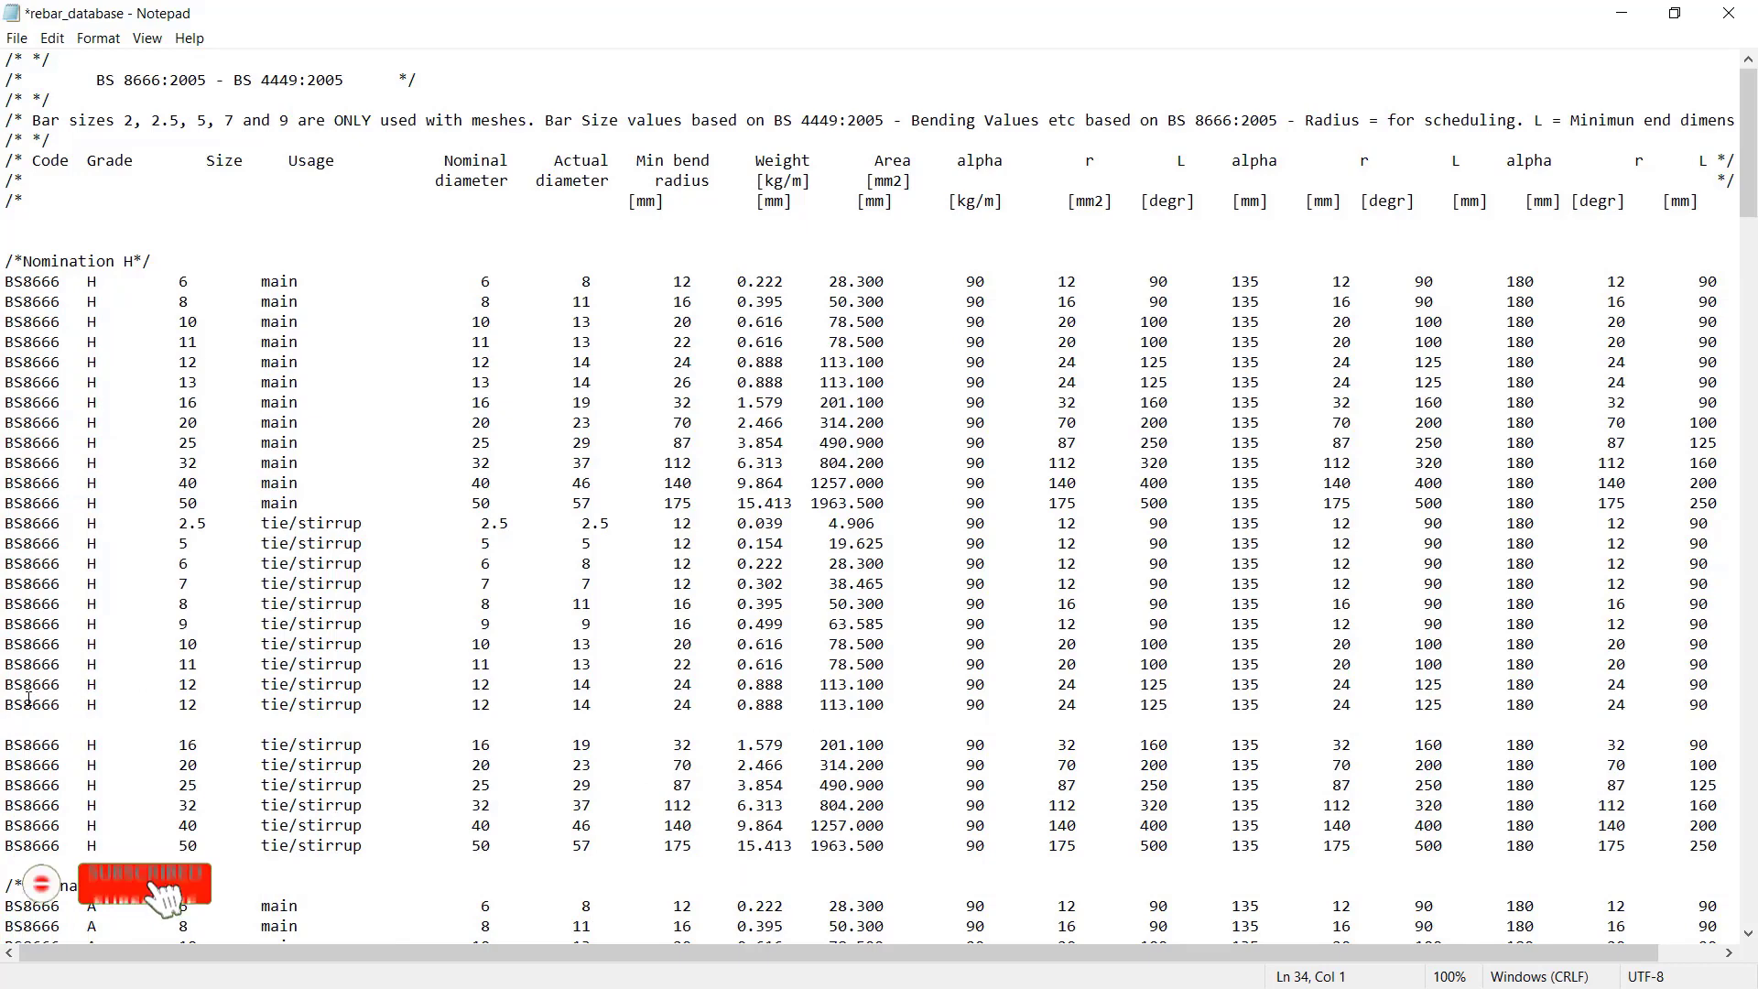
pyautogui.press('BackSpace')
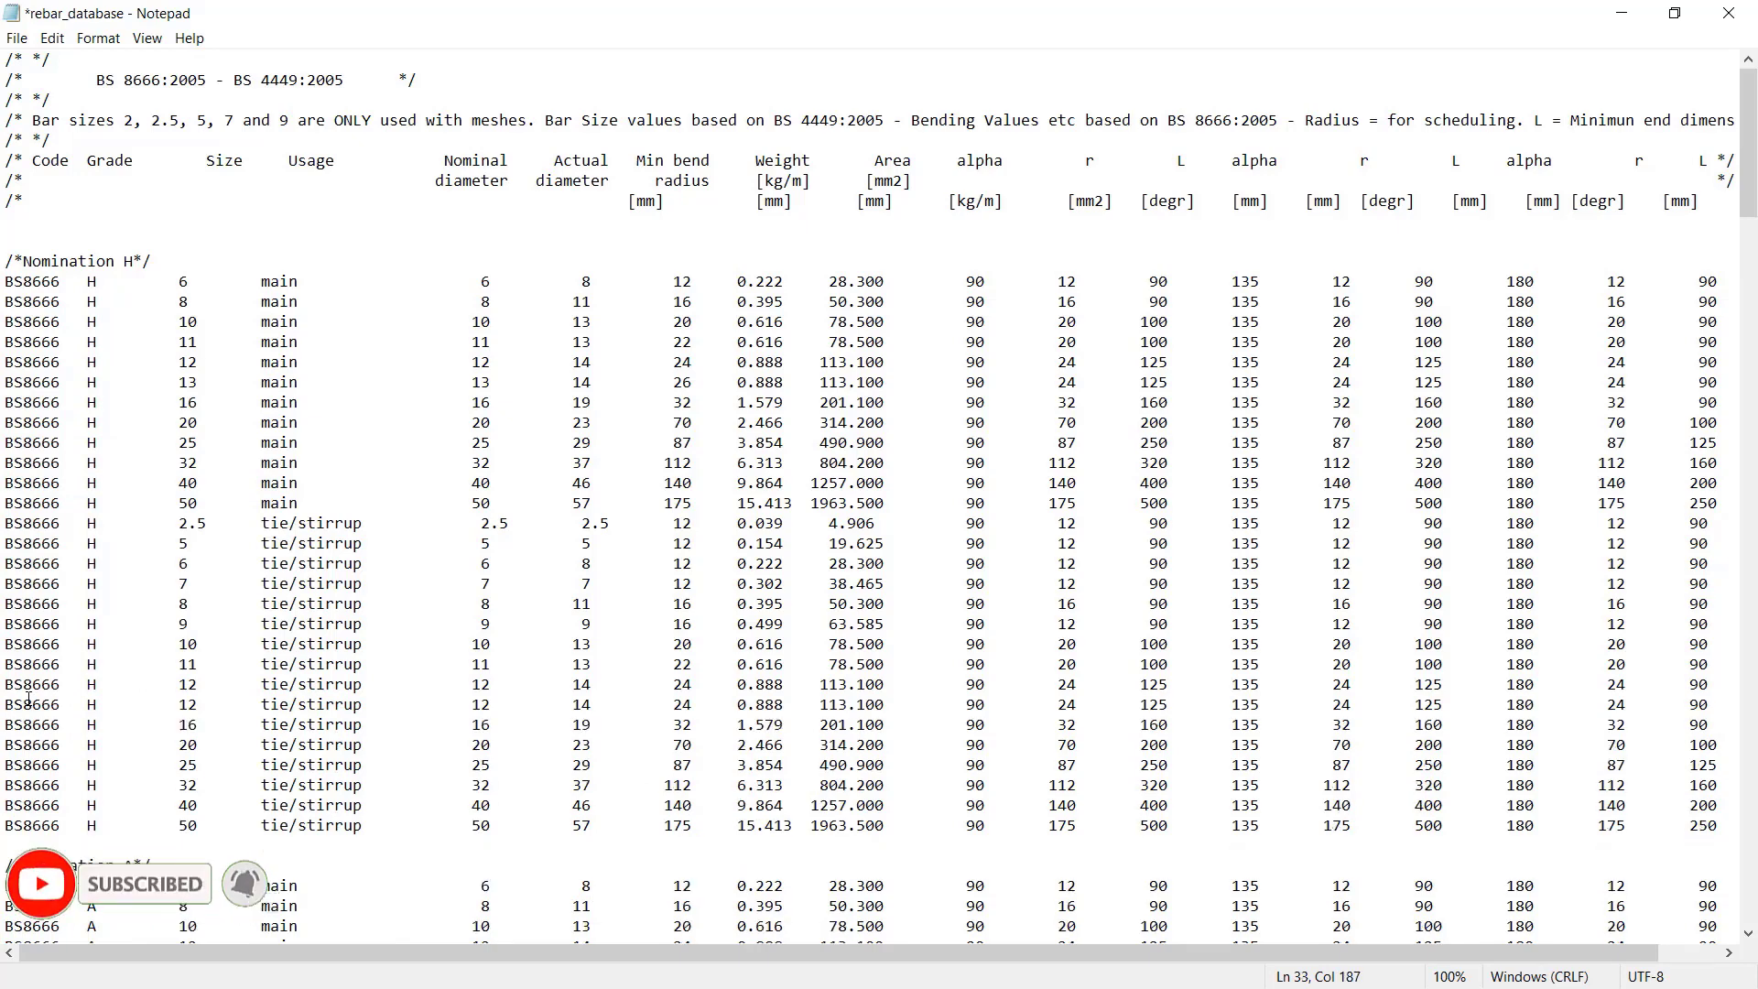
# - Set the size and nominal diameter of the duplicated grade H tie/stirrup row to 13
pyautogui.click(201, 702)
pyautogui.press('BackSpace')
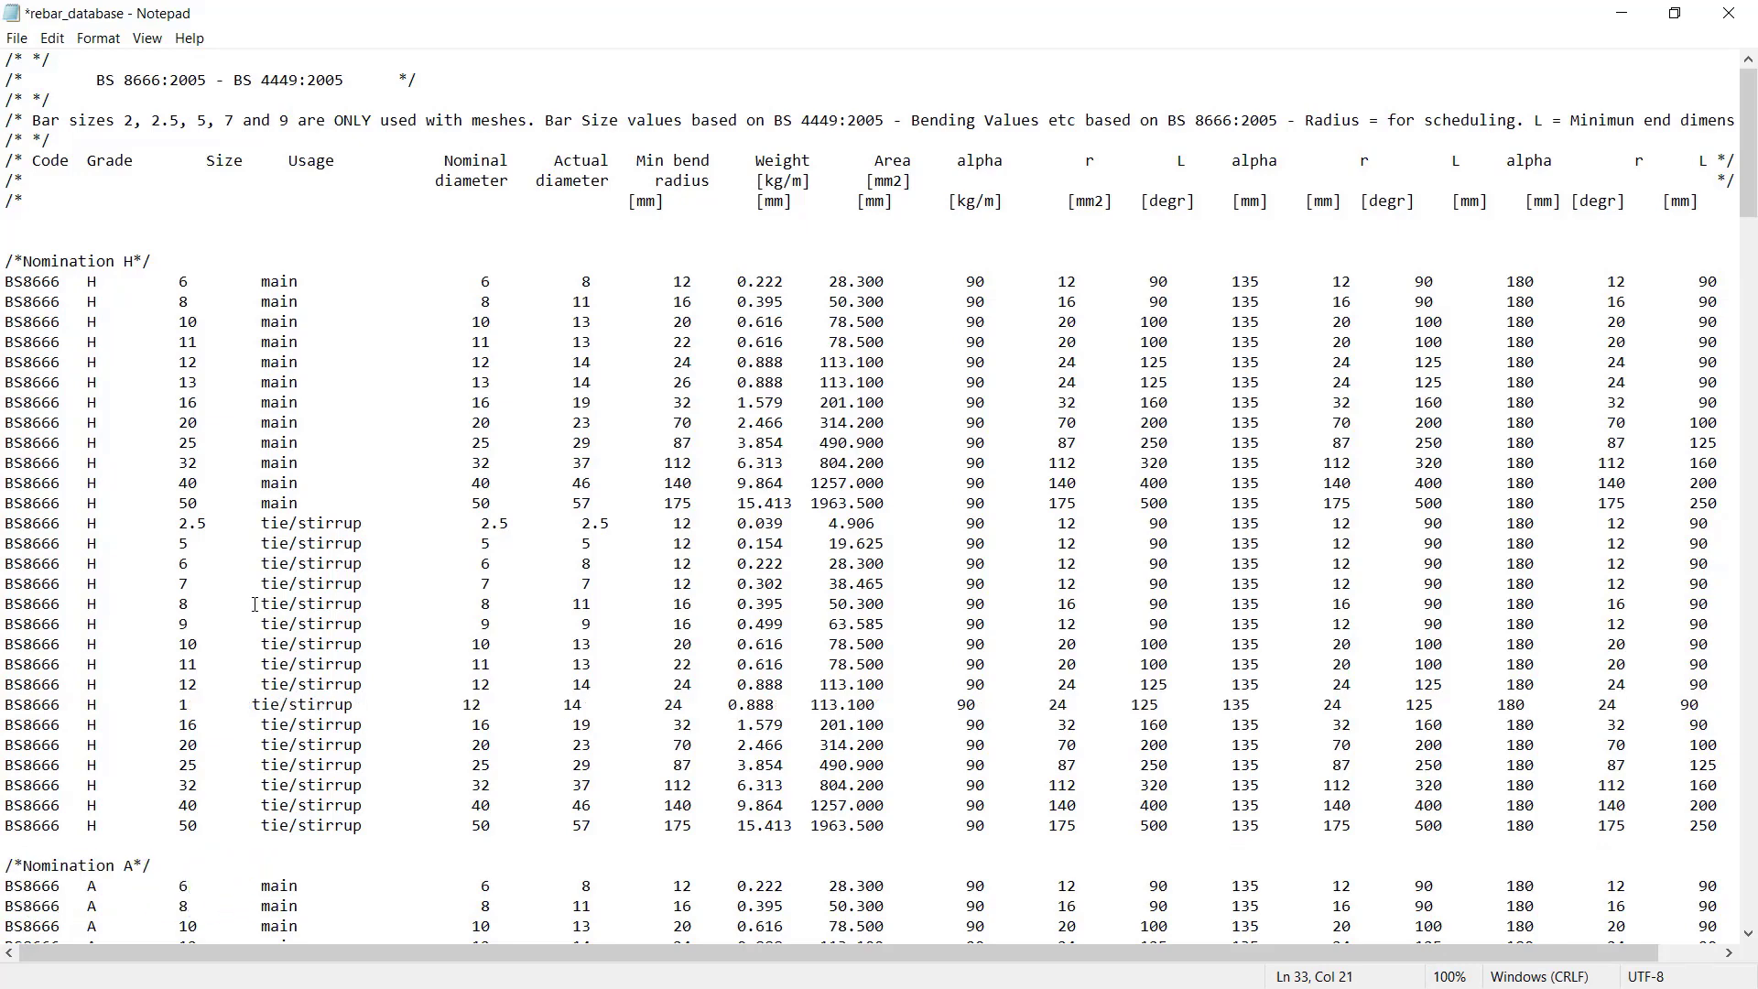
pyautogui.write('3')
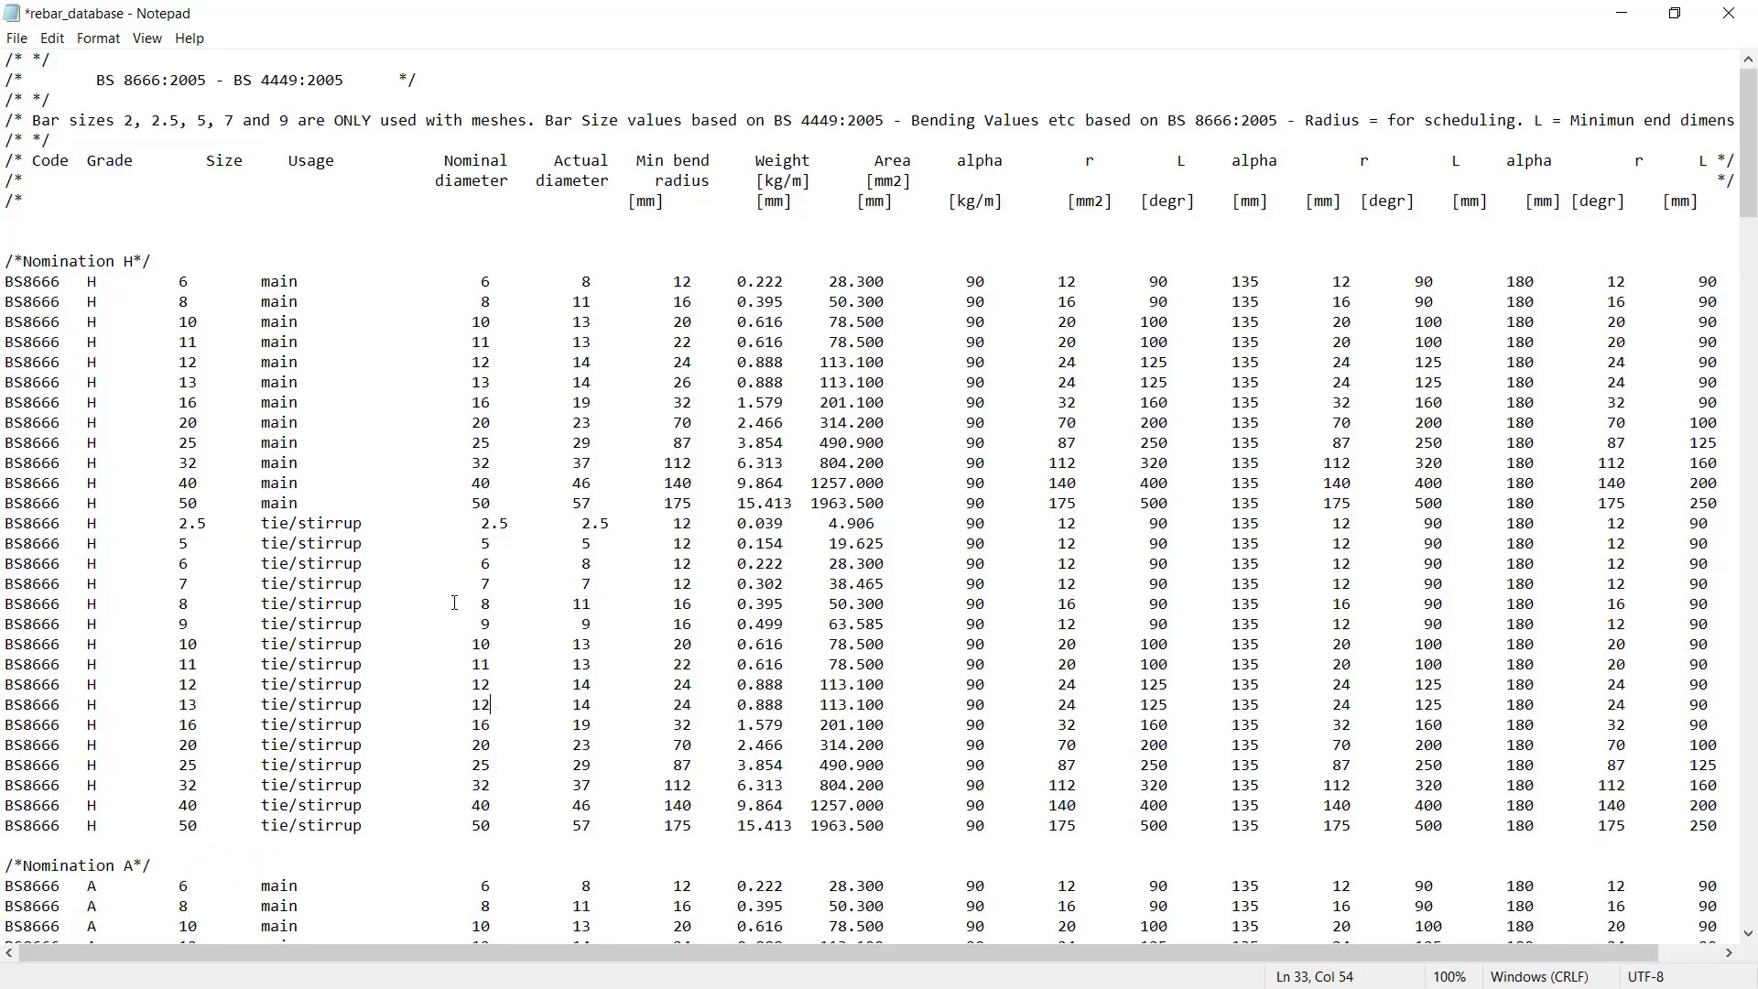
pyautogui.press('BackSpace')
pyautogui.write('3')
# - Set the min bend radius of the grade H size 13 tie/stirrup row to 26, keeping the columns aligned
pyautogui.click(694, 709)
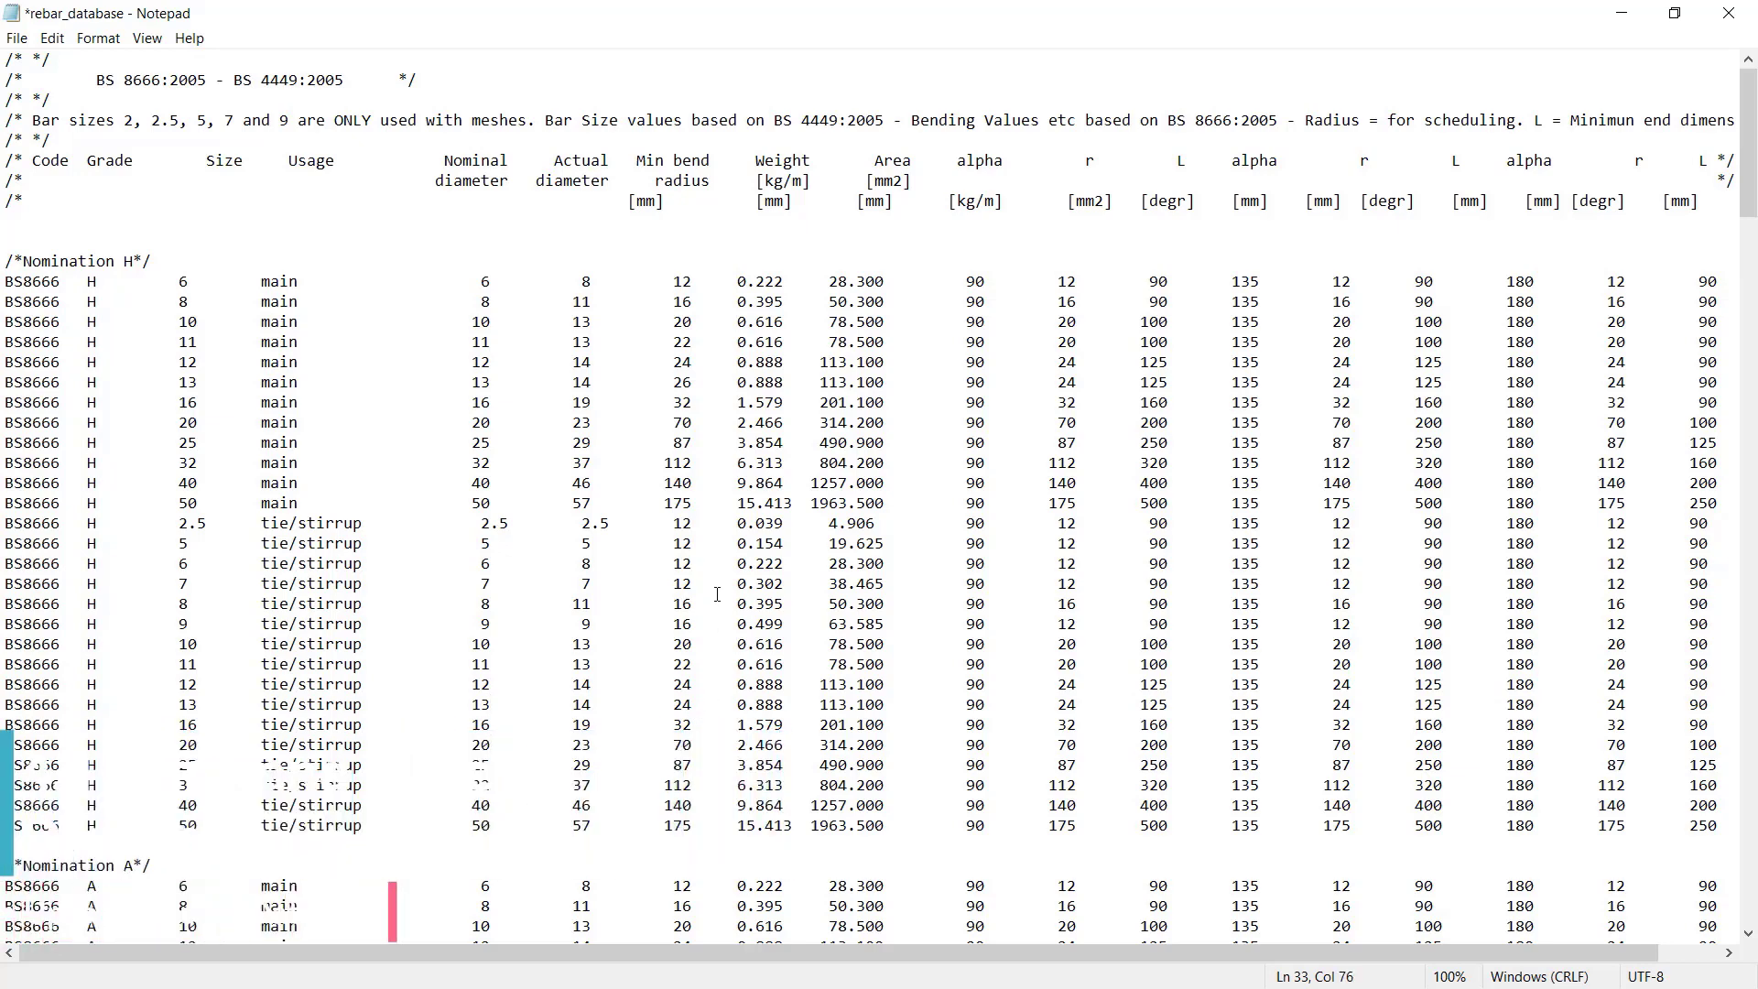
pyautogui.press('BackSpace')
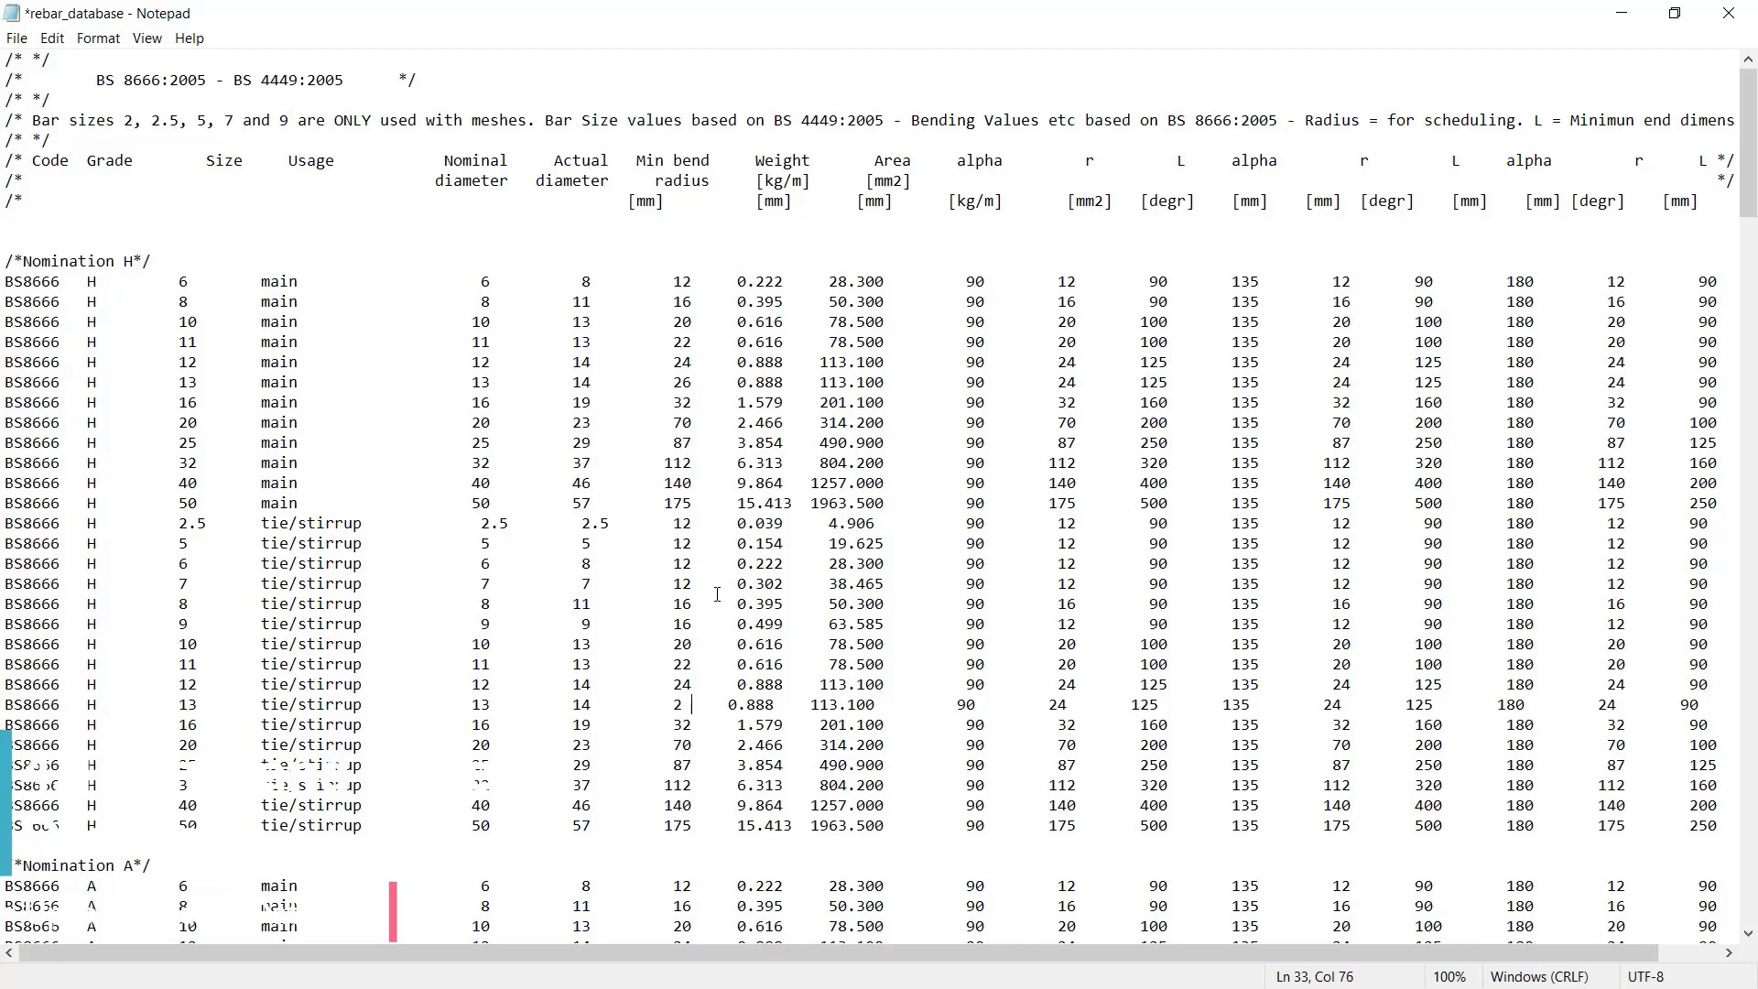
pyautogui.press('BackSpace')
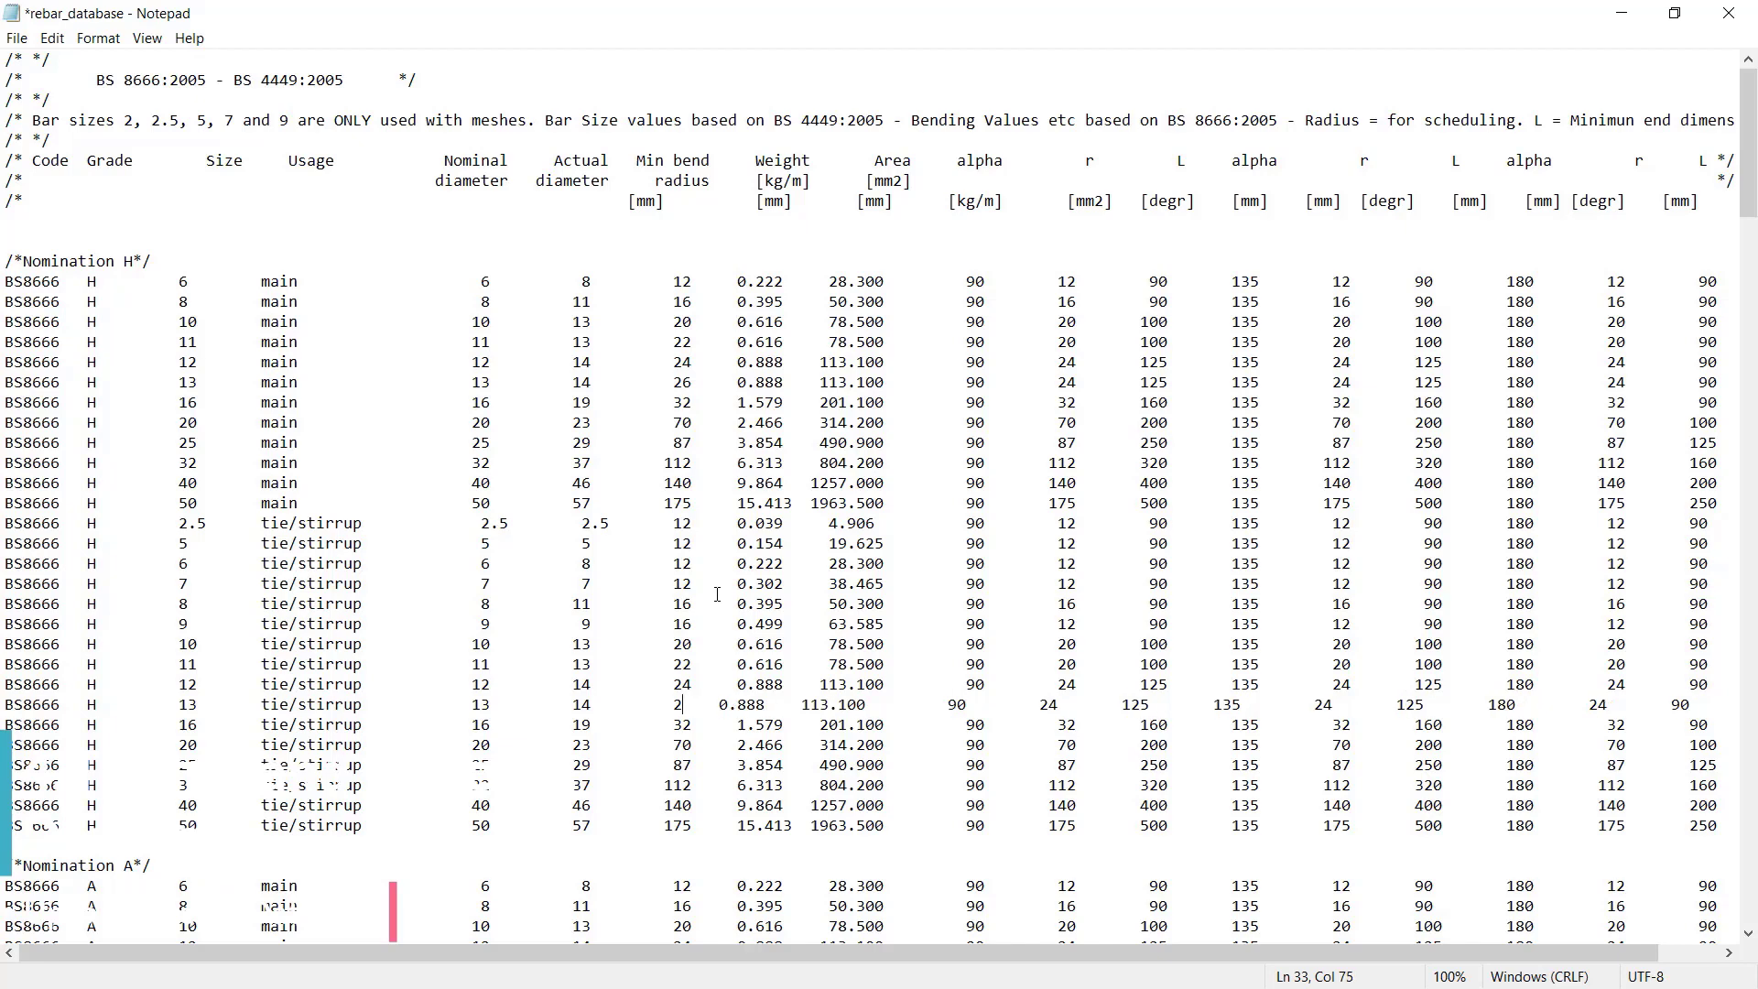
pyautogui.press('Right')
pyautogui.press('Right')
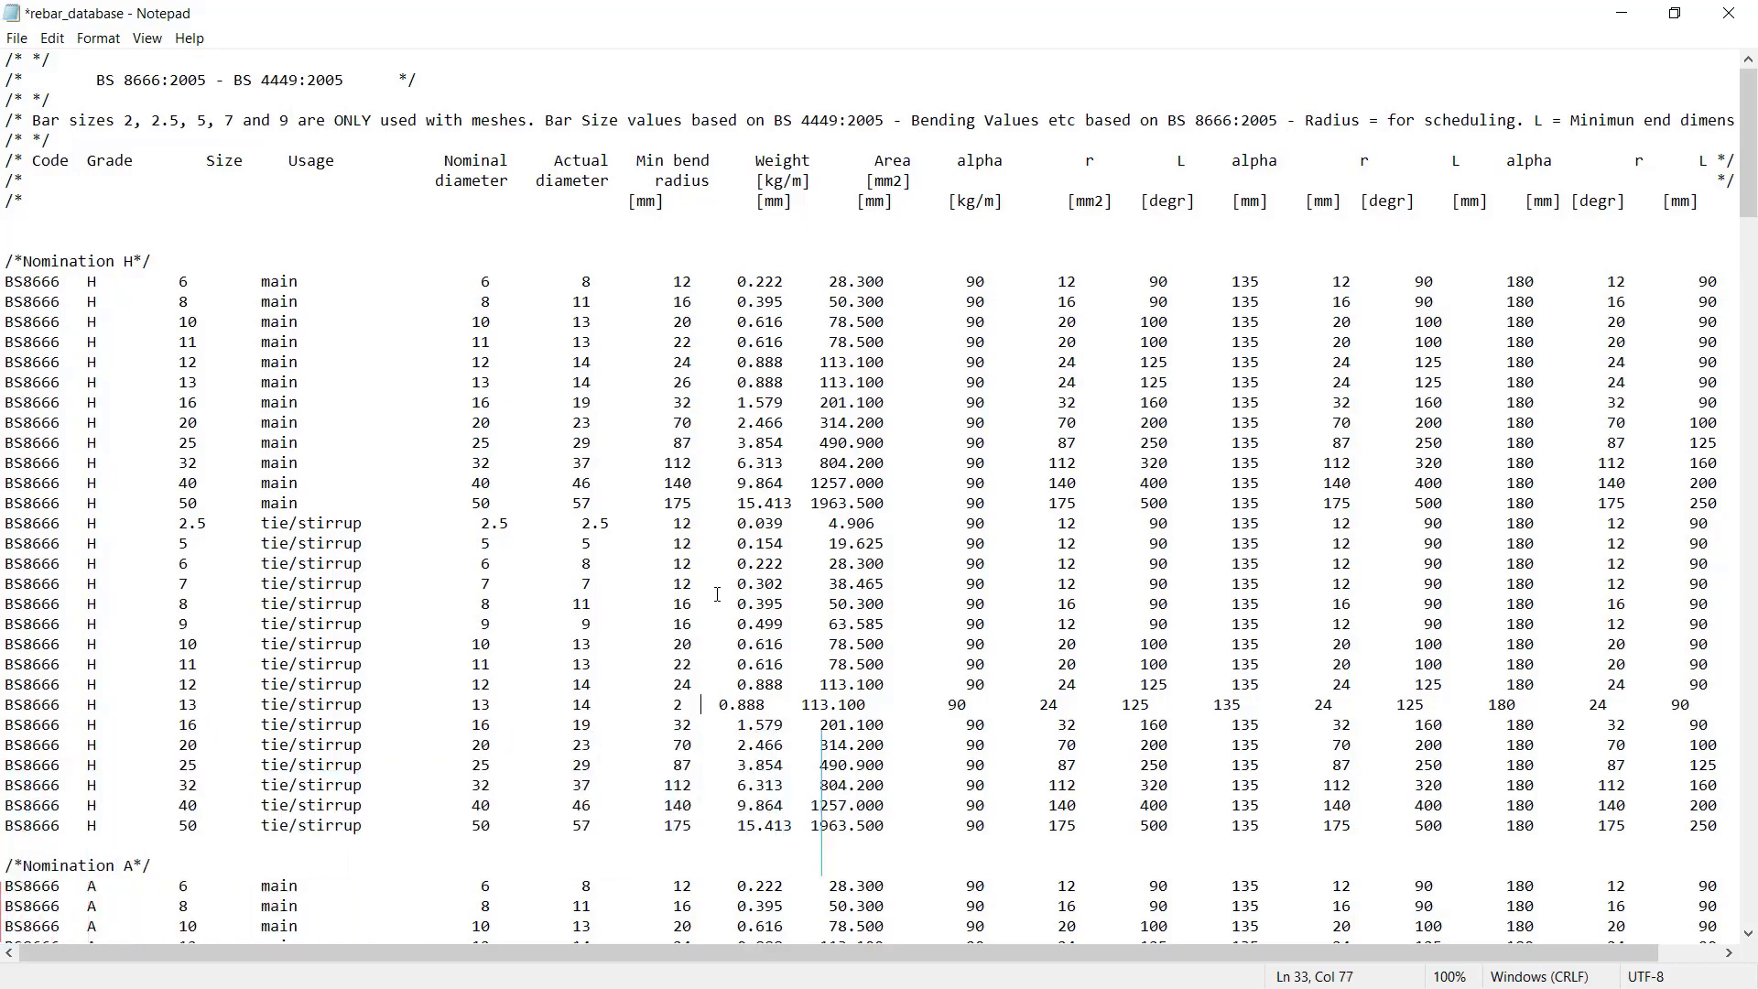
pyautogui.press('BackSpace')
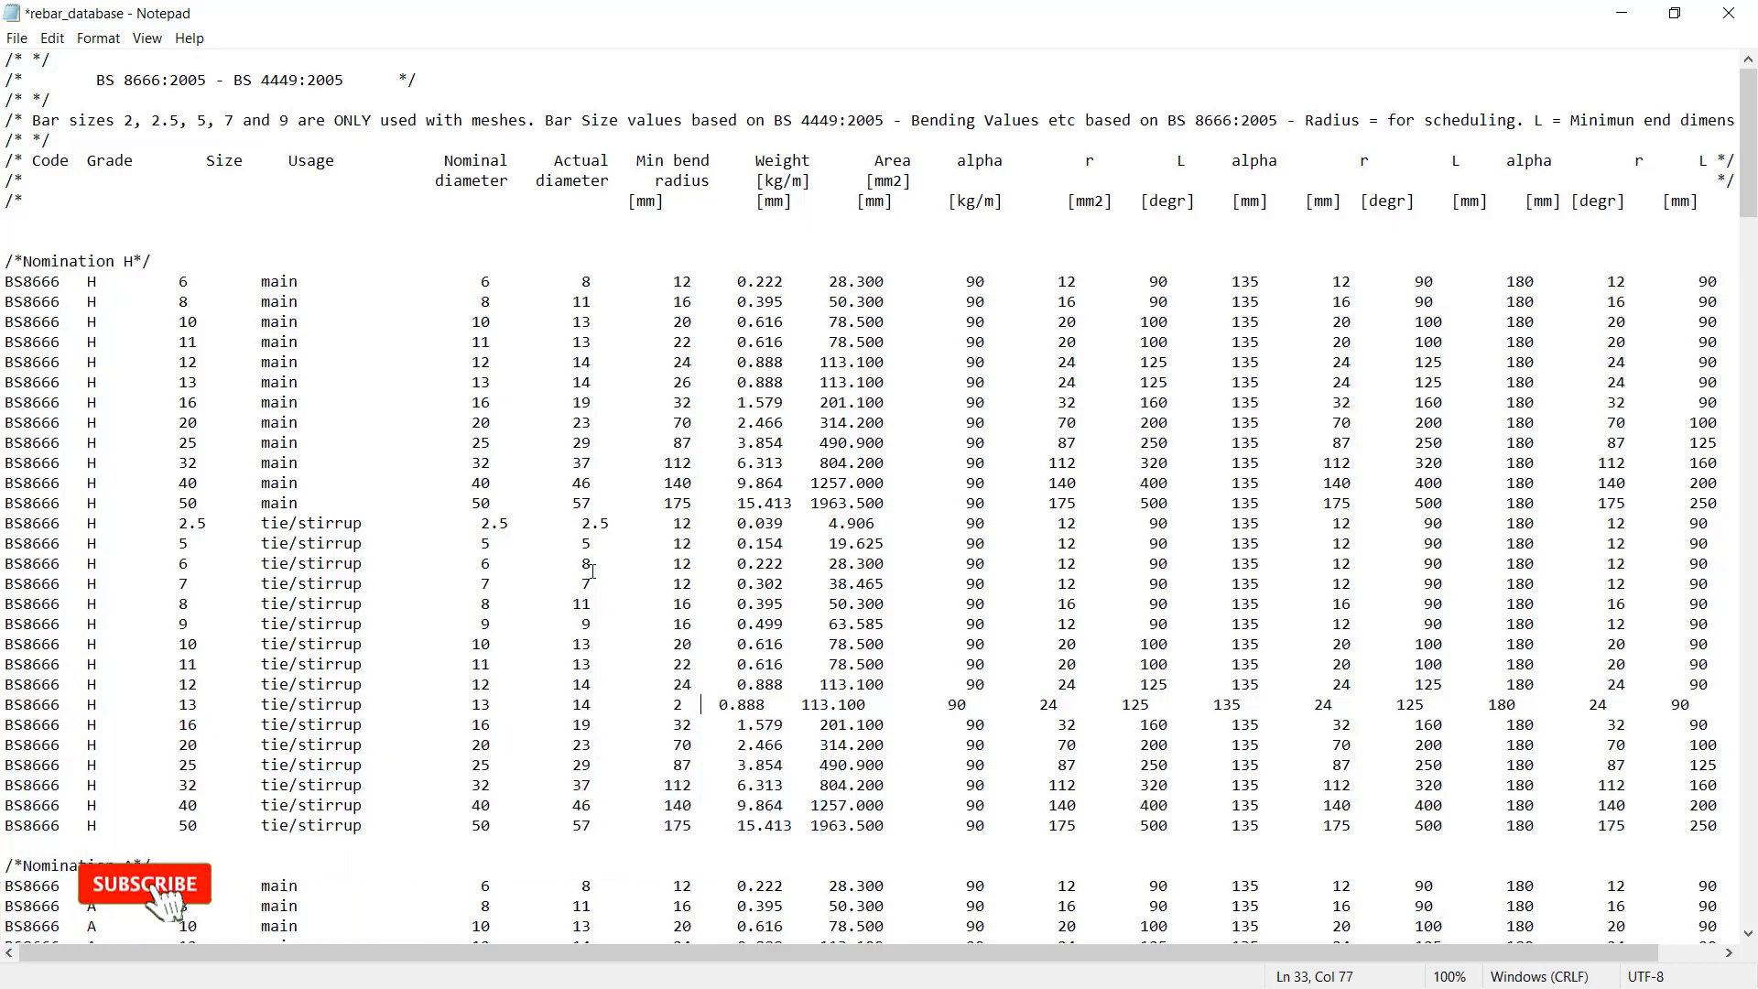
pyautogui.write('6')
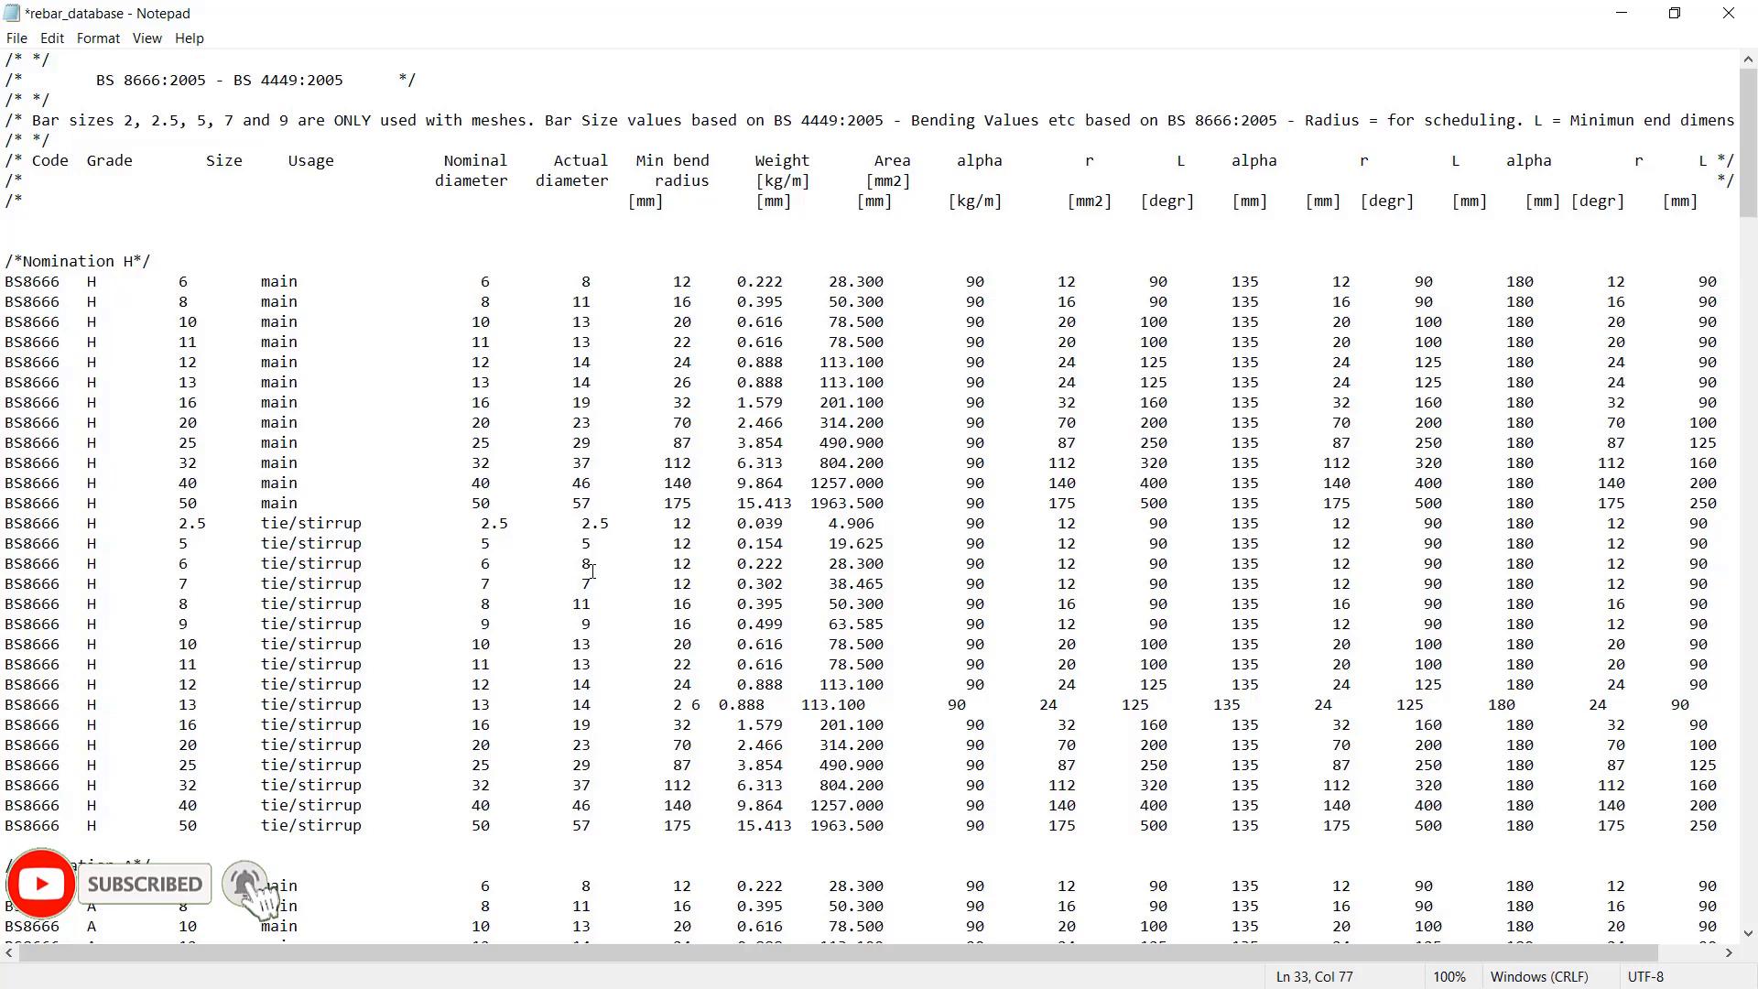
pyautogui.press('BackSpace')
pyautogui.press('BackSpace')
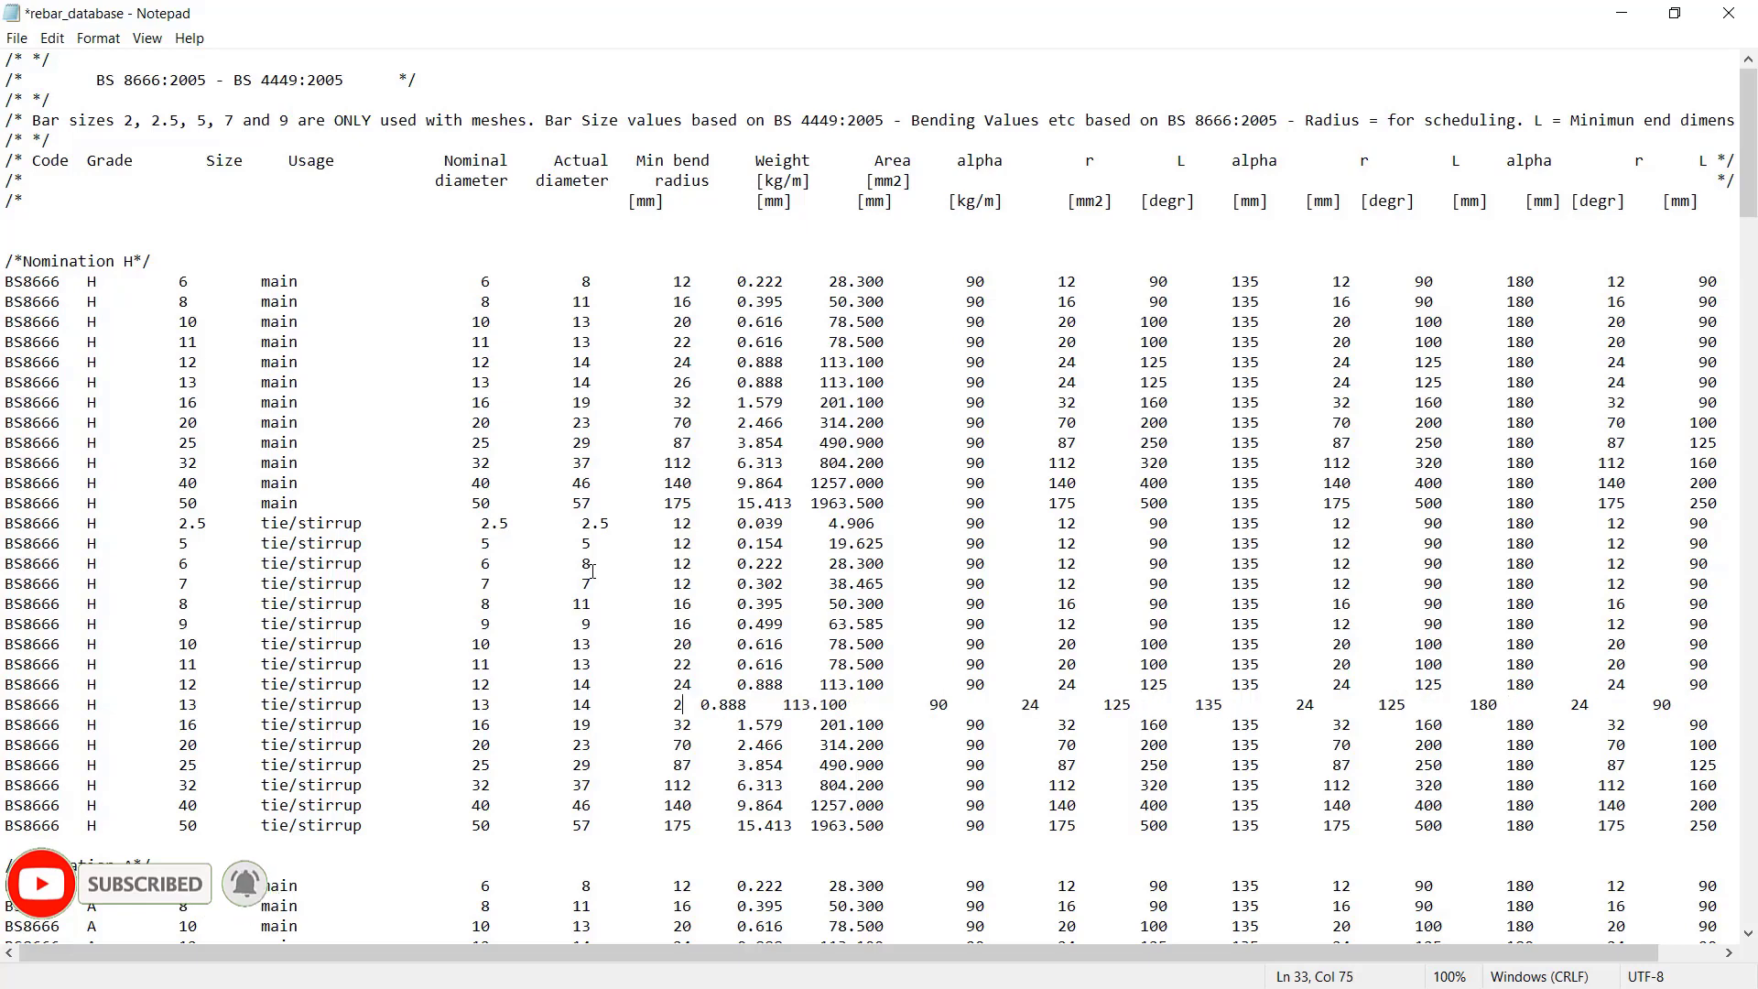
pyautogui.write('6')
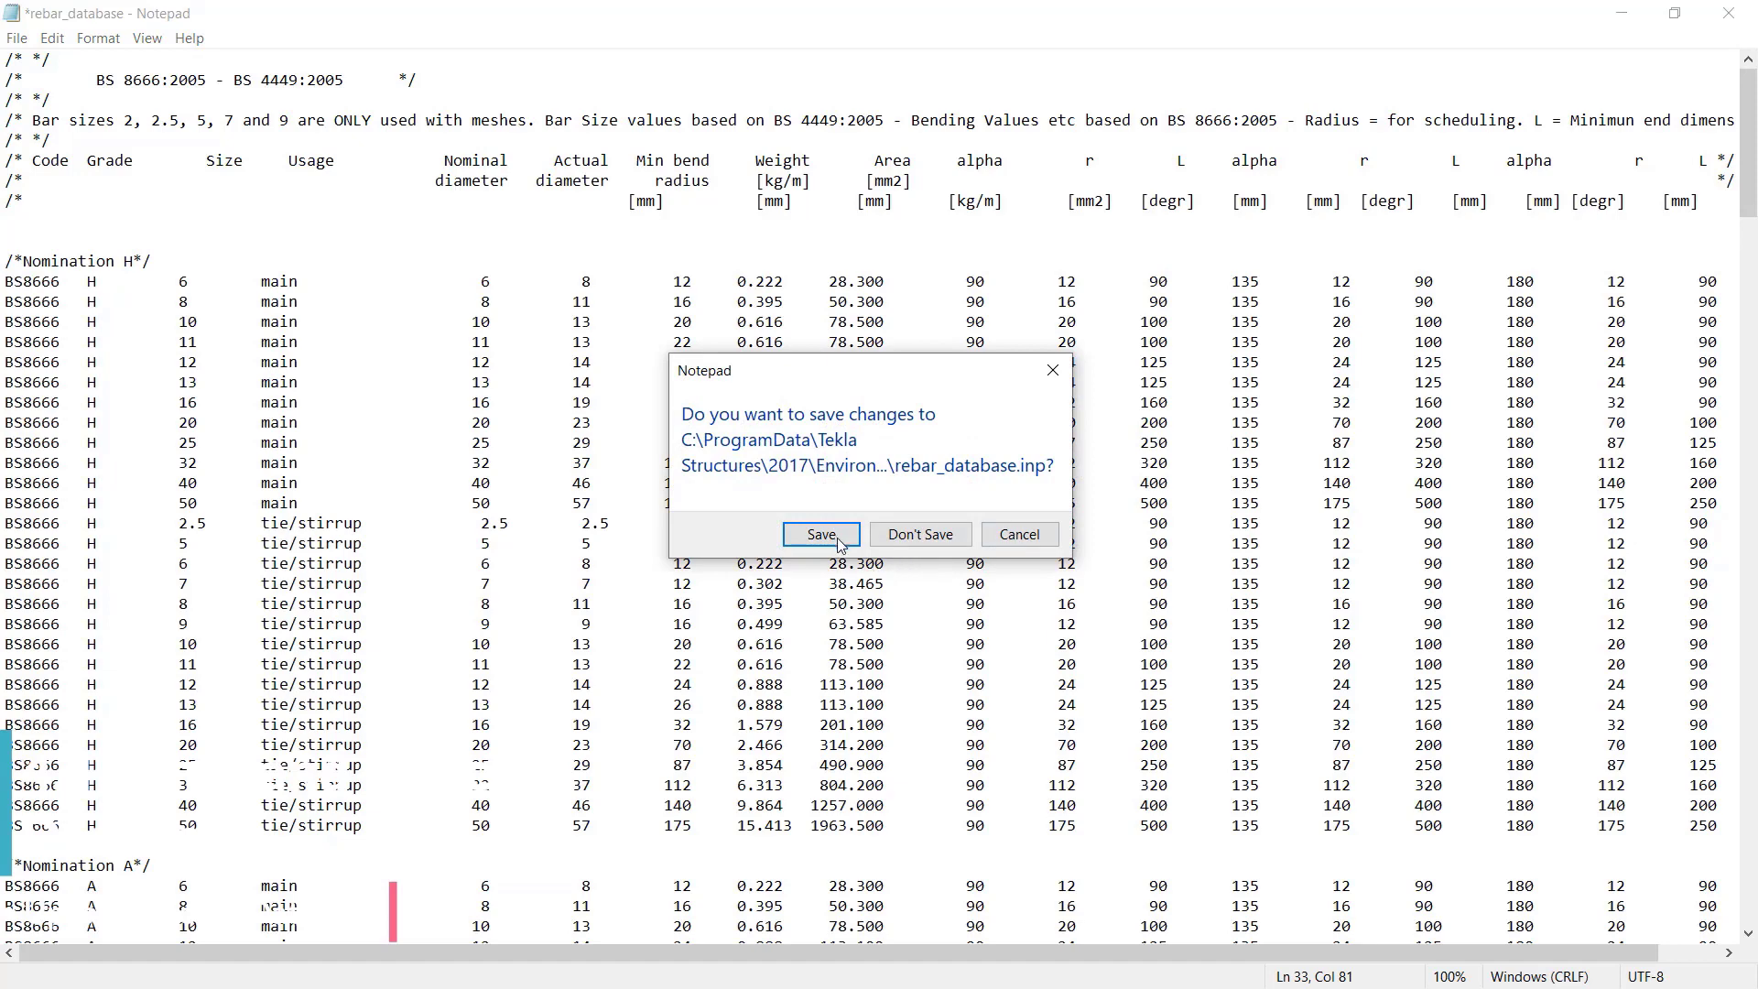
# - Save the changes to rebar_database.inp while closing it, and close the profil folder window
pyautogui.click(820, 539)
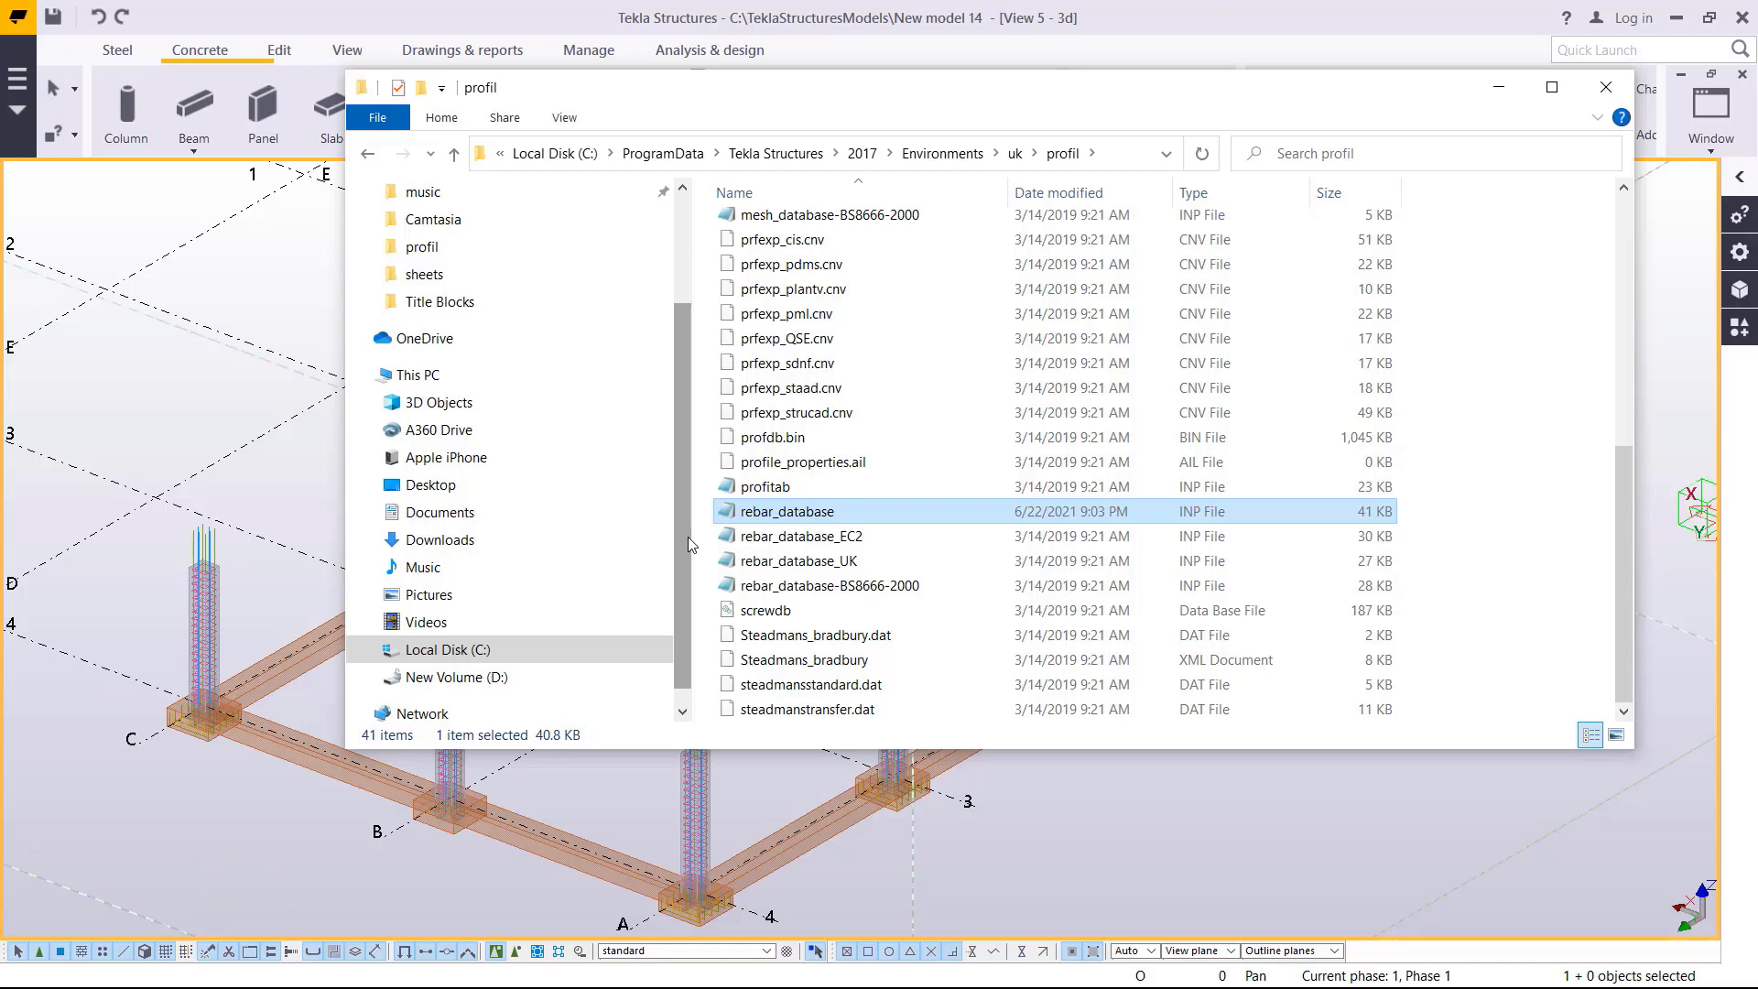
pyautogui.click(1606, 88)
# - Redraw the 3D view and look for size 13 among the grade H sizes in the reinforcing bar selection
pyautogui.rightClick(1220, 207)
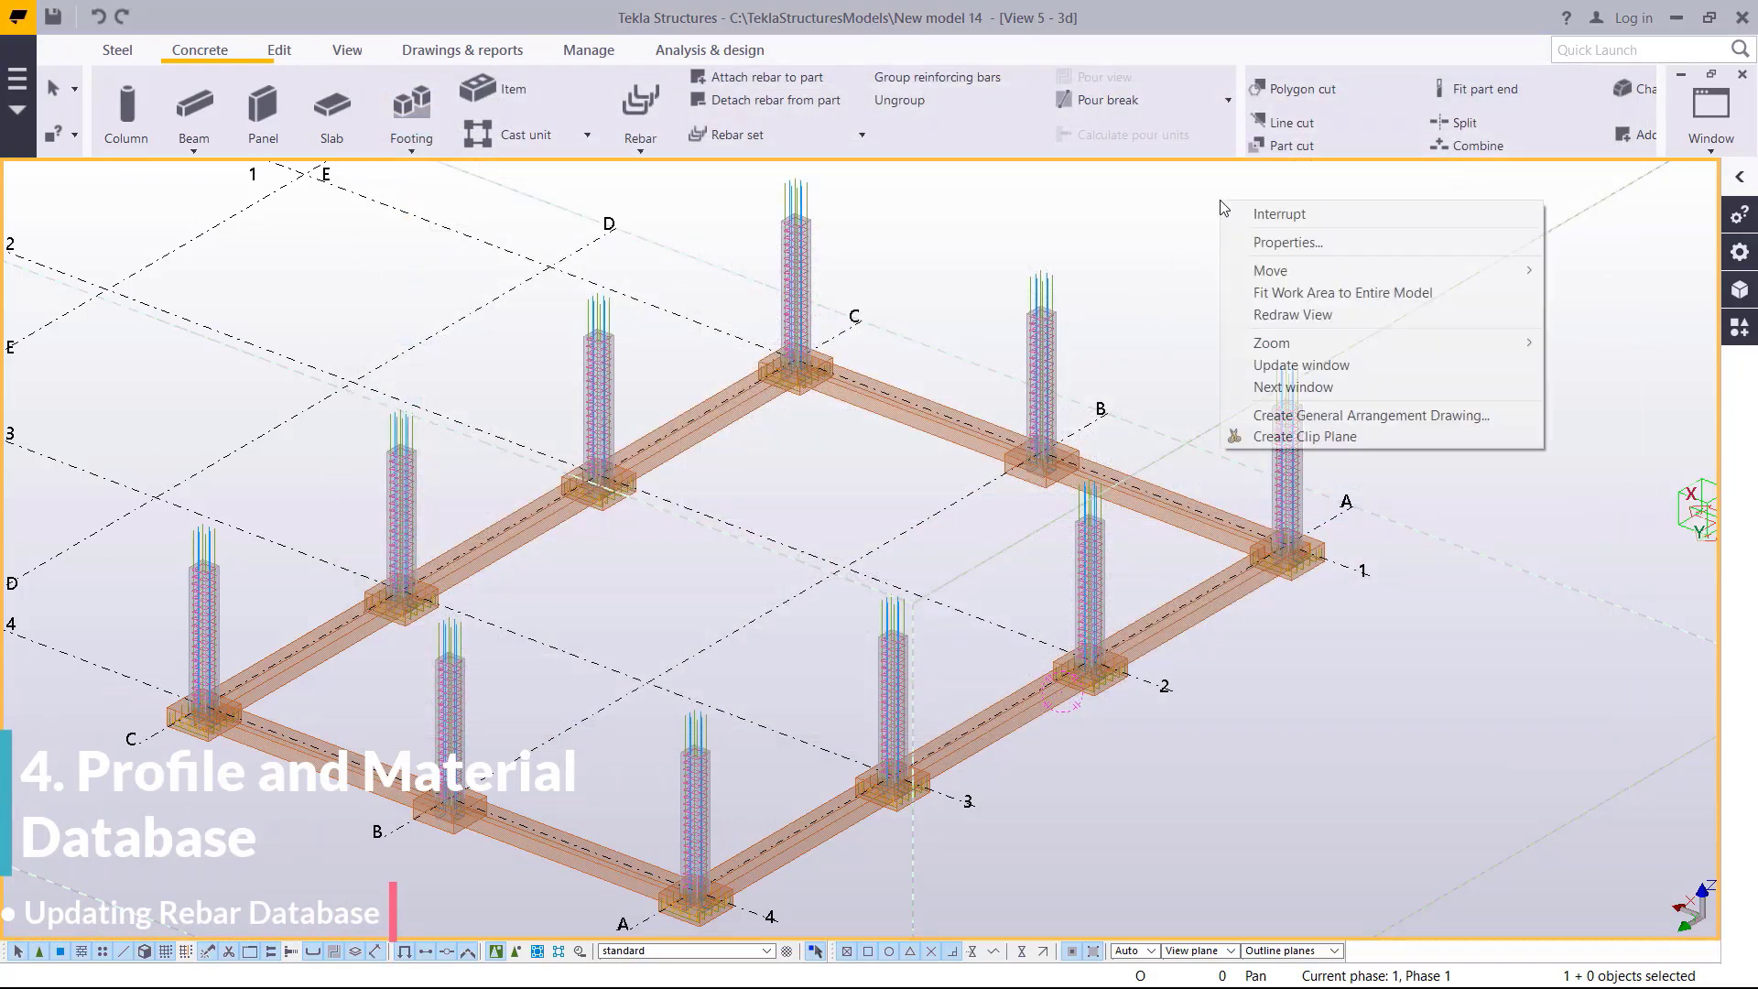
pyautogui.click(1300, 314)
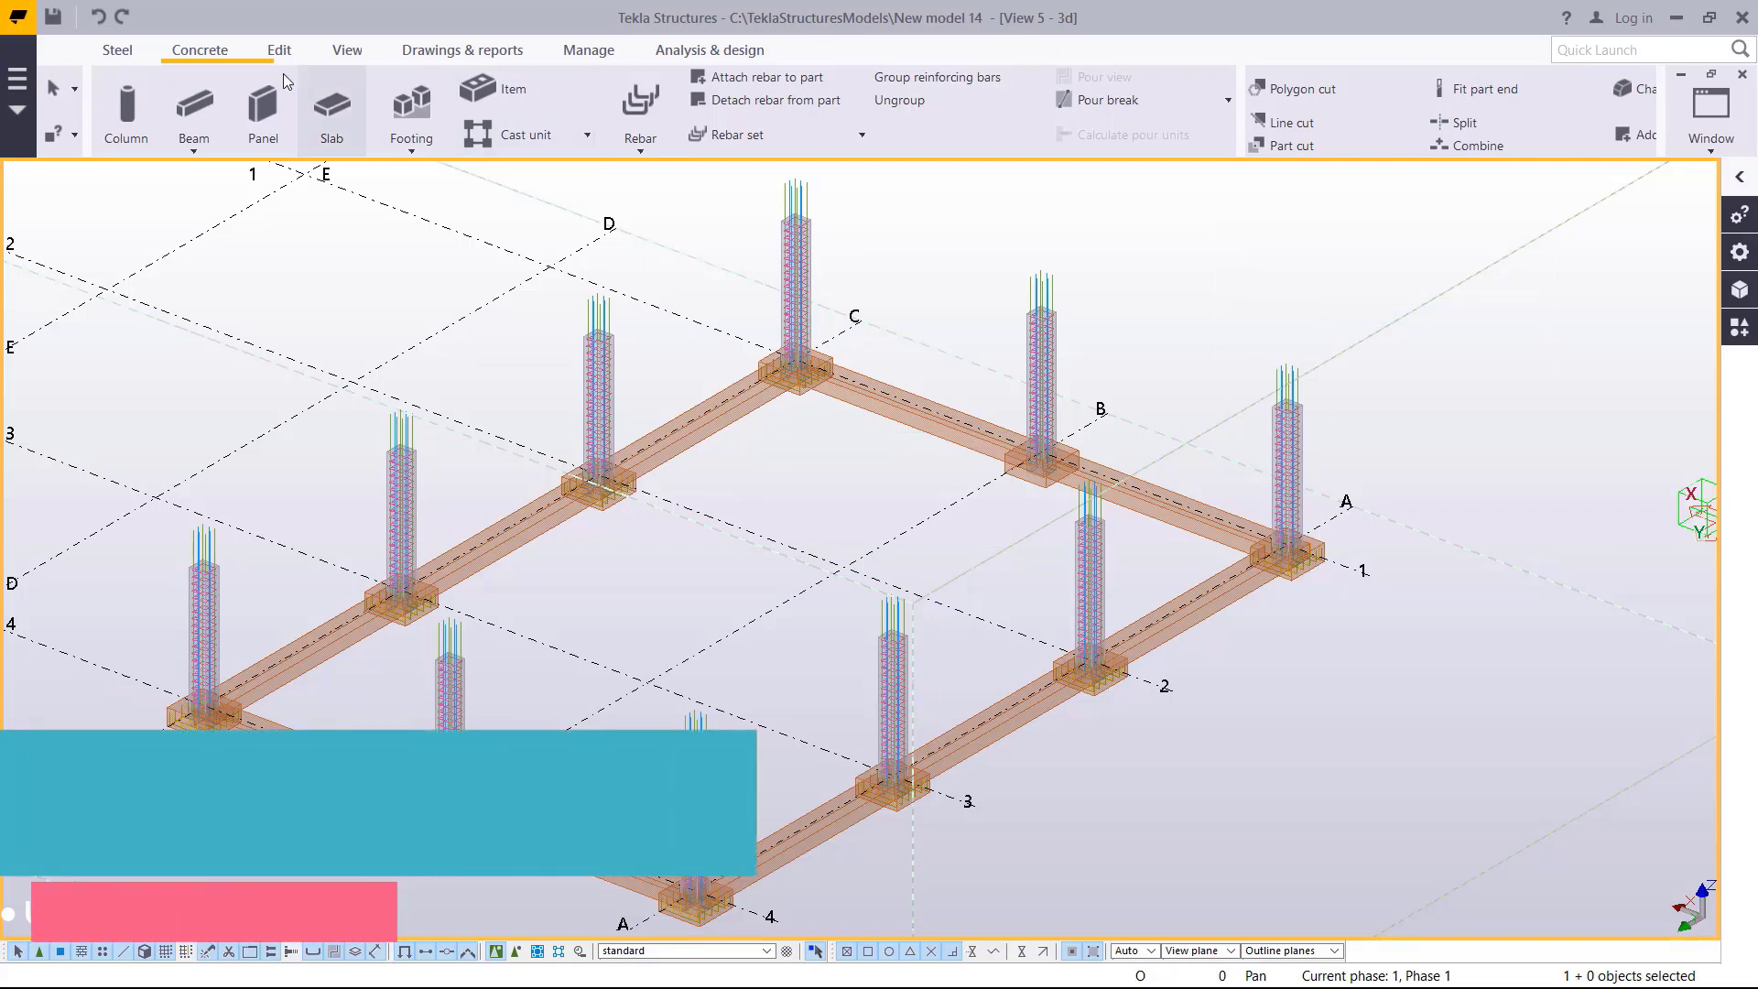
pyautogui.click(640, 101)
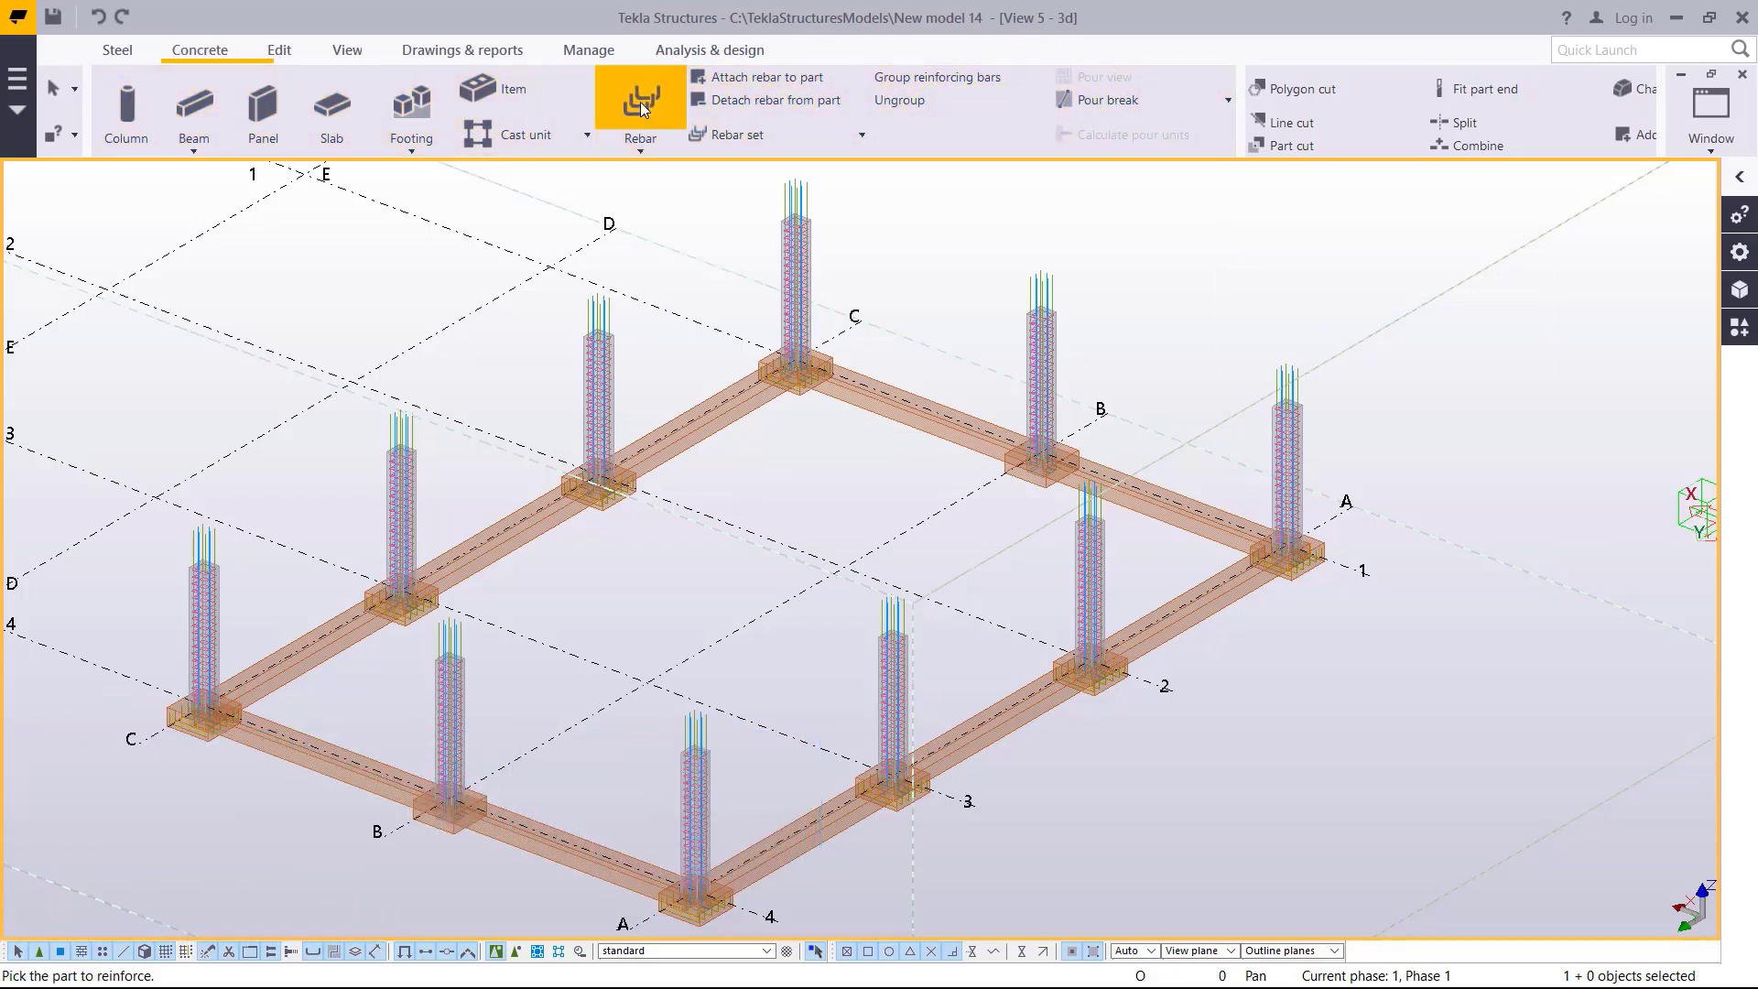
pyautogui.click(640, 102)
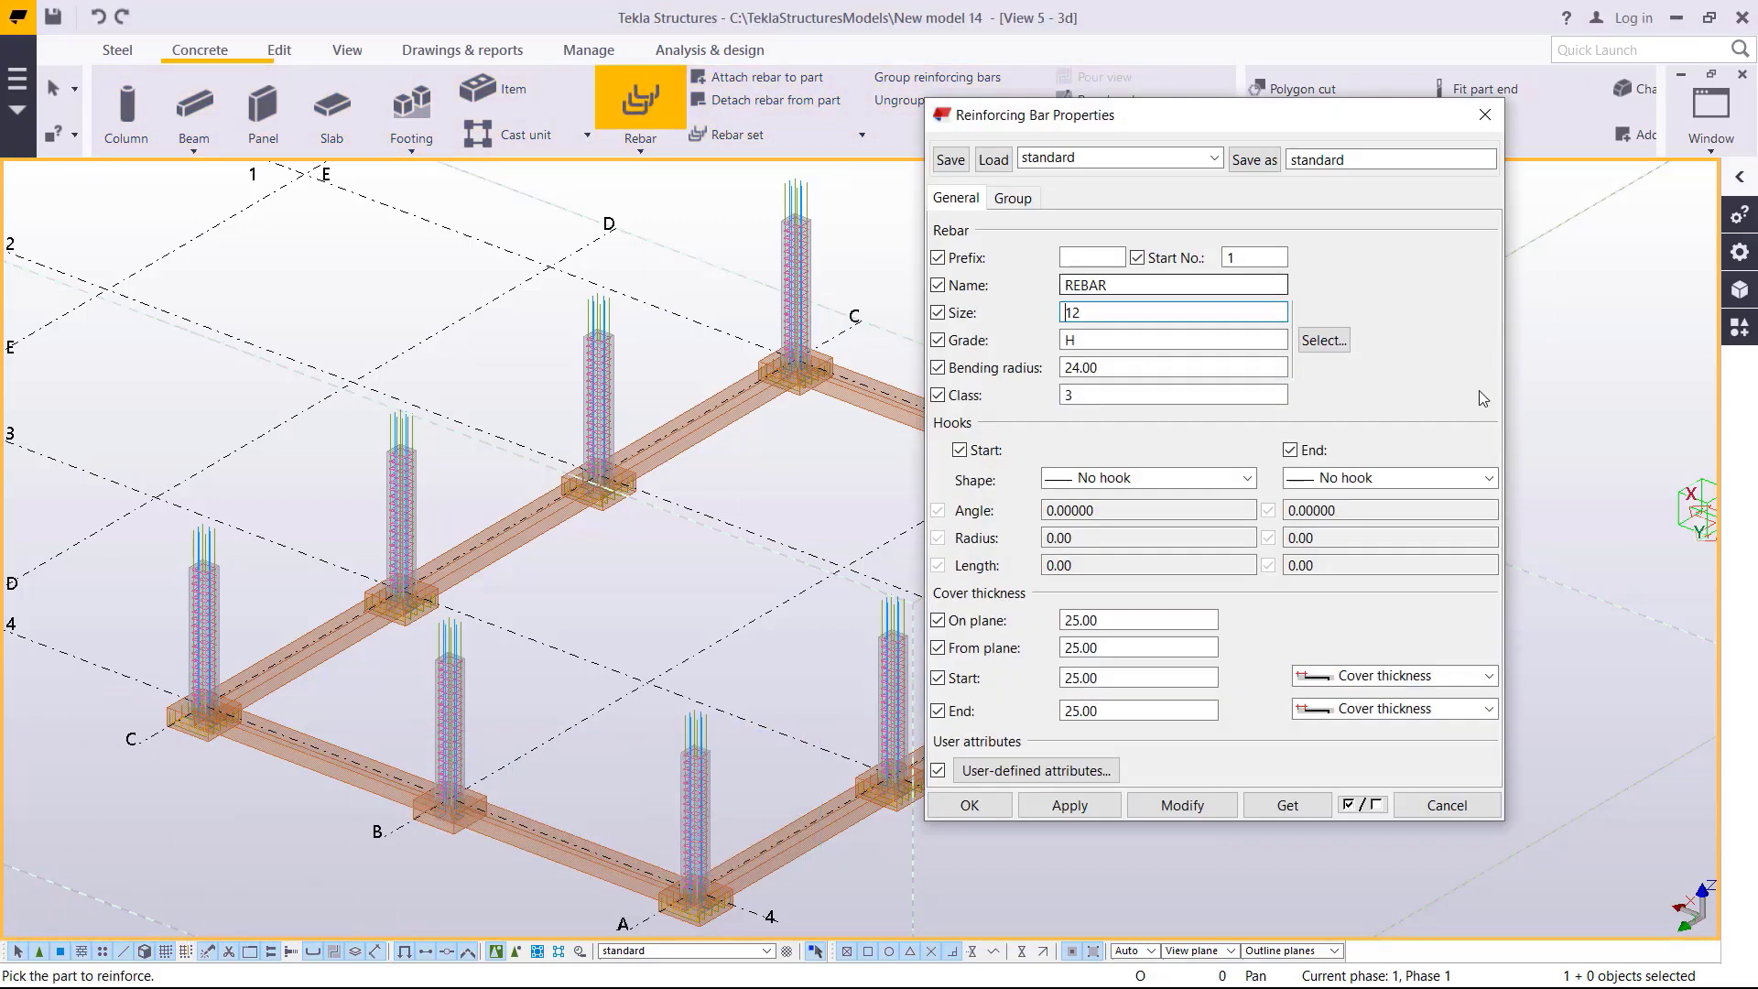
pyautogui.click(1320, 341)
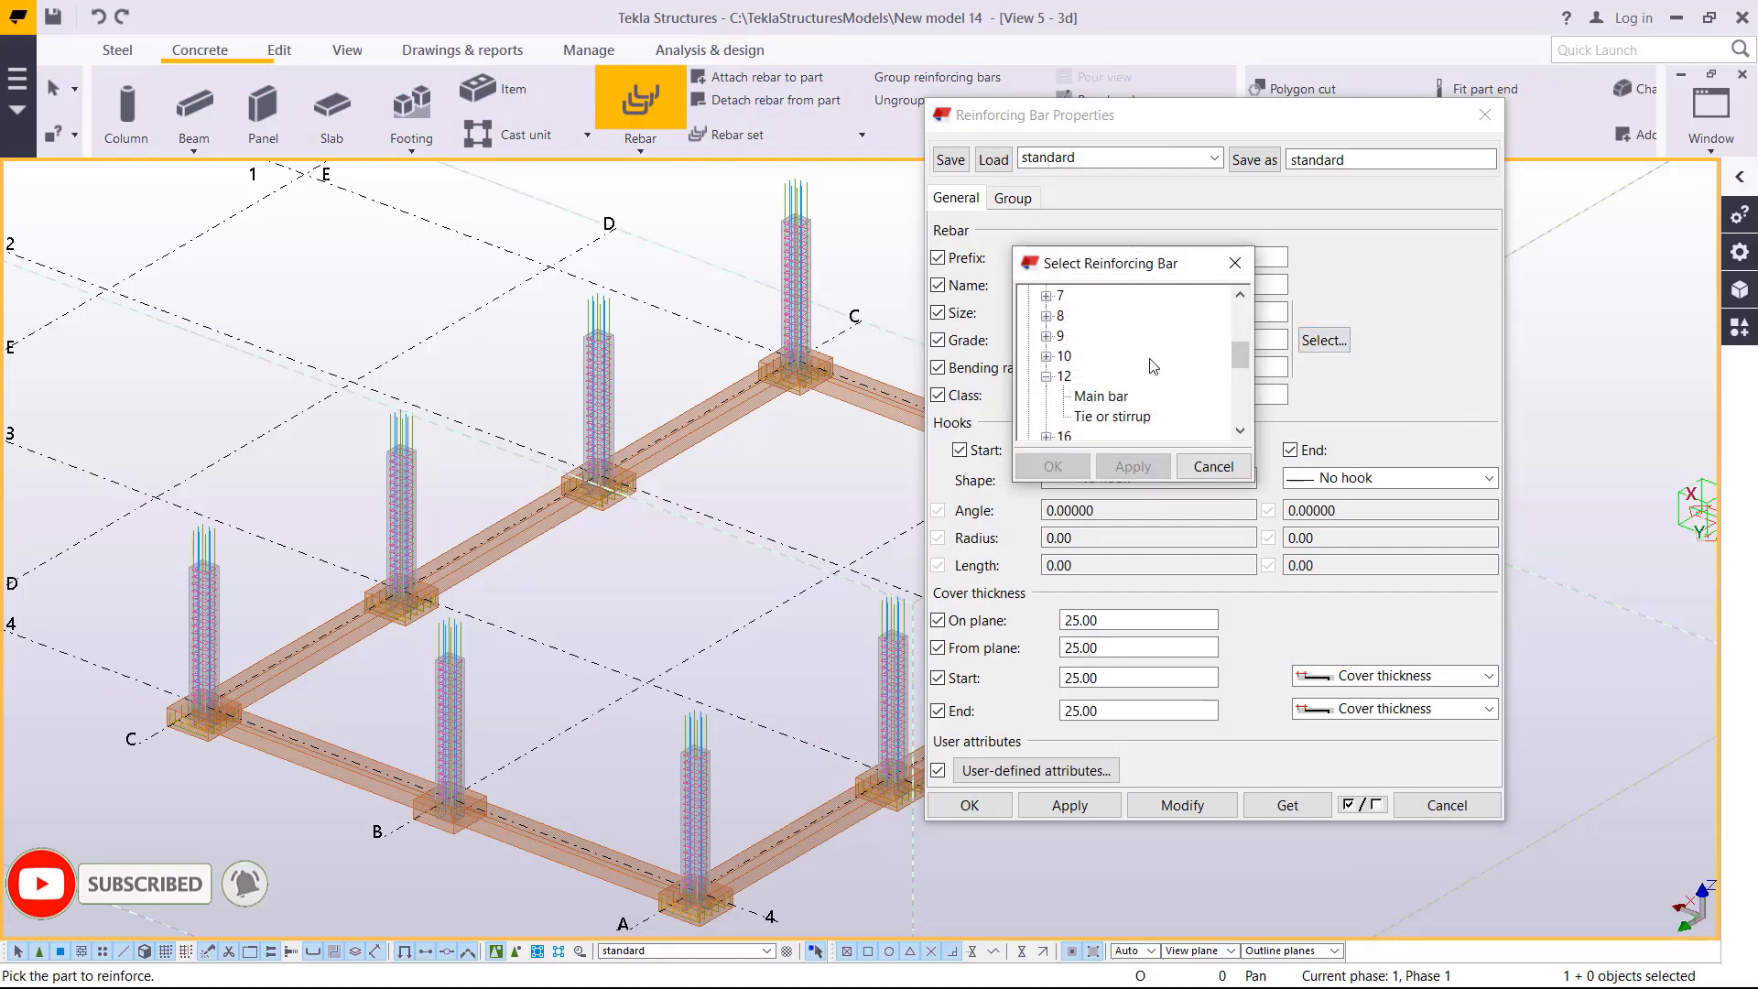
pyautogui.scroll(-1, 1110, 363)
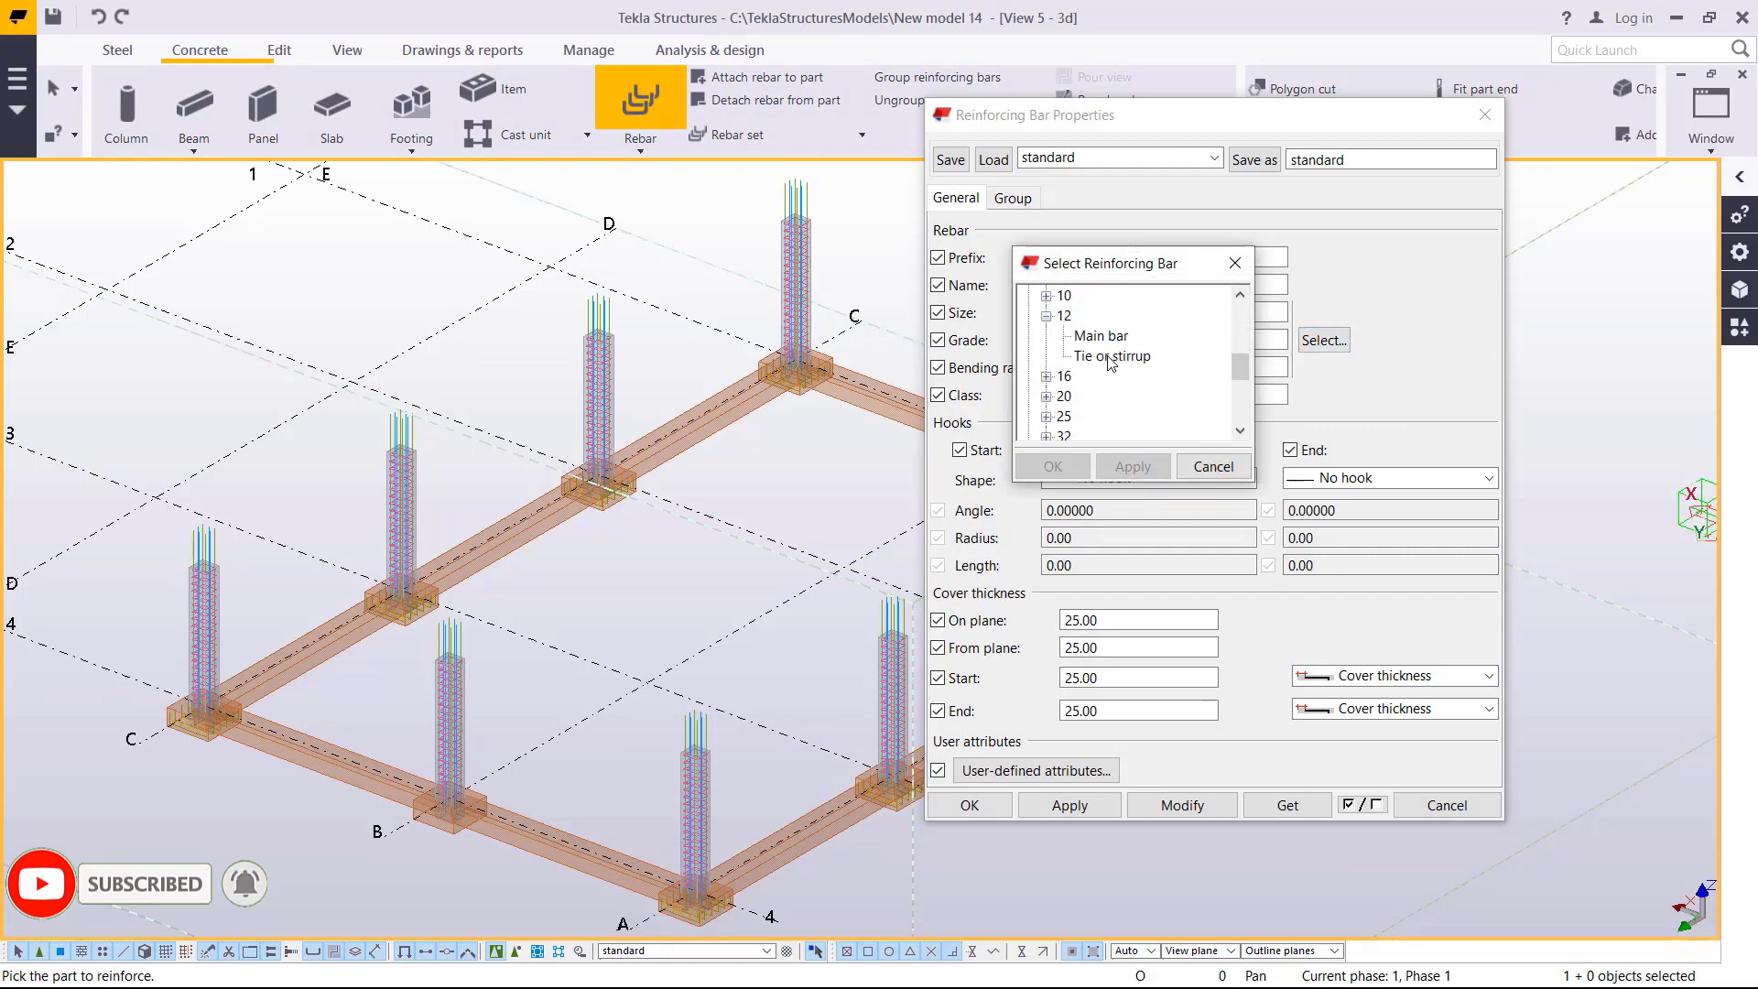
pyautogui.scroll(-1, 1110, 362)
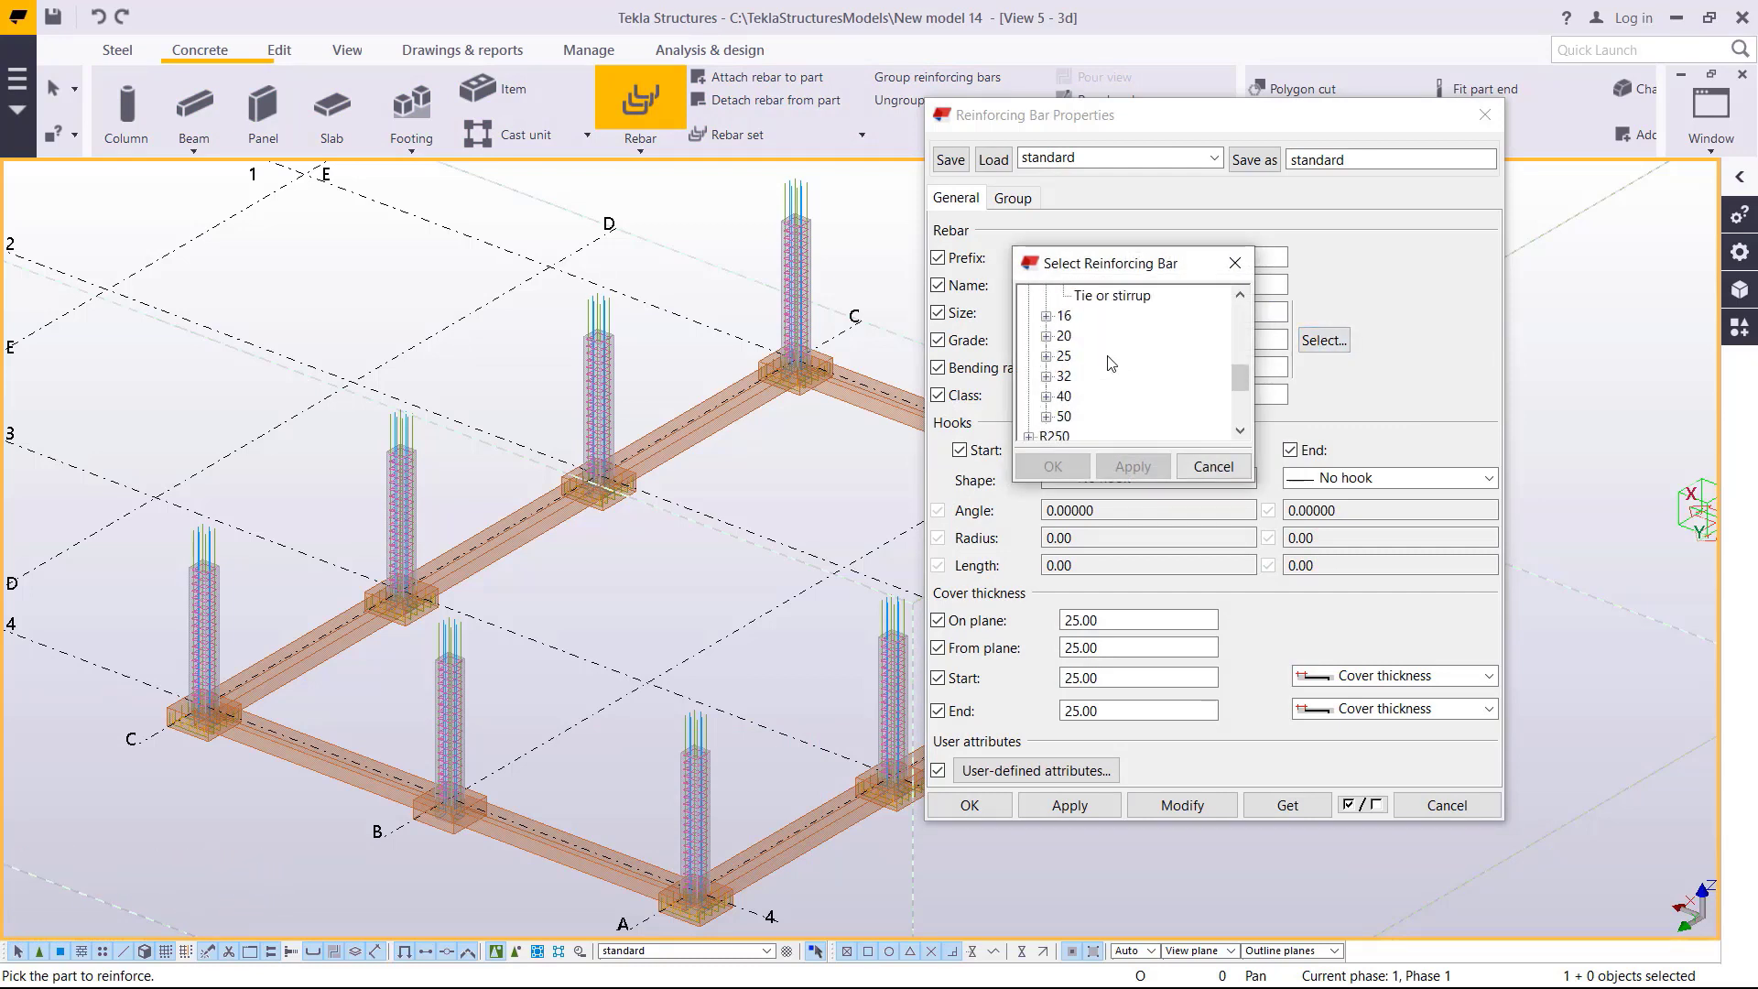
pyautogui.scroll(-1, 1111, 362)
pyautogui.scroll(6, 1104, 362)
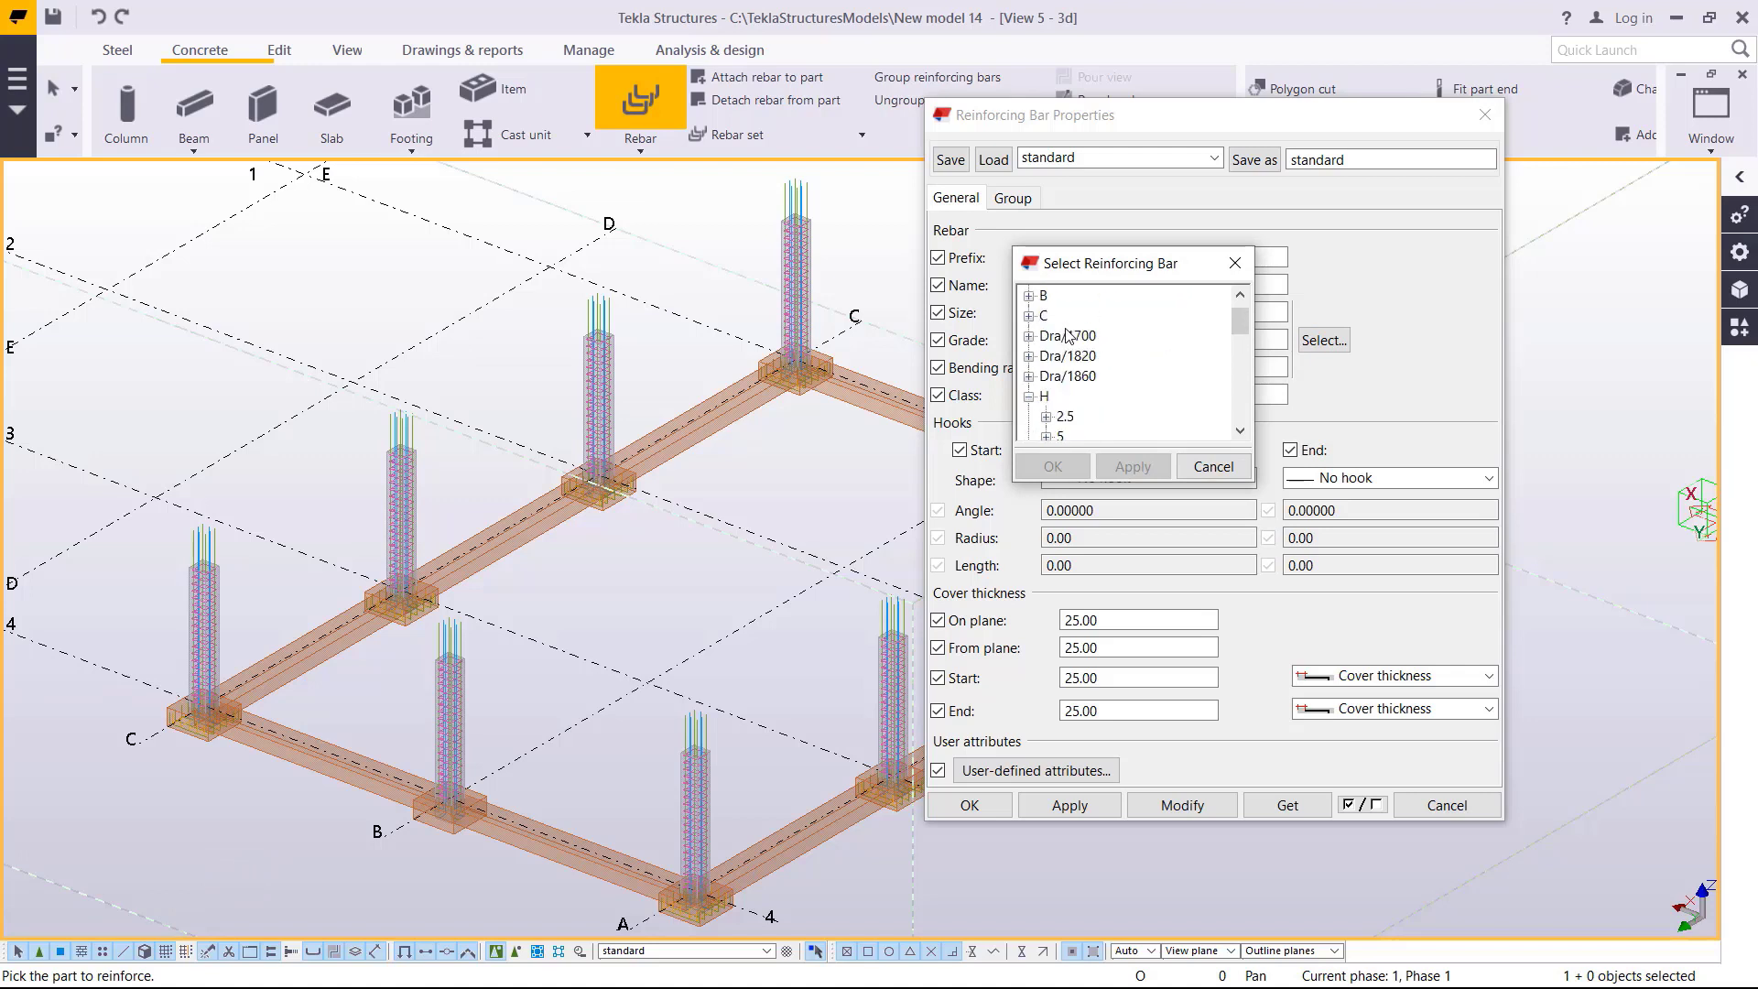
pyautogui.scroll(-1, 1087, 376)
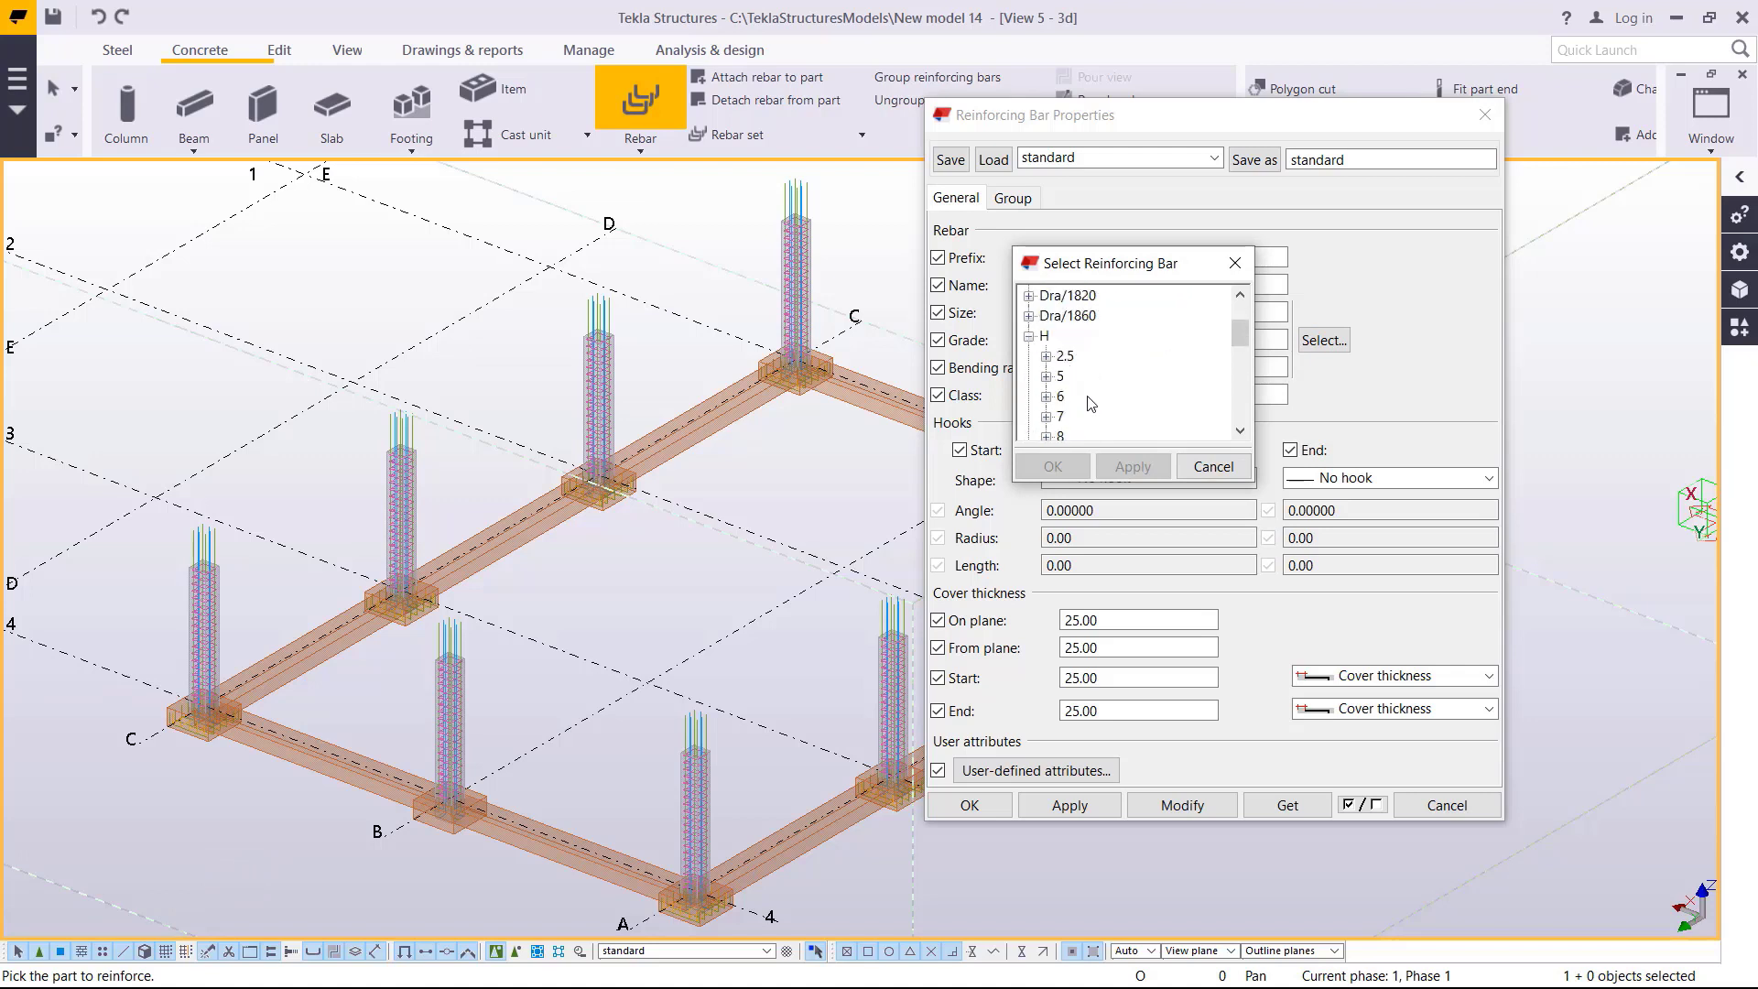
pyautogui.scroll(-1, 1090, 405)
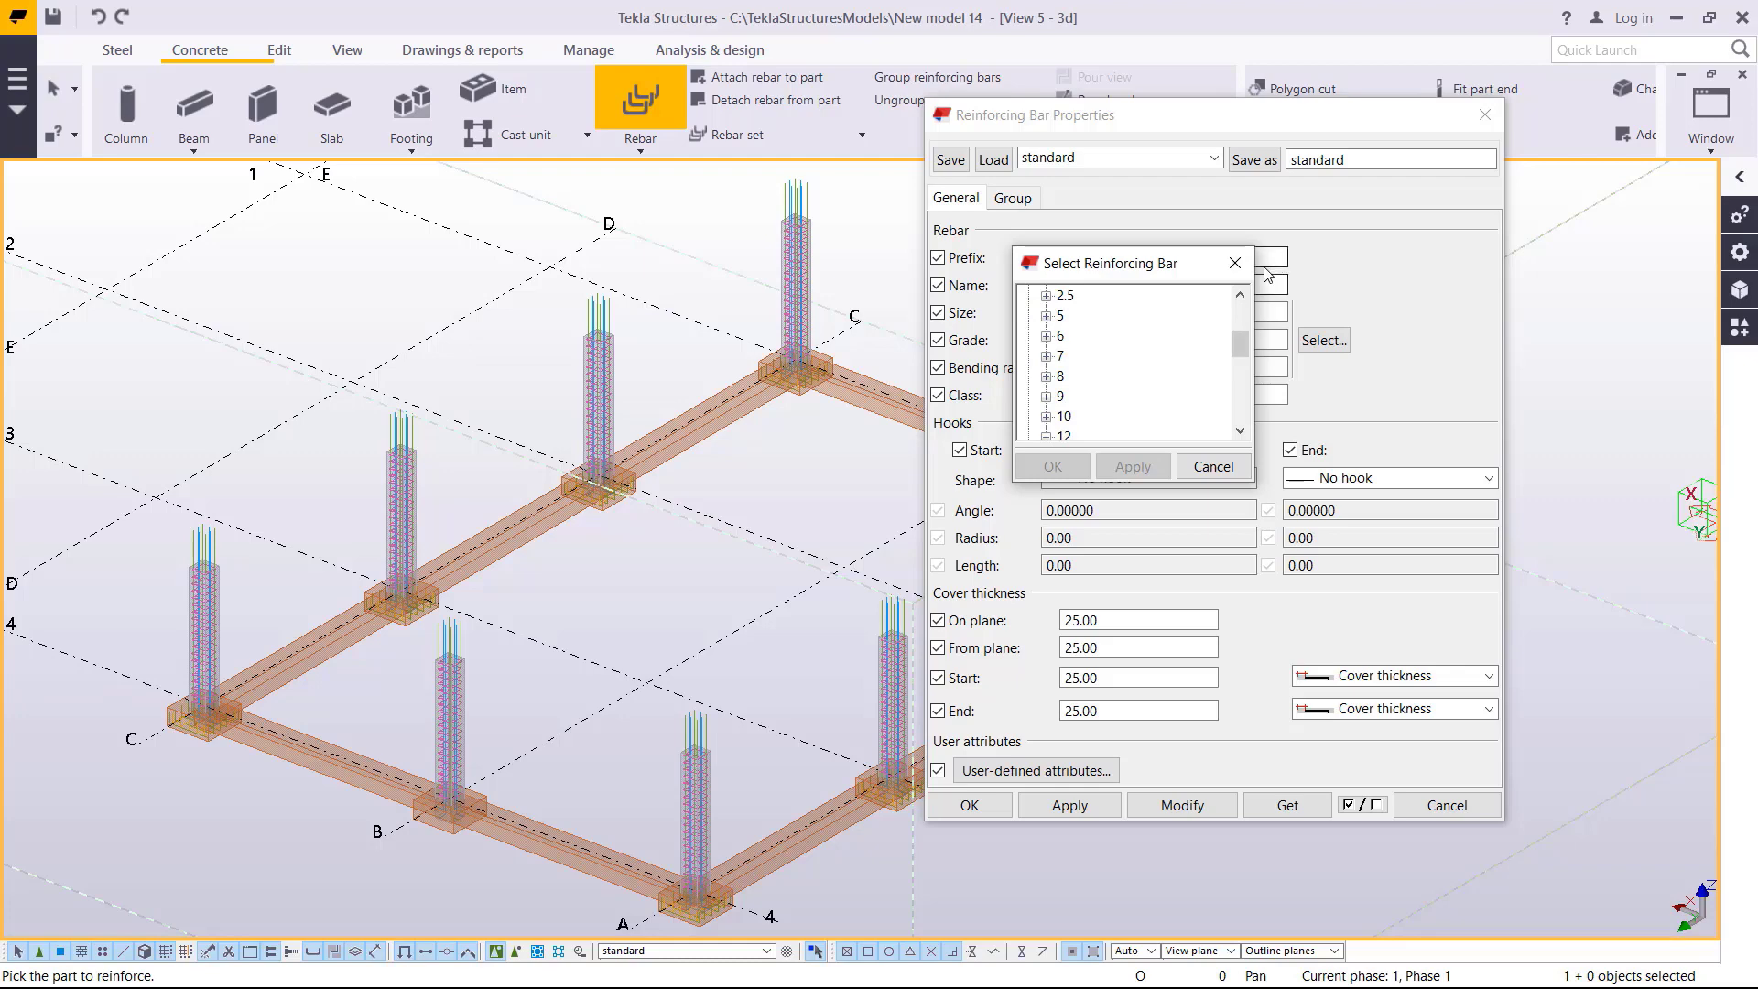
pyautogui.click(1236, 262)
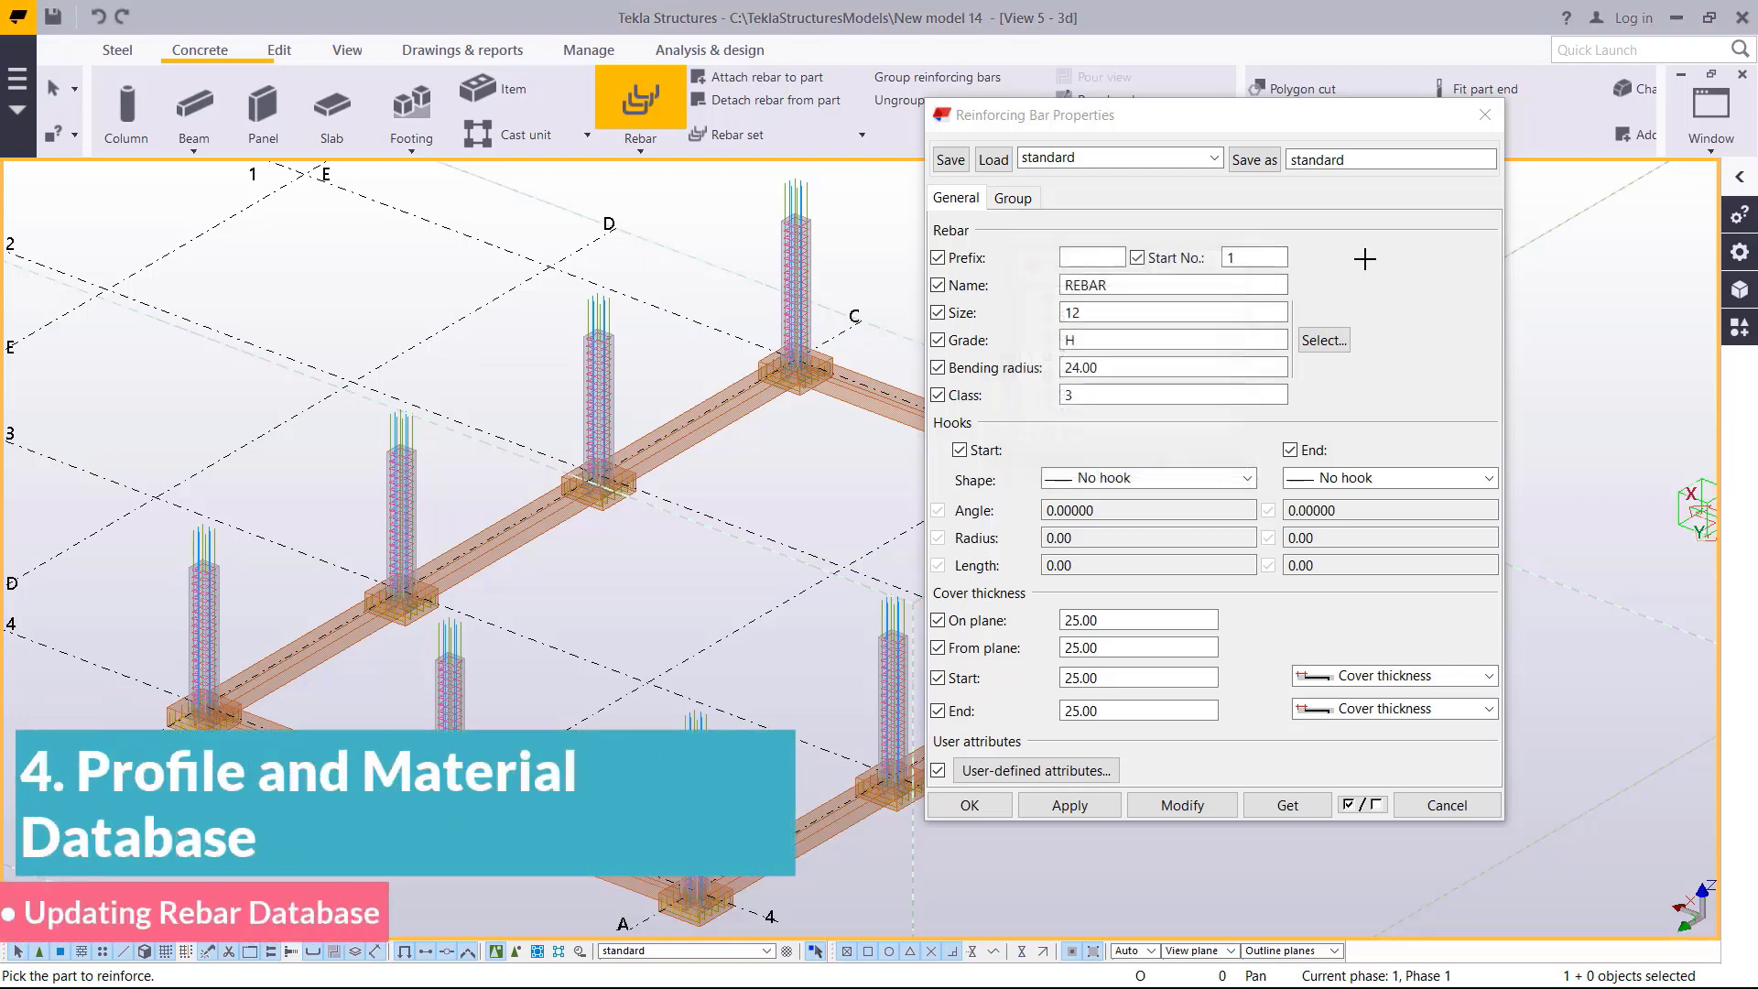
pyautogui.click(1487, 115)
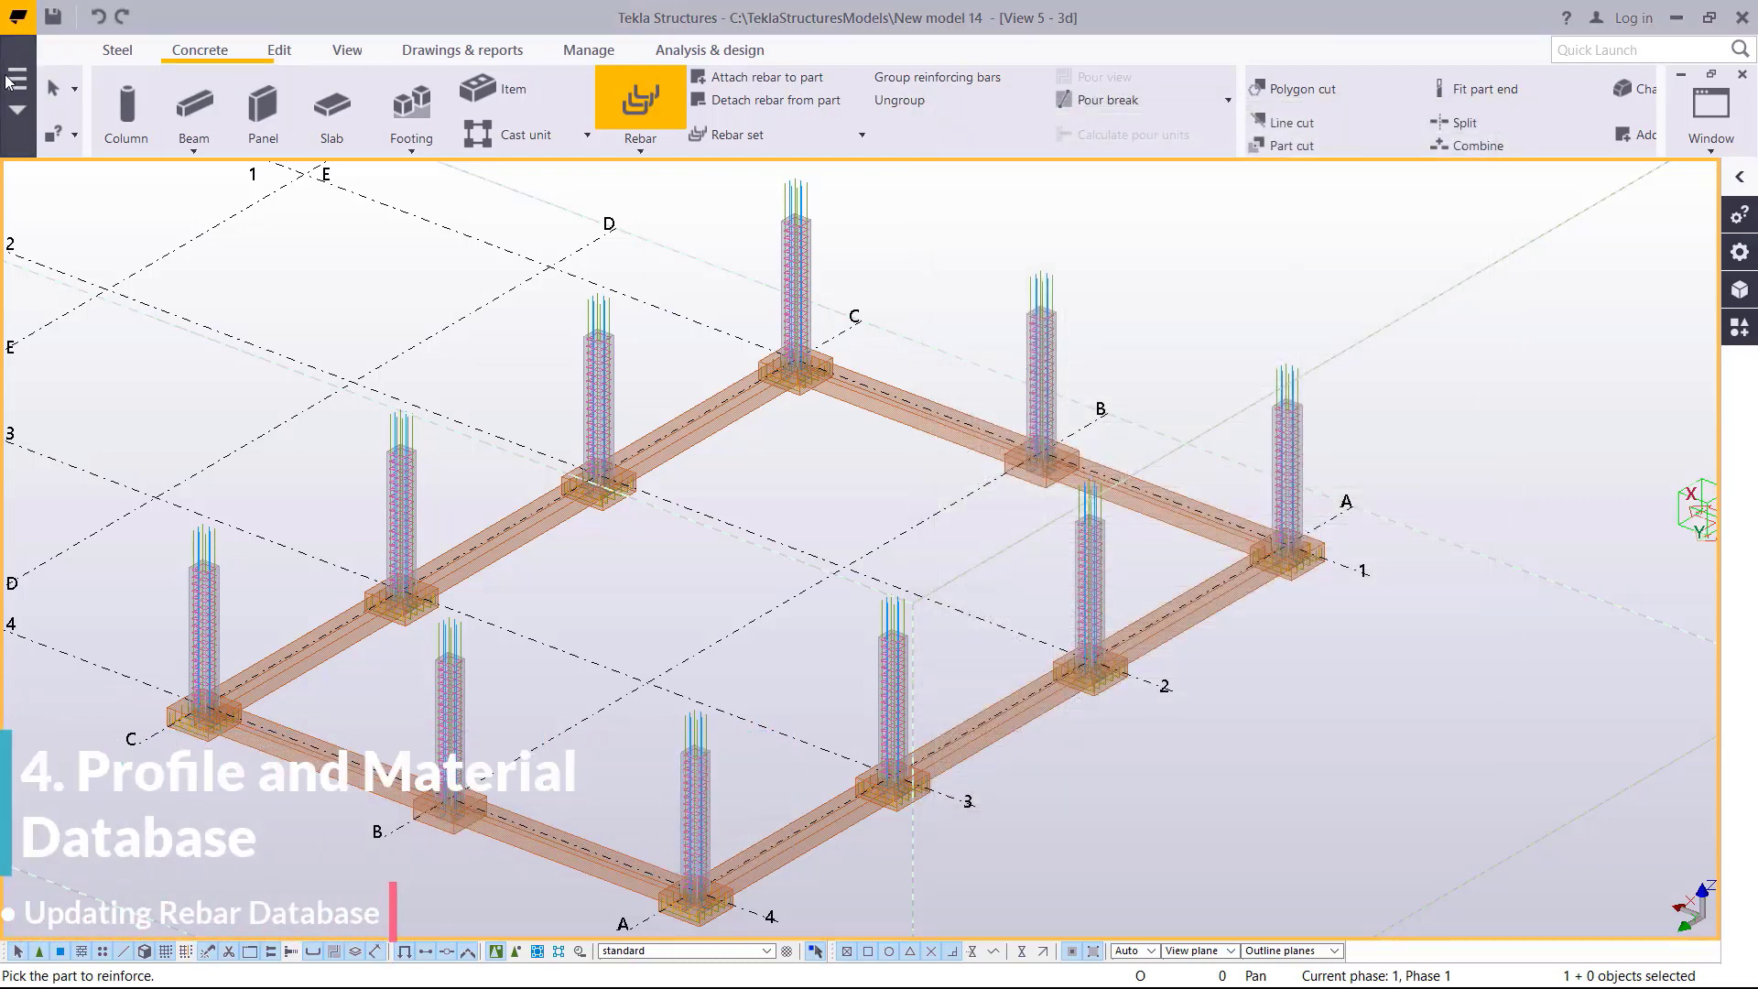
# - Exit Tekla Structures, saving the model
pyautogui.click(17, 16)
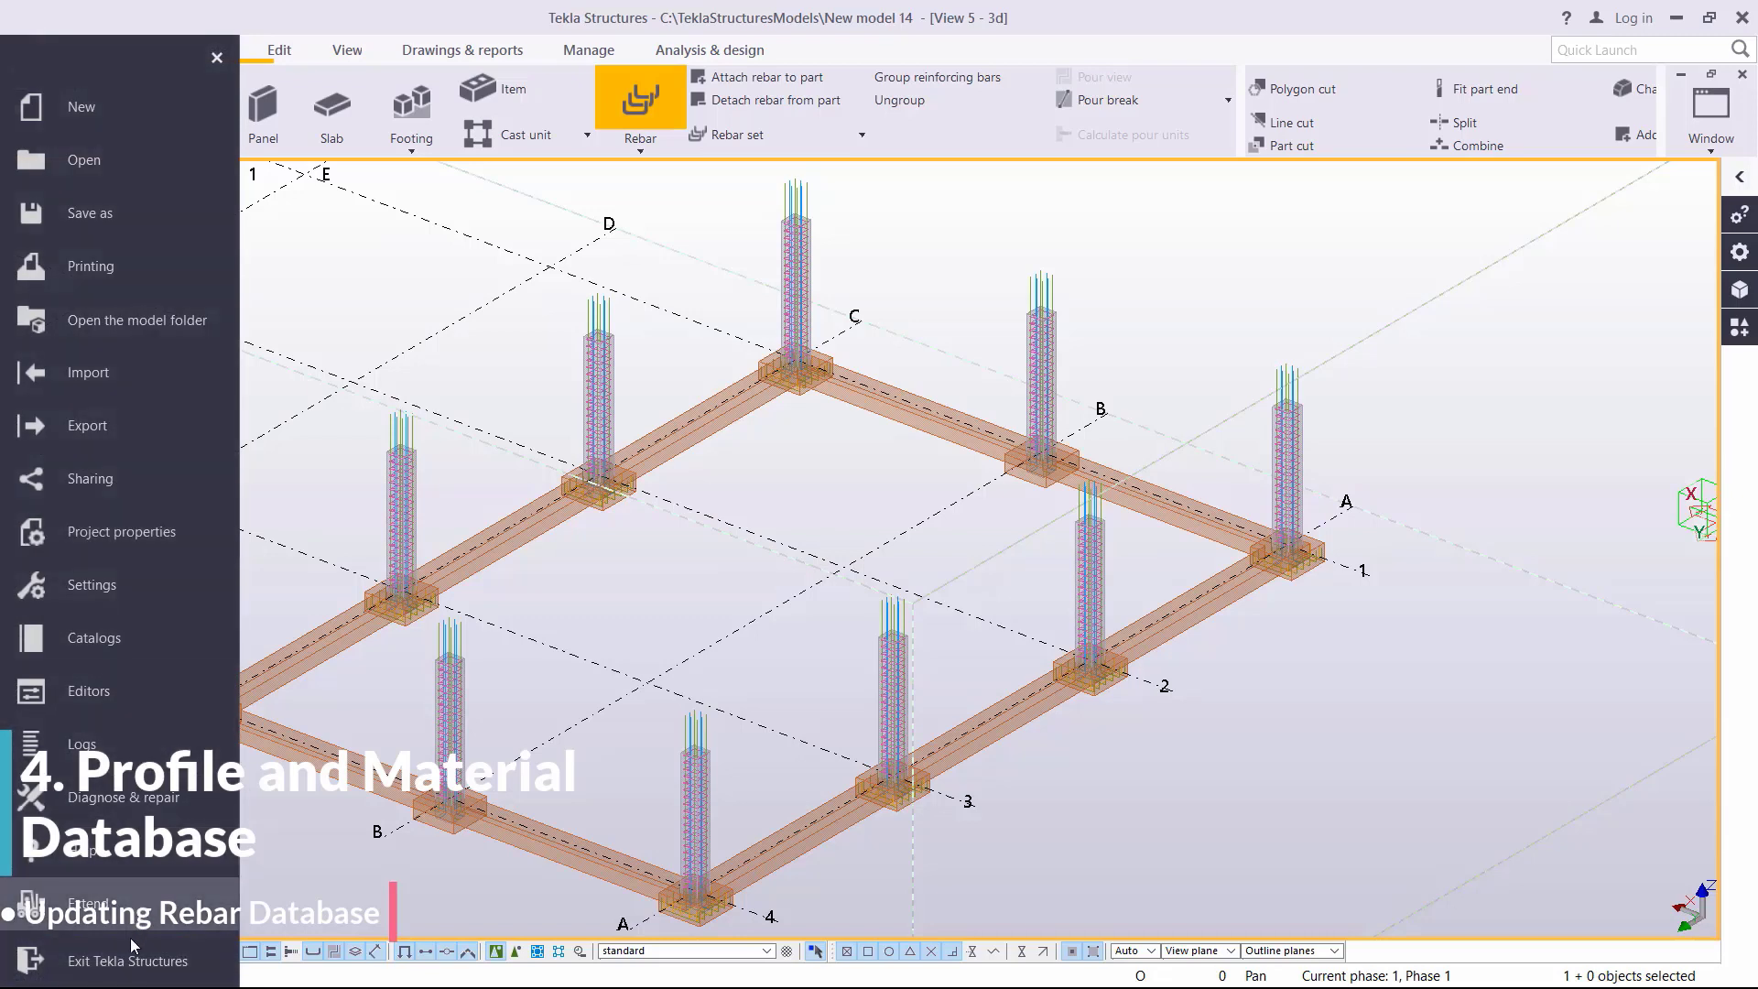
pyautogui.click(129, 963)
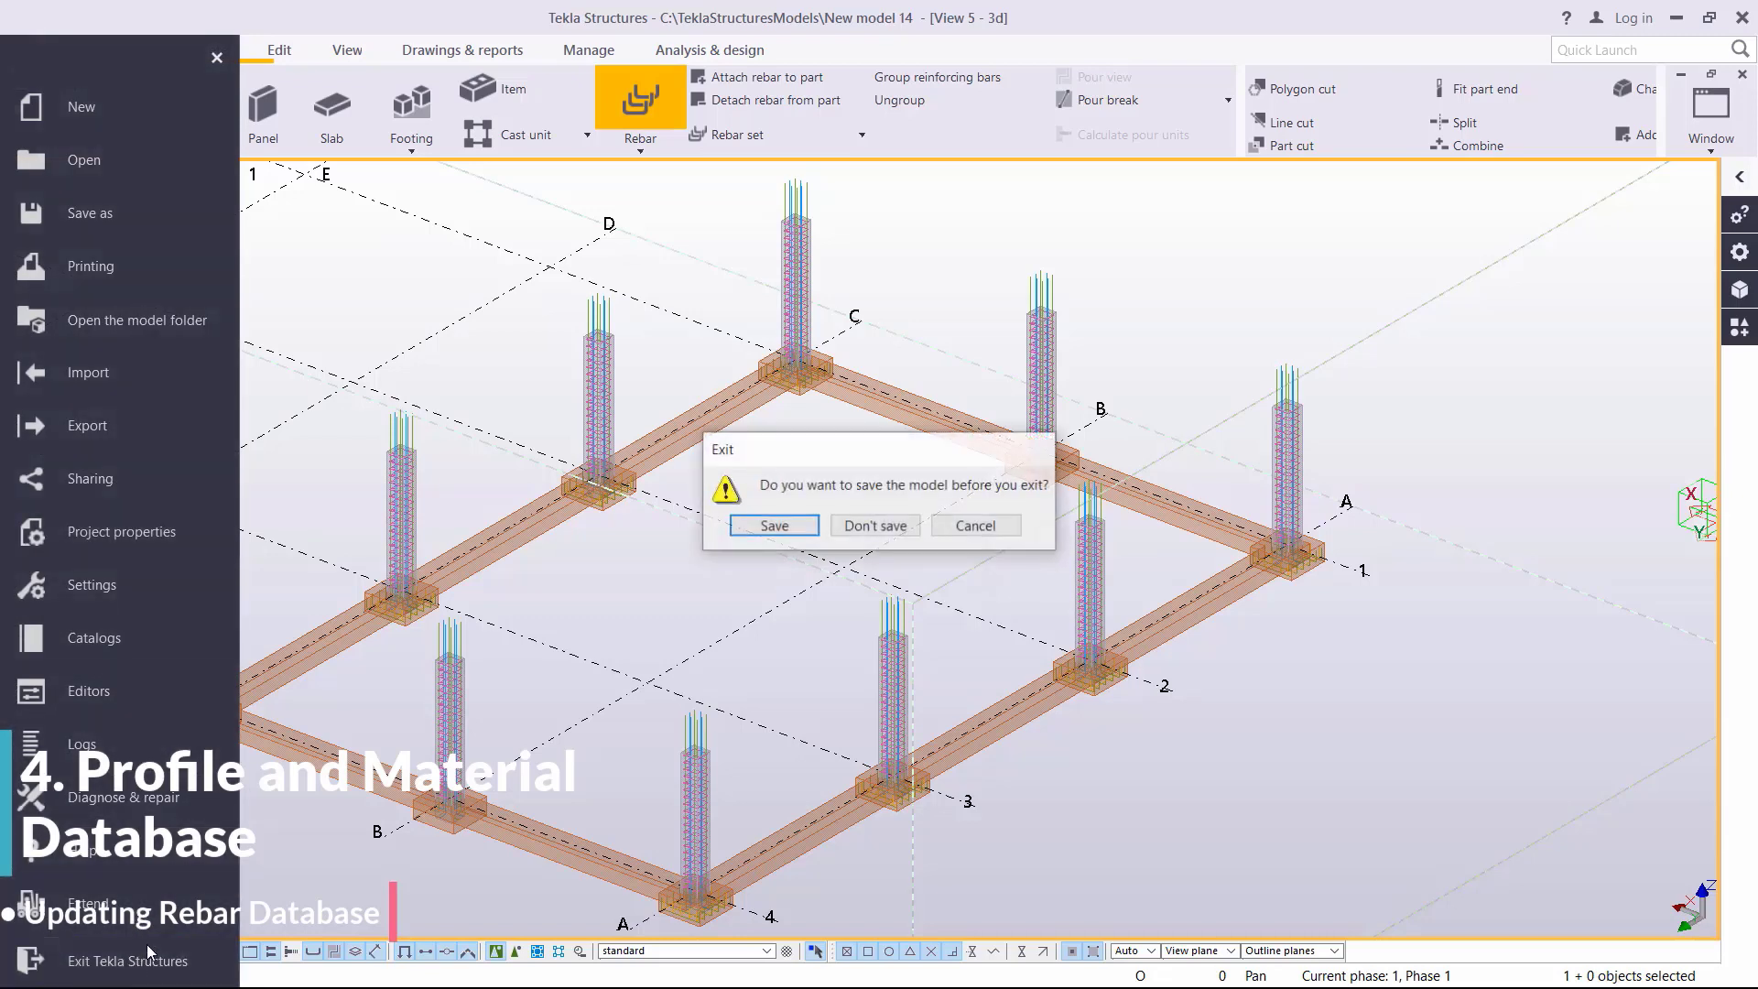
pyautogui.click(773, 526)
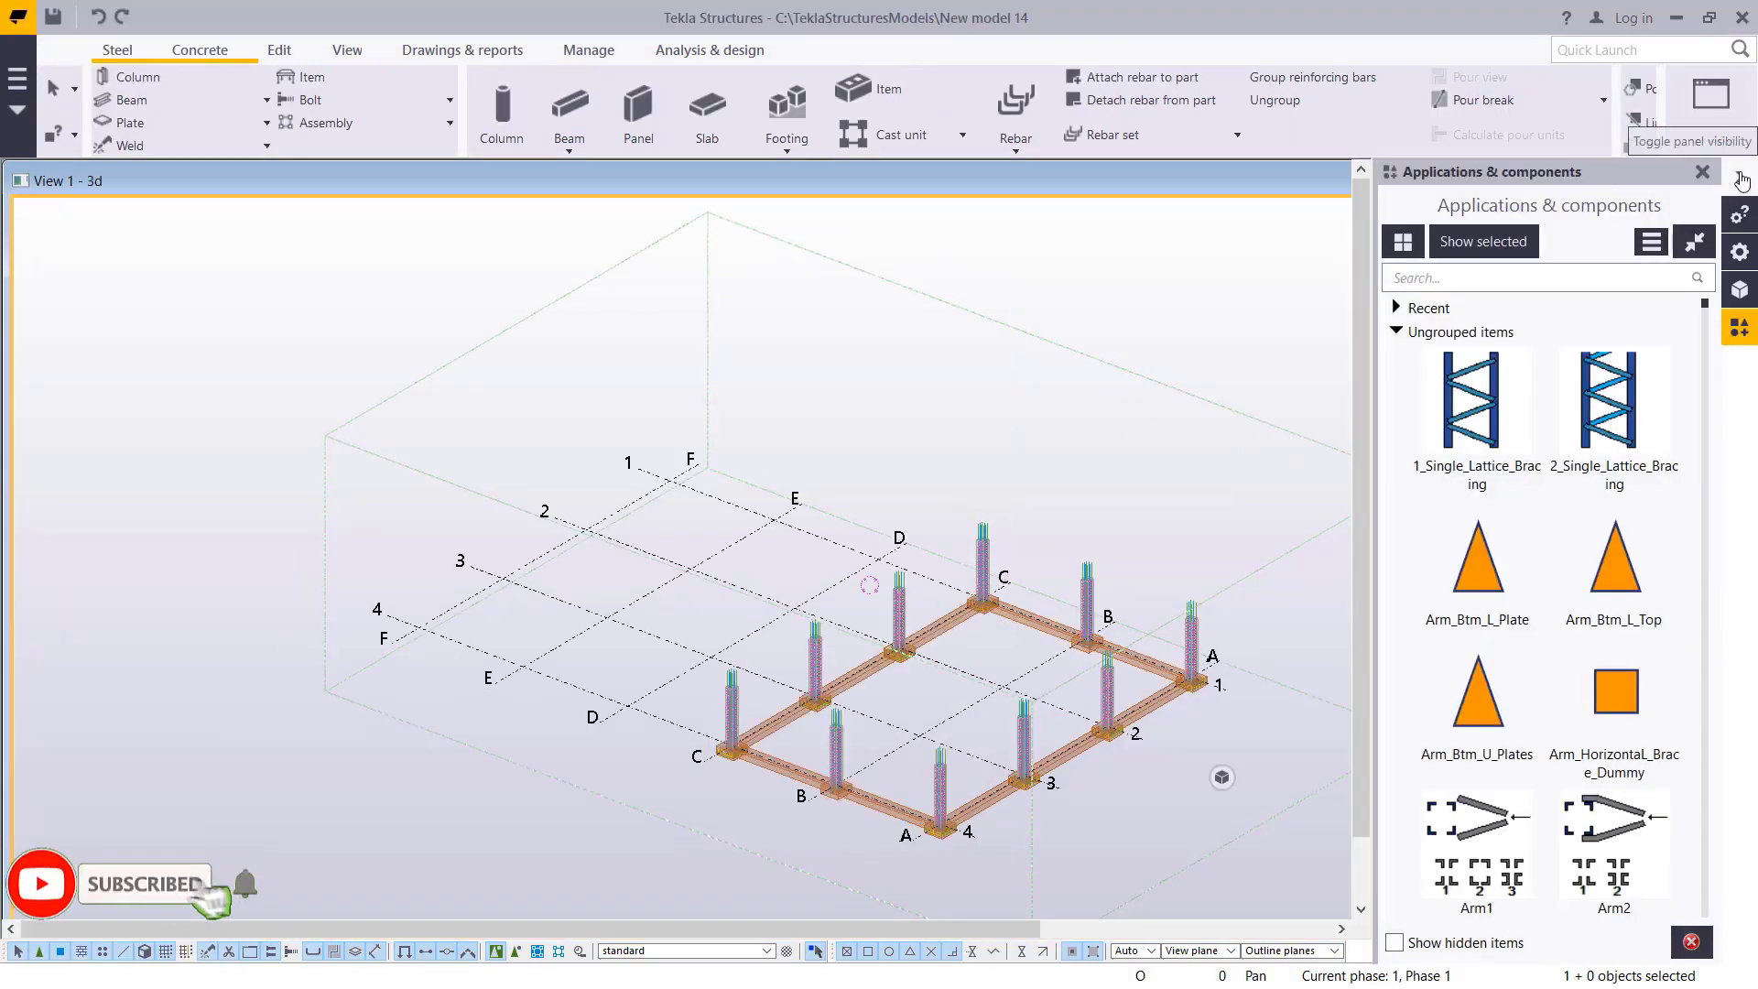
# - Hide the Applications & components side panel and maximize the View 1 - 3d window in the reopened model
pyautogui.click(1741, 180)
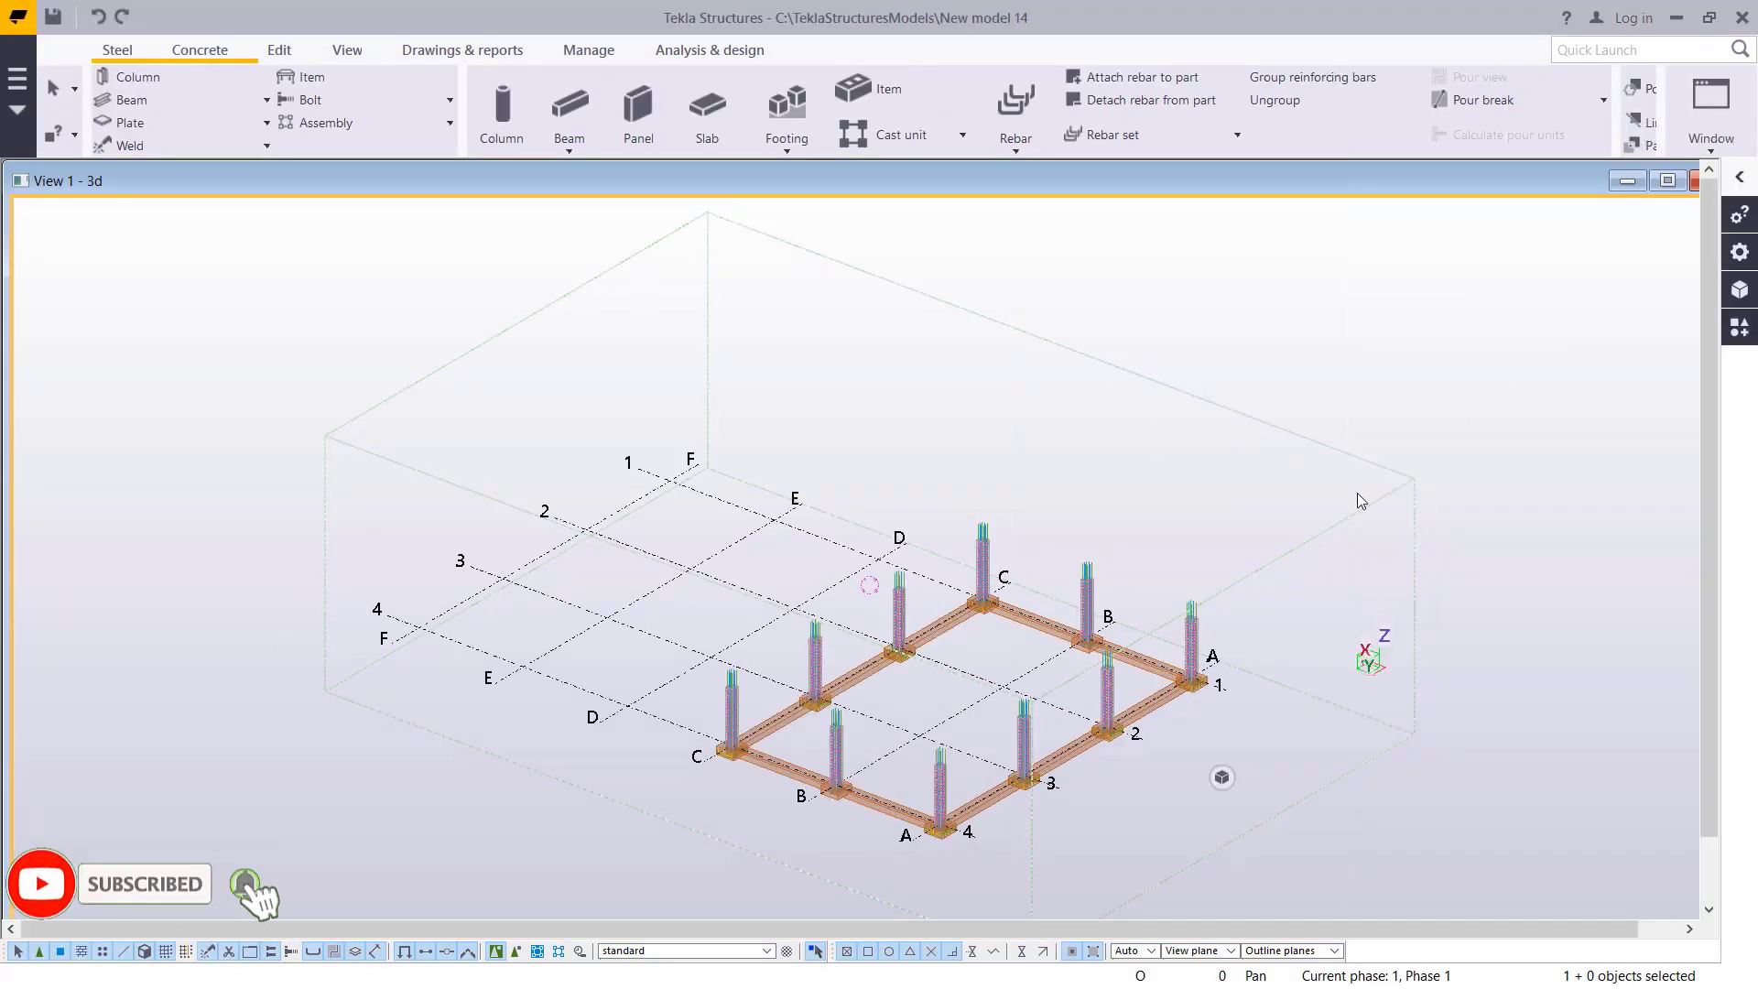
pyautogui.scroll(5, 1117, 706)
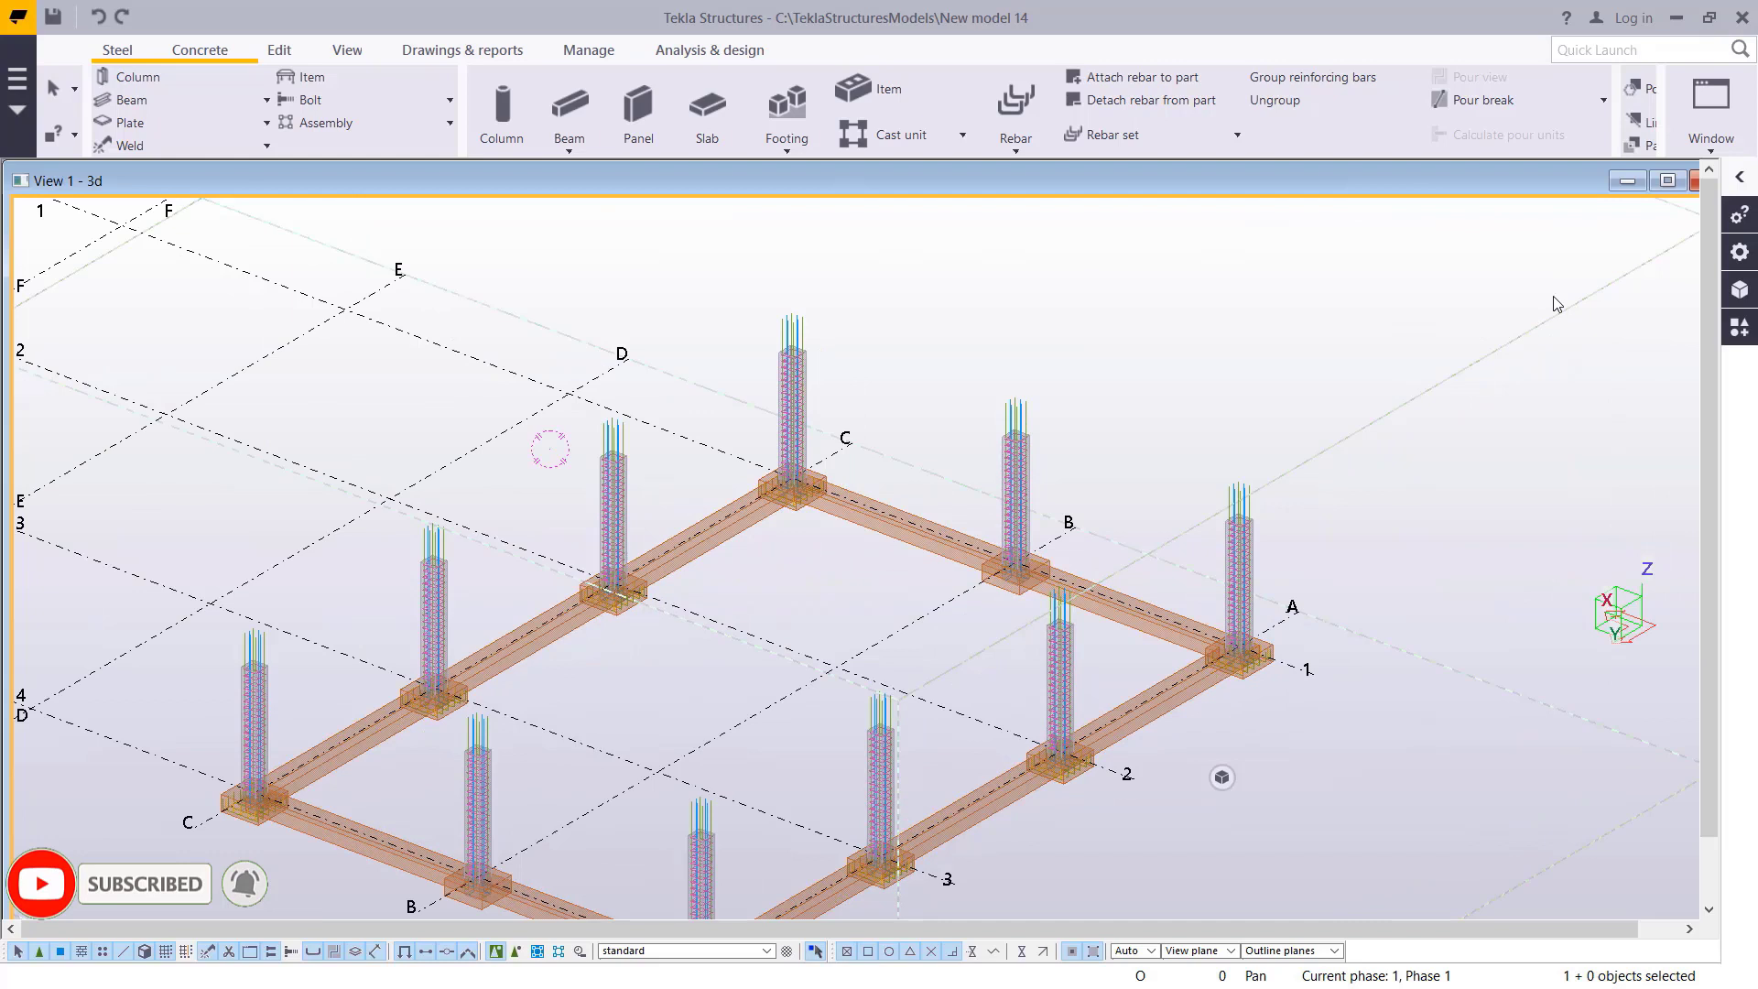
pyautogui.click(1667, 180)
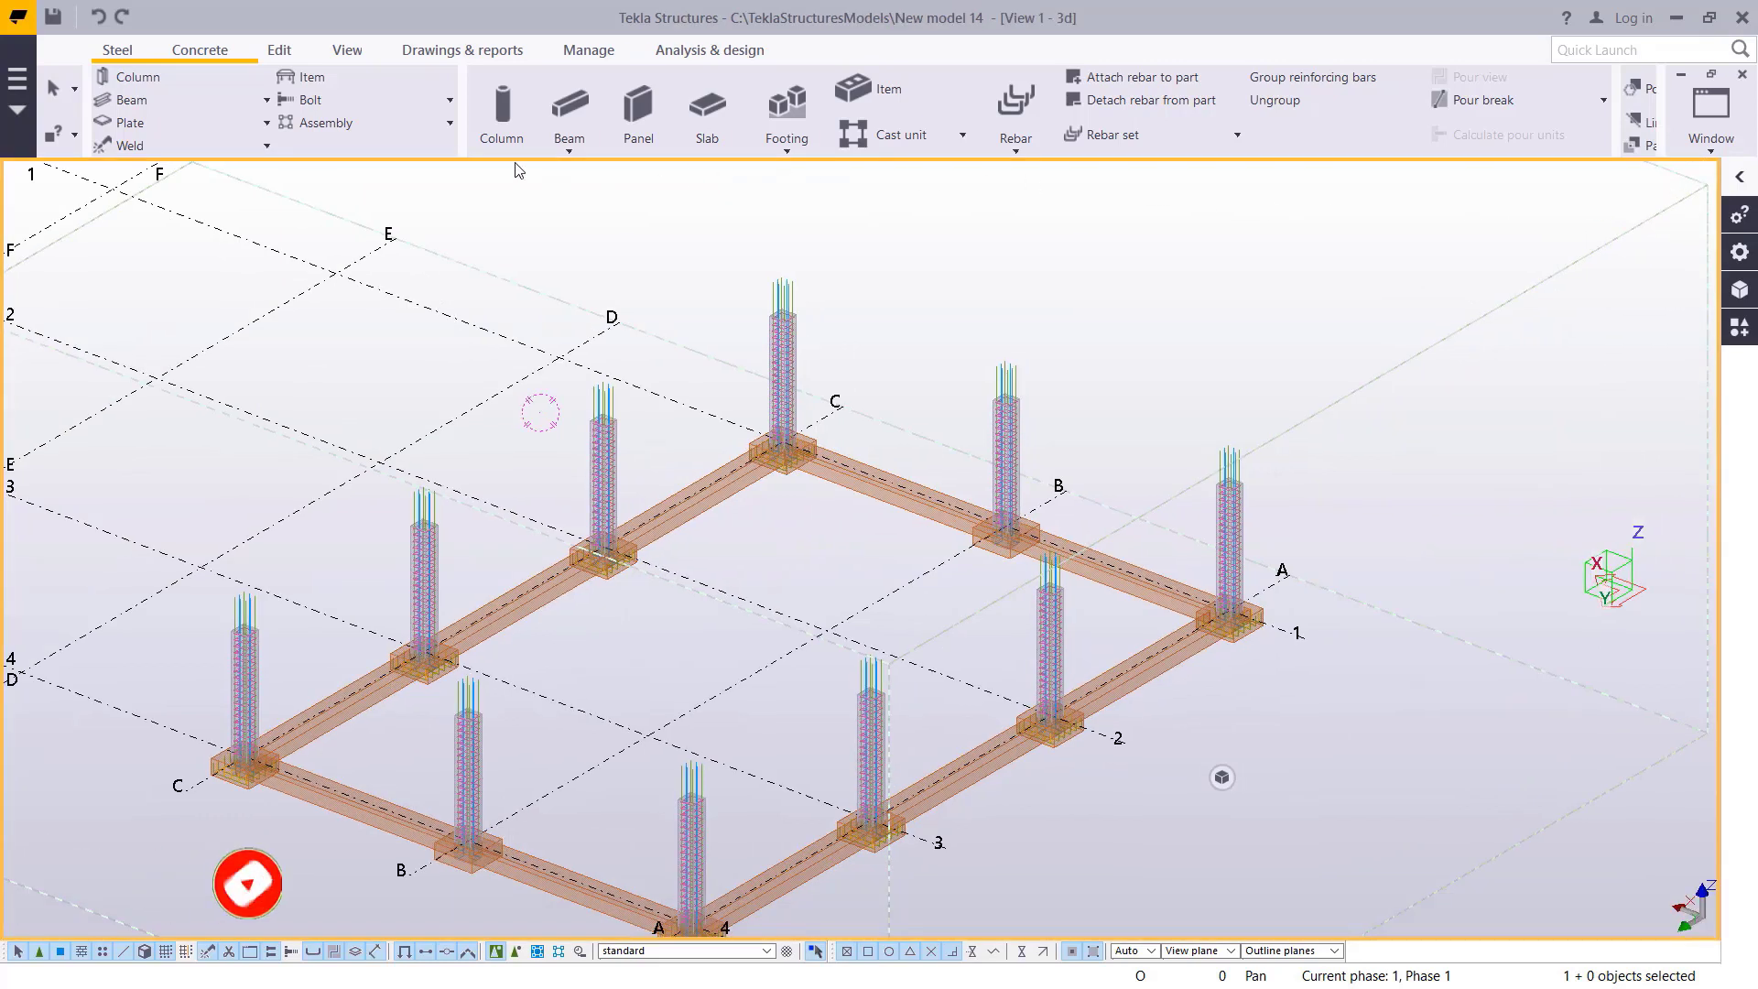
# - Open the bar selection from the Reinforcing Bar Properties and check the bar uses listed under grade H size 13
pyautogui.click(217, 55)
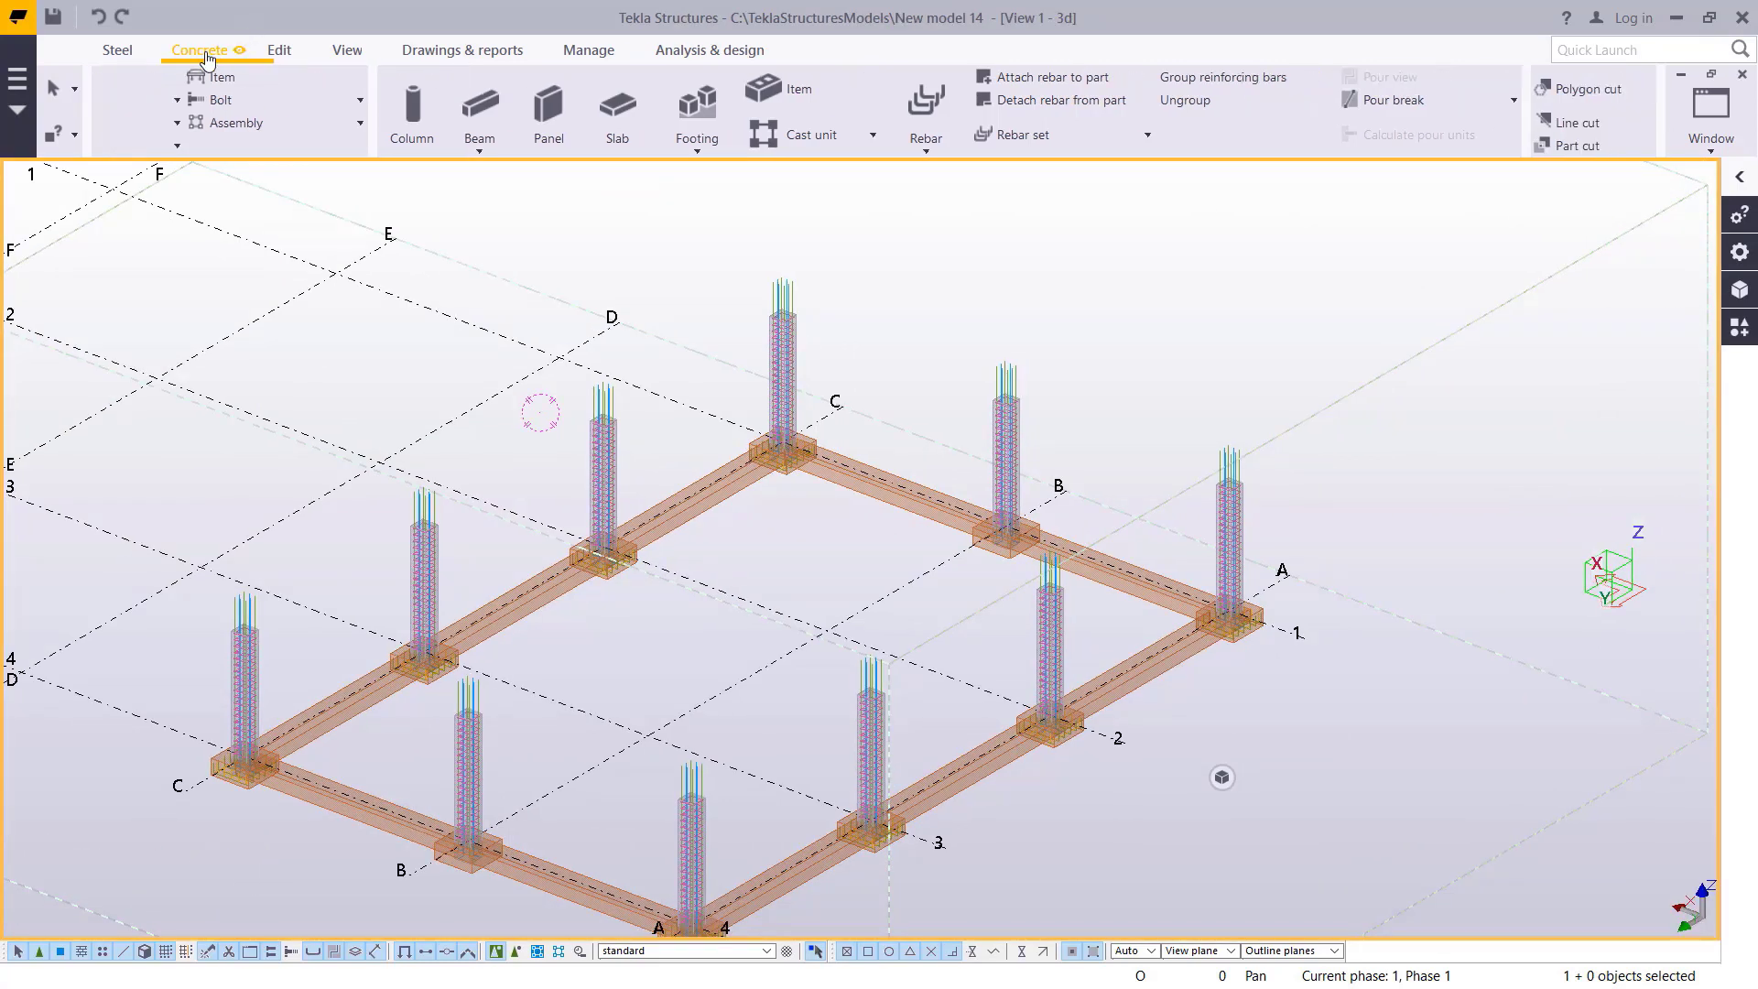
pyautogui.click(640, 104)
pyautogui.doubleClick(640, 104)
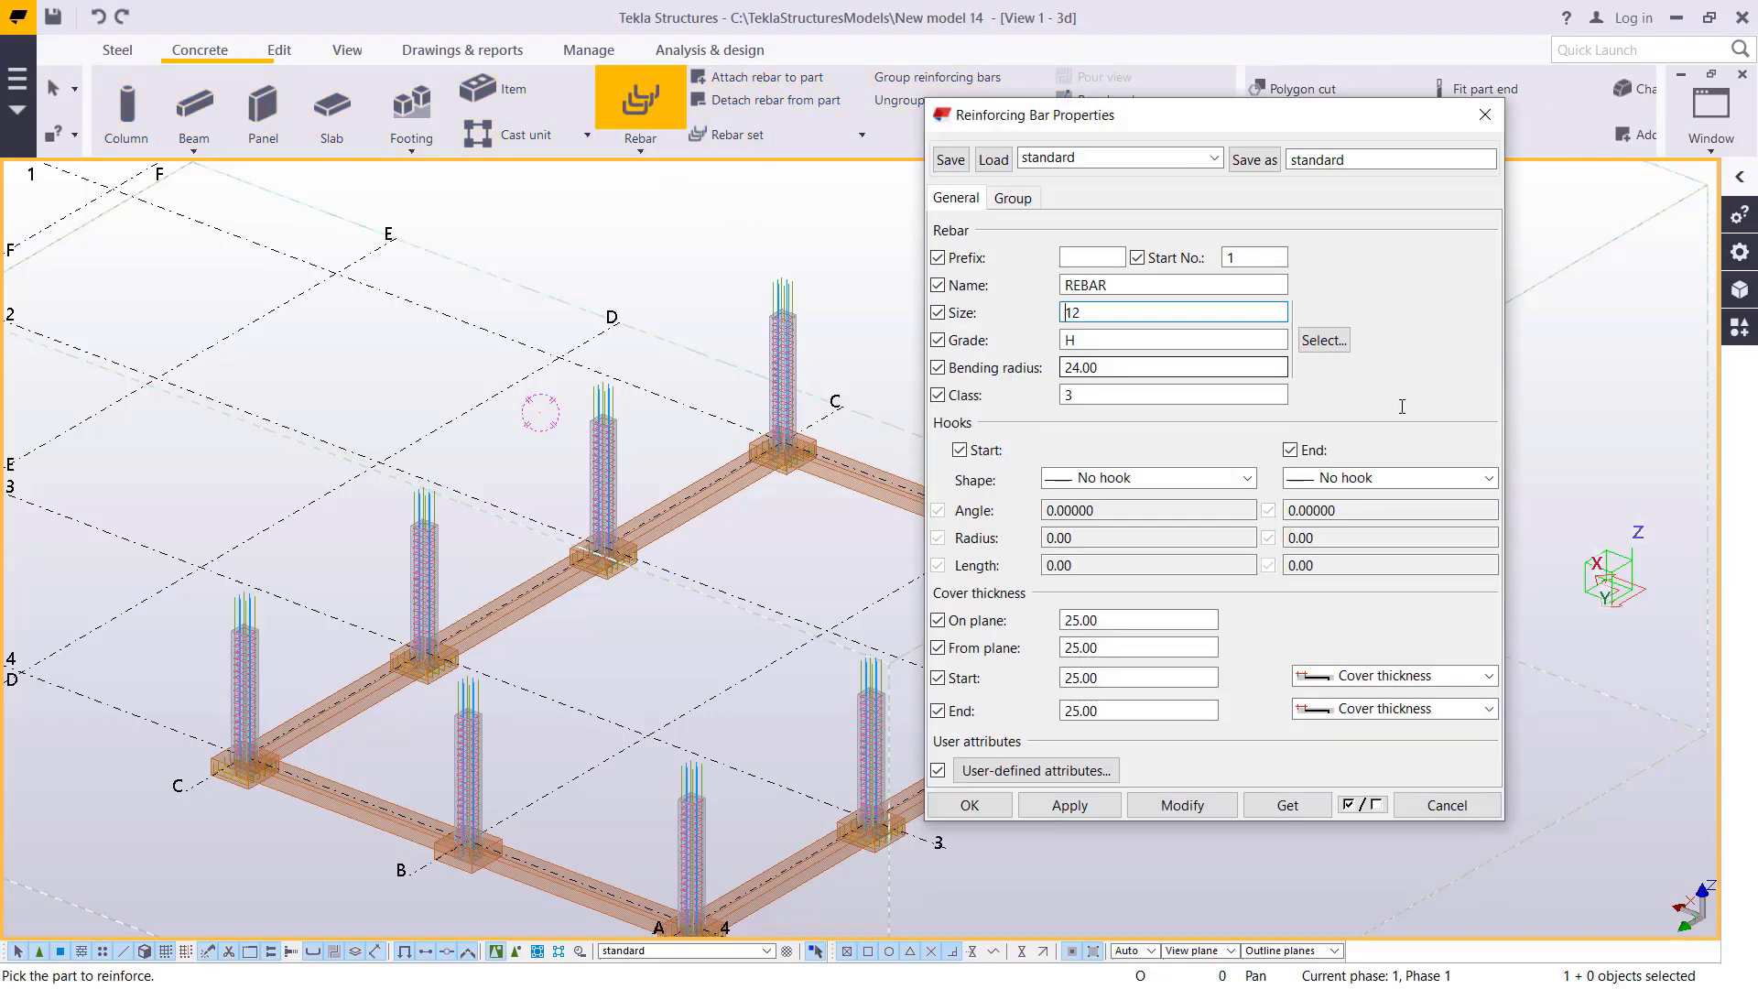
pyautogui.click(1334, 340)
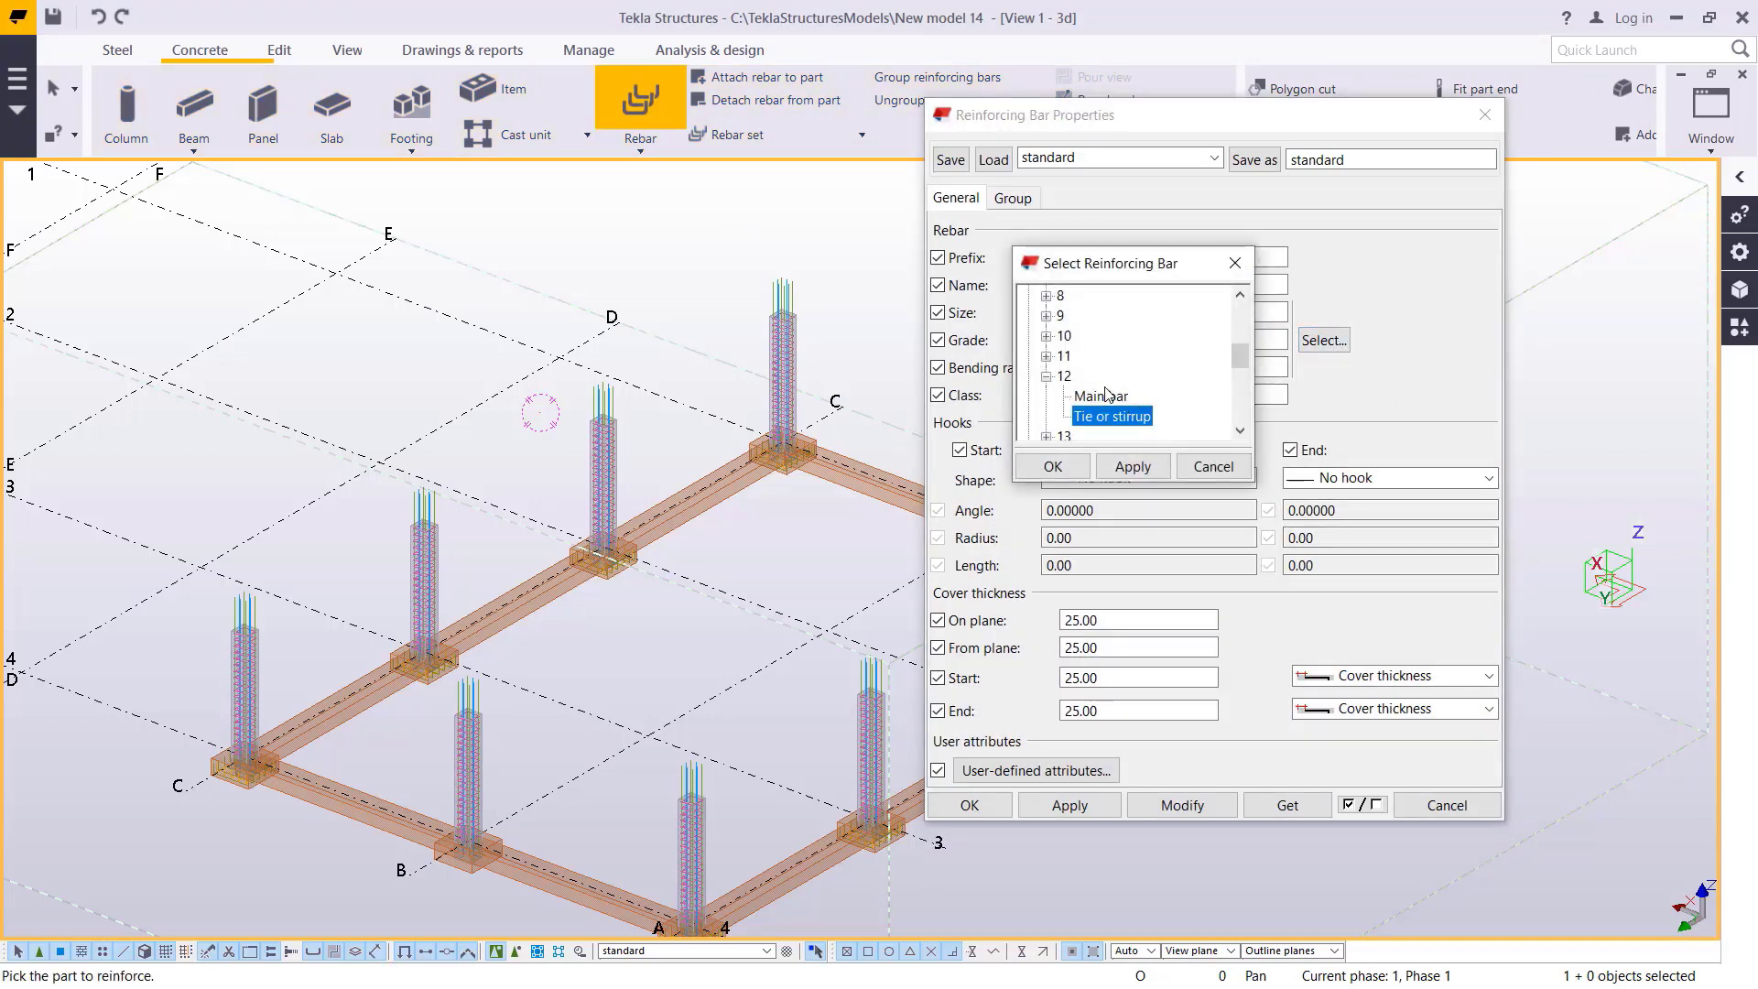
pyautogui.scroll(-1, 1103, 396)
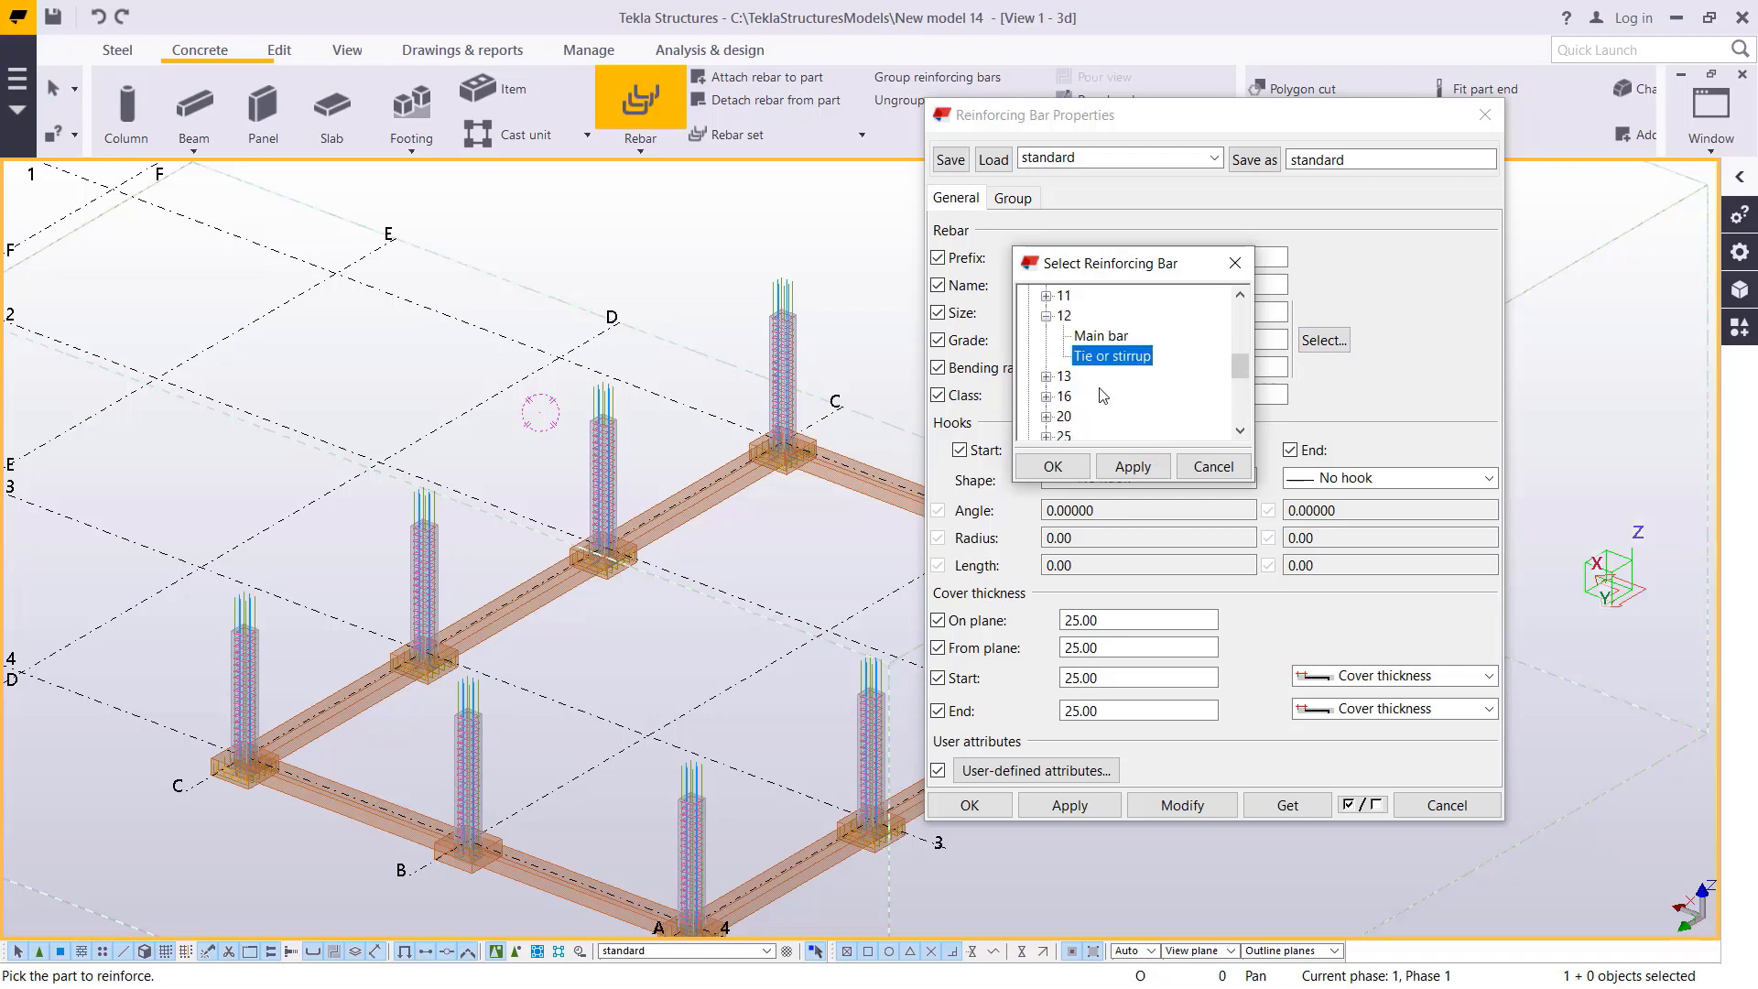
pyautogui.click(1045, 377)
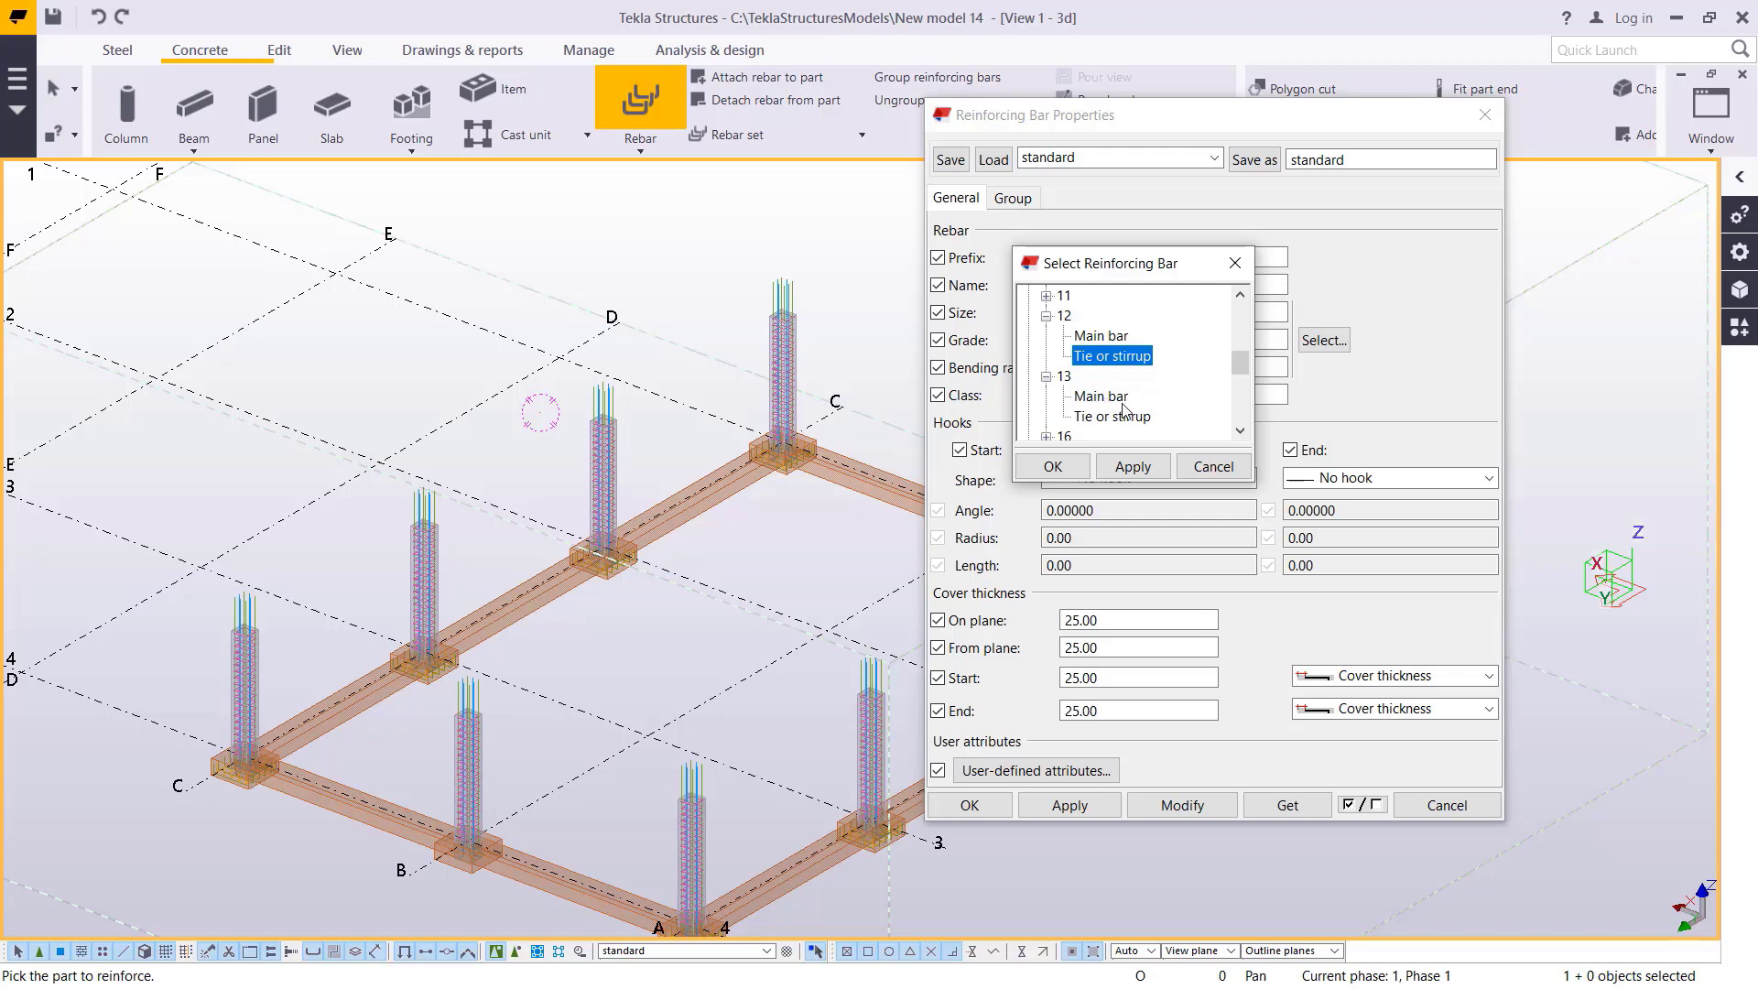
pyautogui.click(1046, 376)
# - Look through the full list of grade H sizes and expand size 13 to examine its main bar and tie/stirrup entries
pyautogui.scroll(2, 1149, 403)
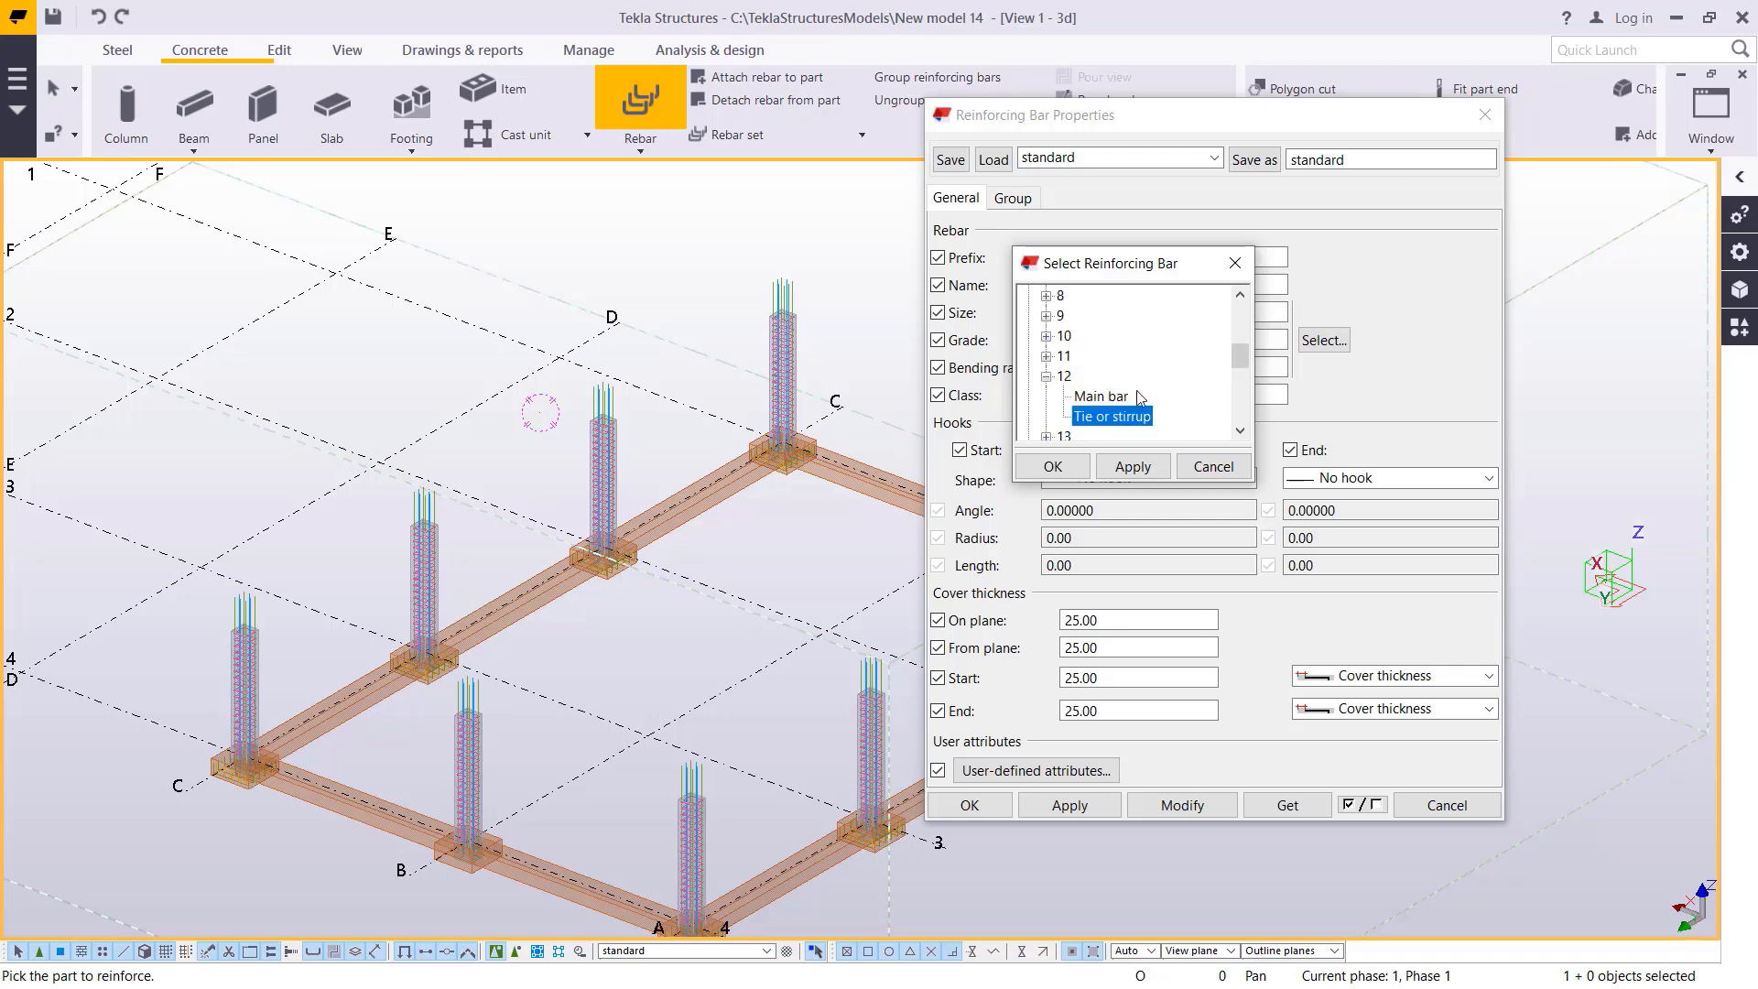
pyautogui.scroll(2, 1146, 389)
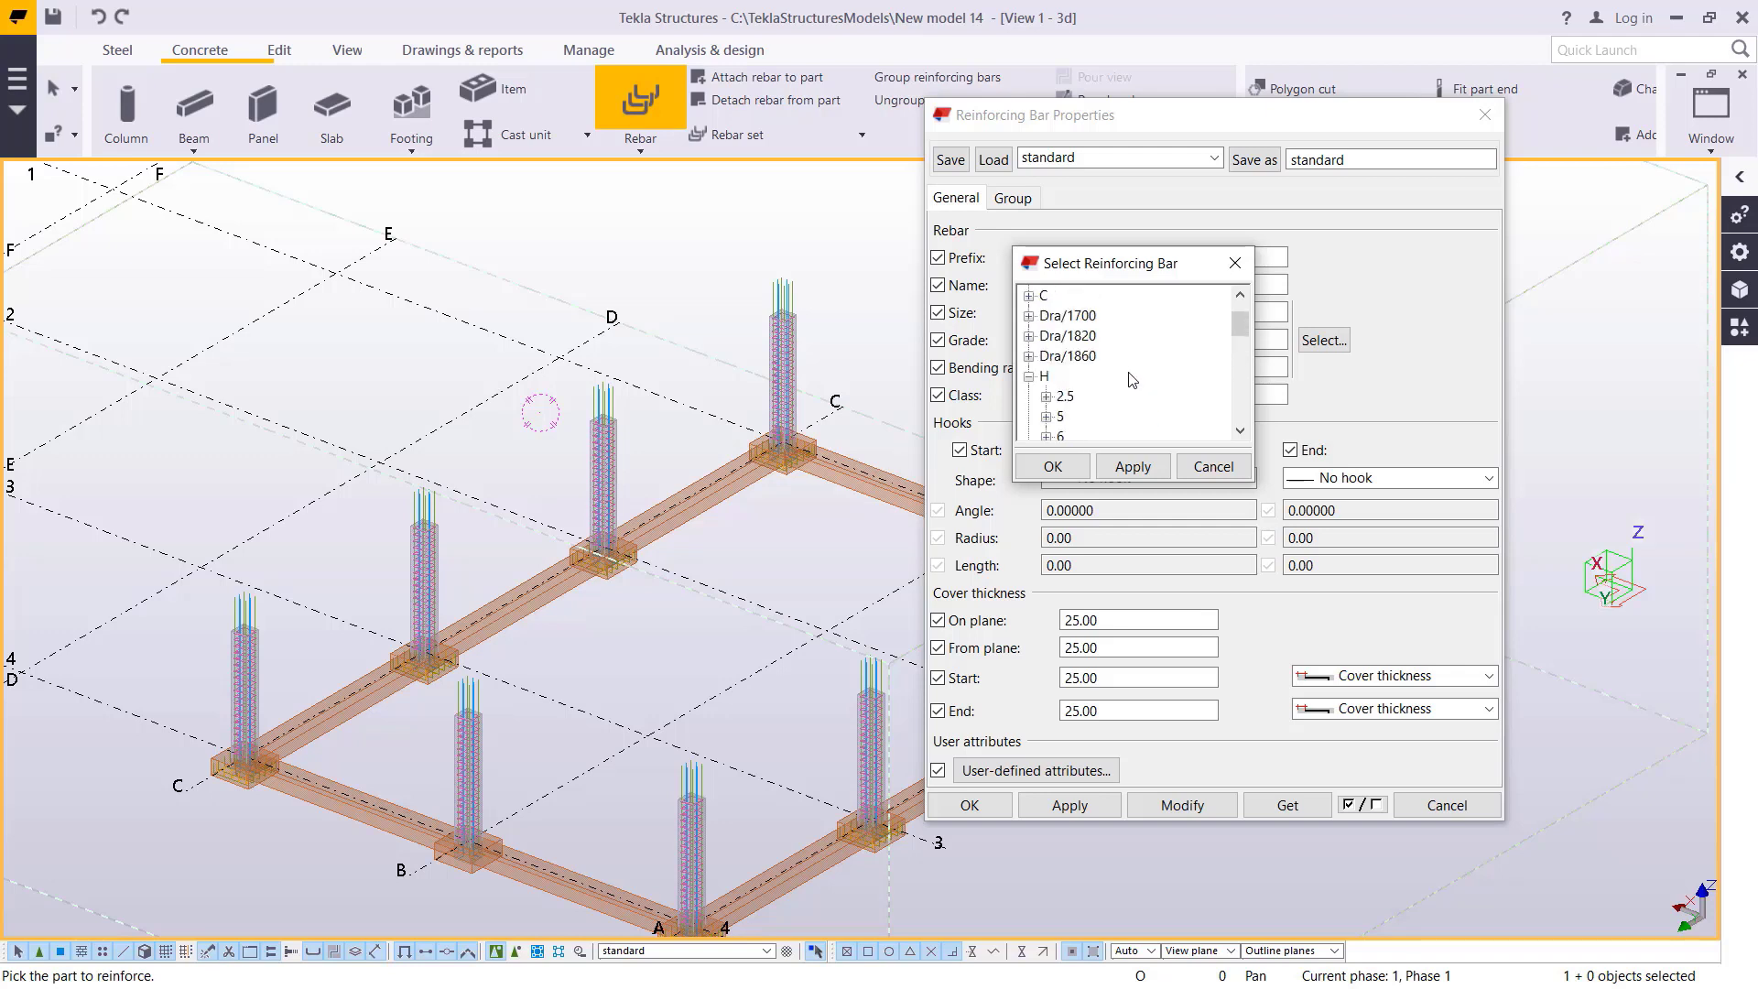
pyautogui.scroll(-2, 1133, 379)
pyautogui.scroll(-1, 1108, 405)
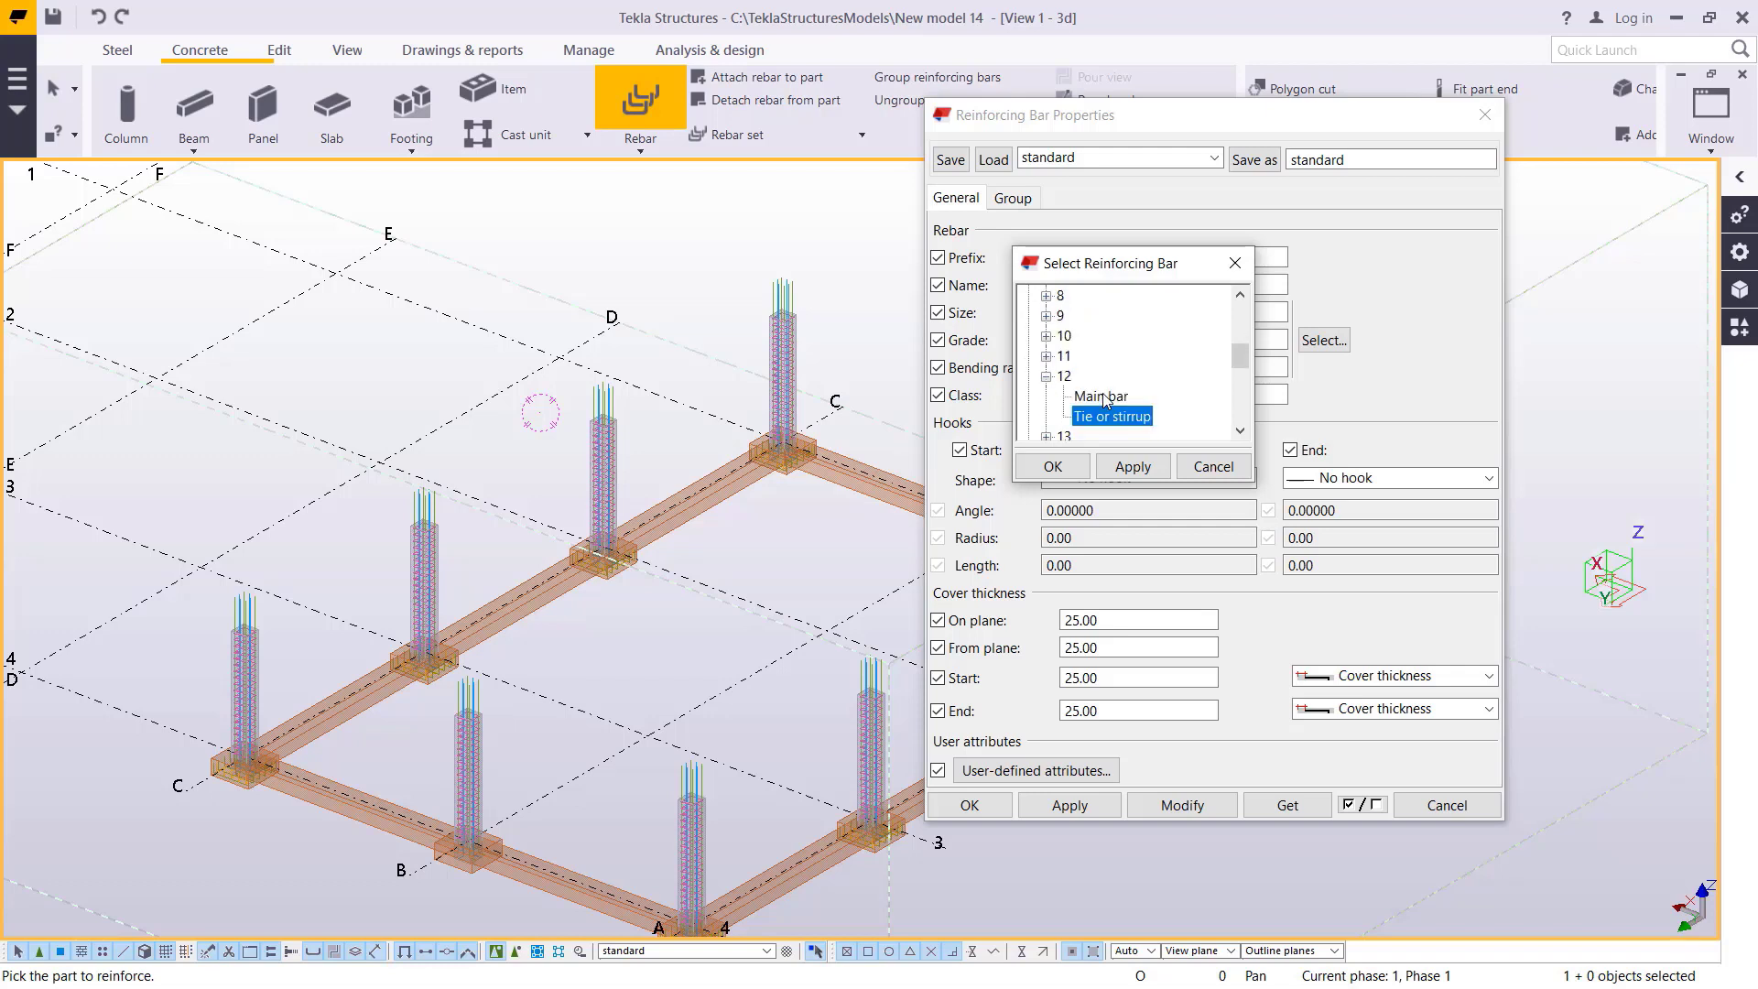
pyautogui.scroll(-6, 1128, 368)
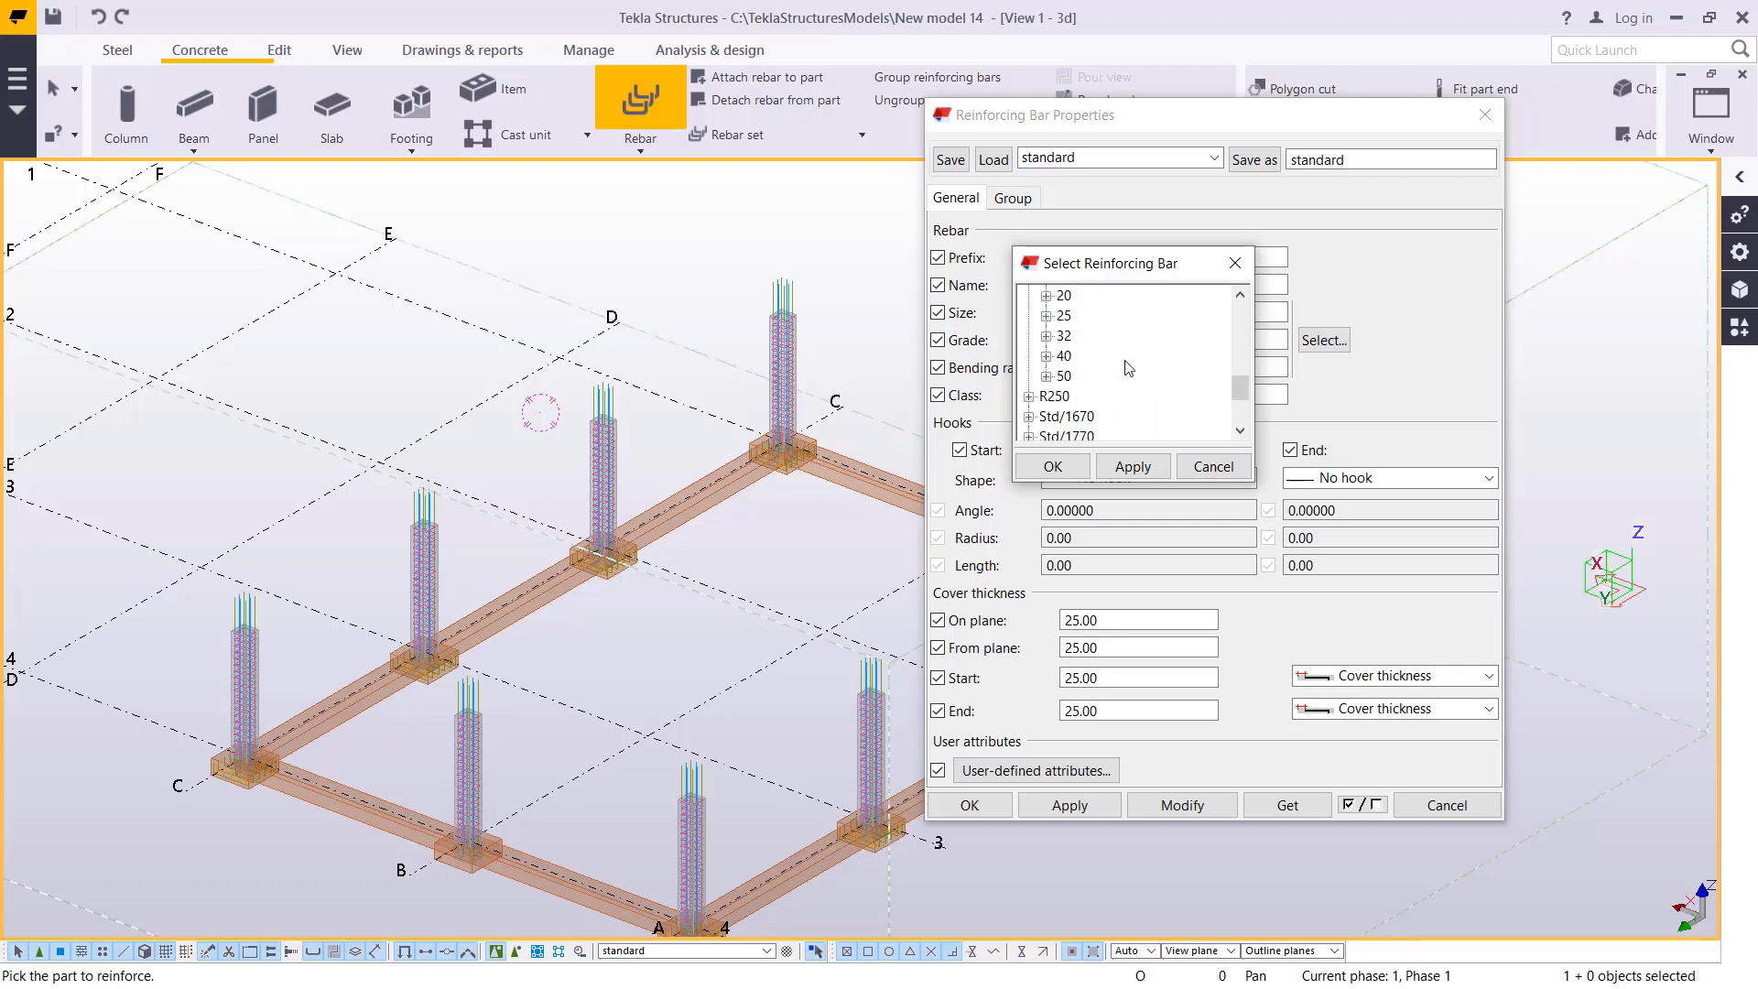
pyautogui.scroll(5, 1128, 368)
pyautogui.scroll(1, 1128, 348)
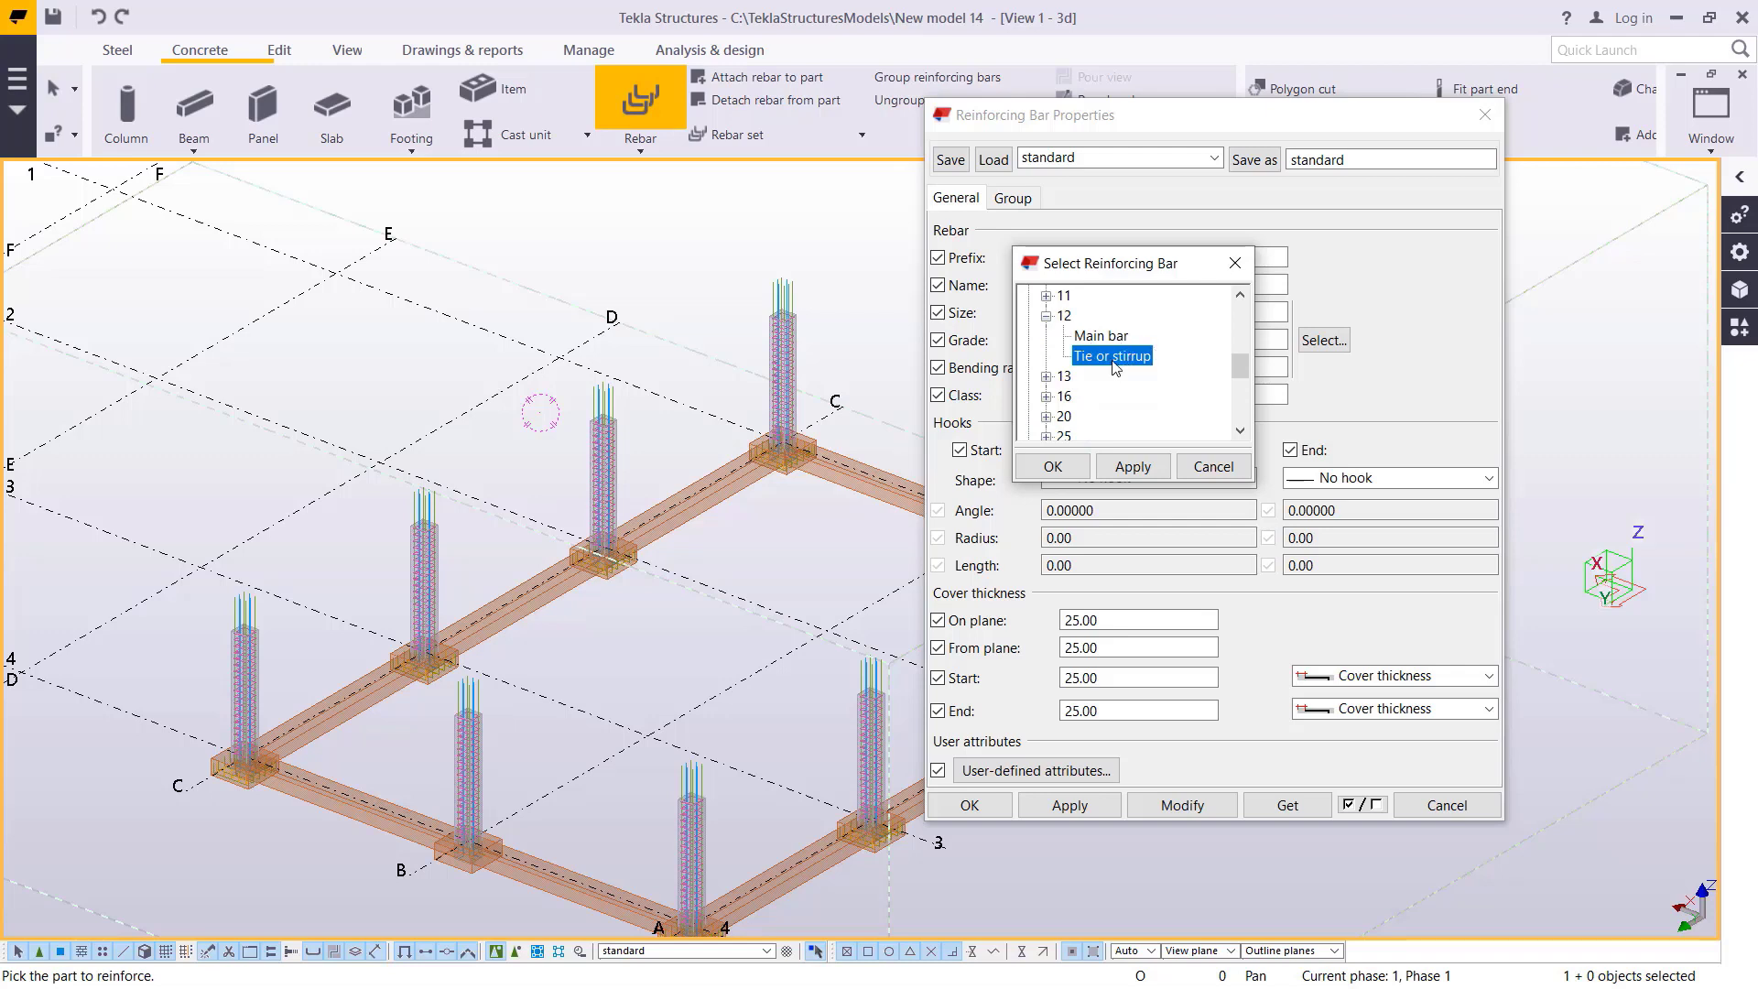
pyautogui.click(1046, 377)
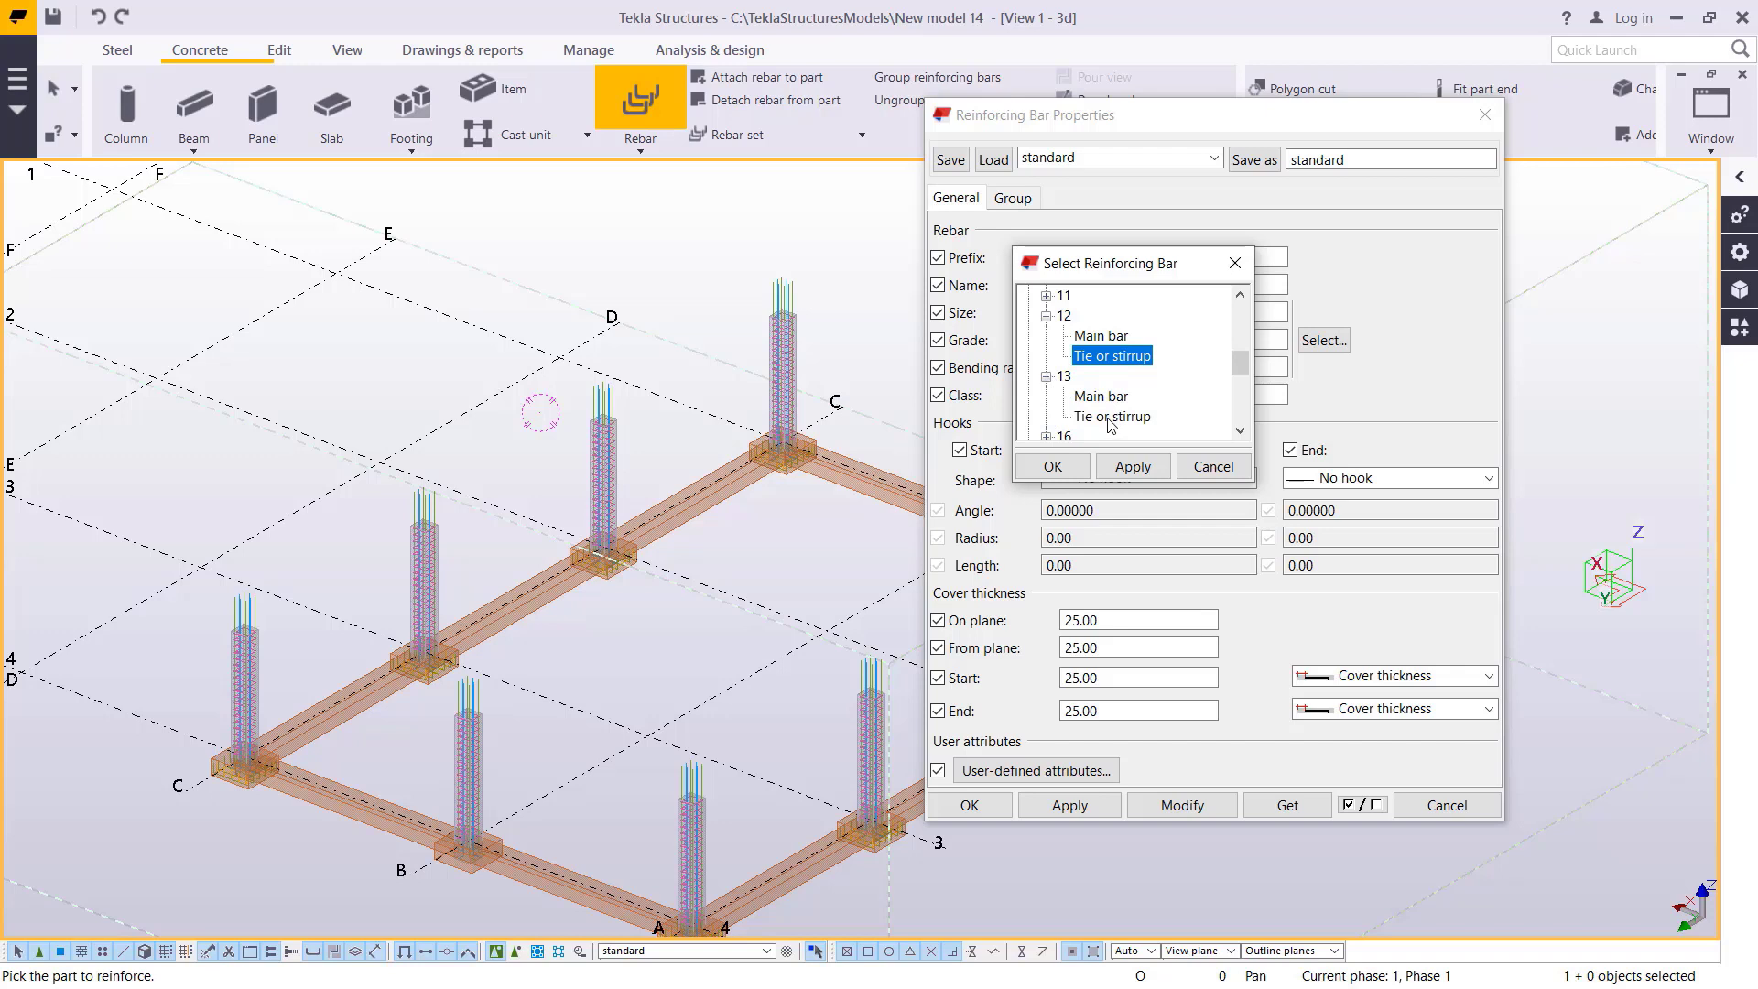
pyautogui.scroll(-1, 1109, 421)
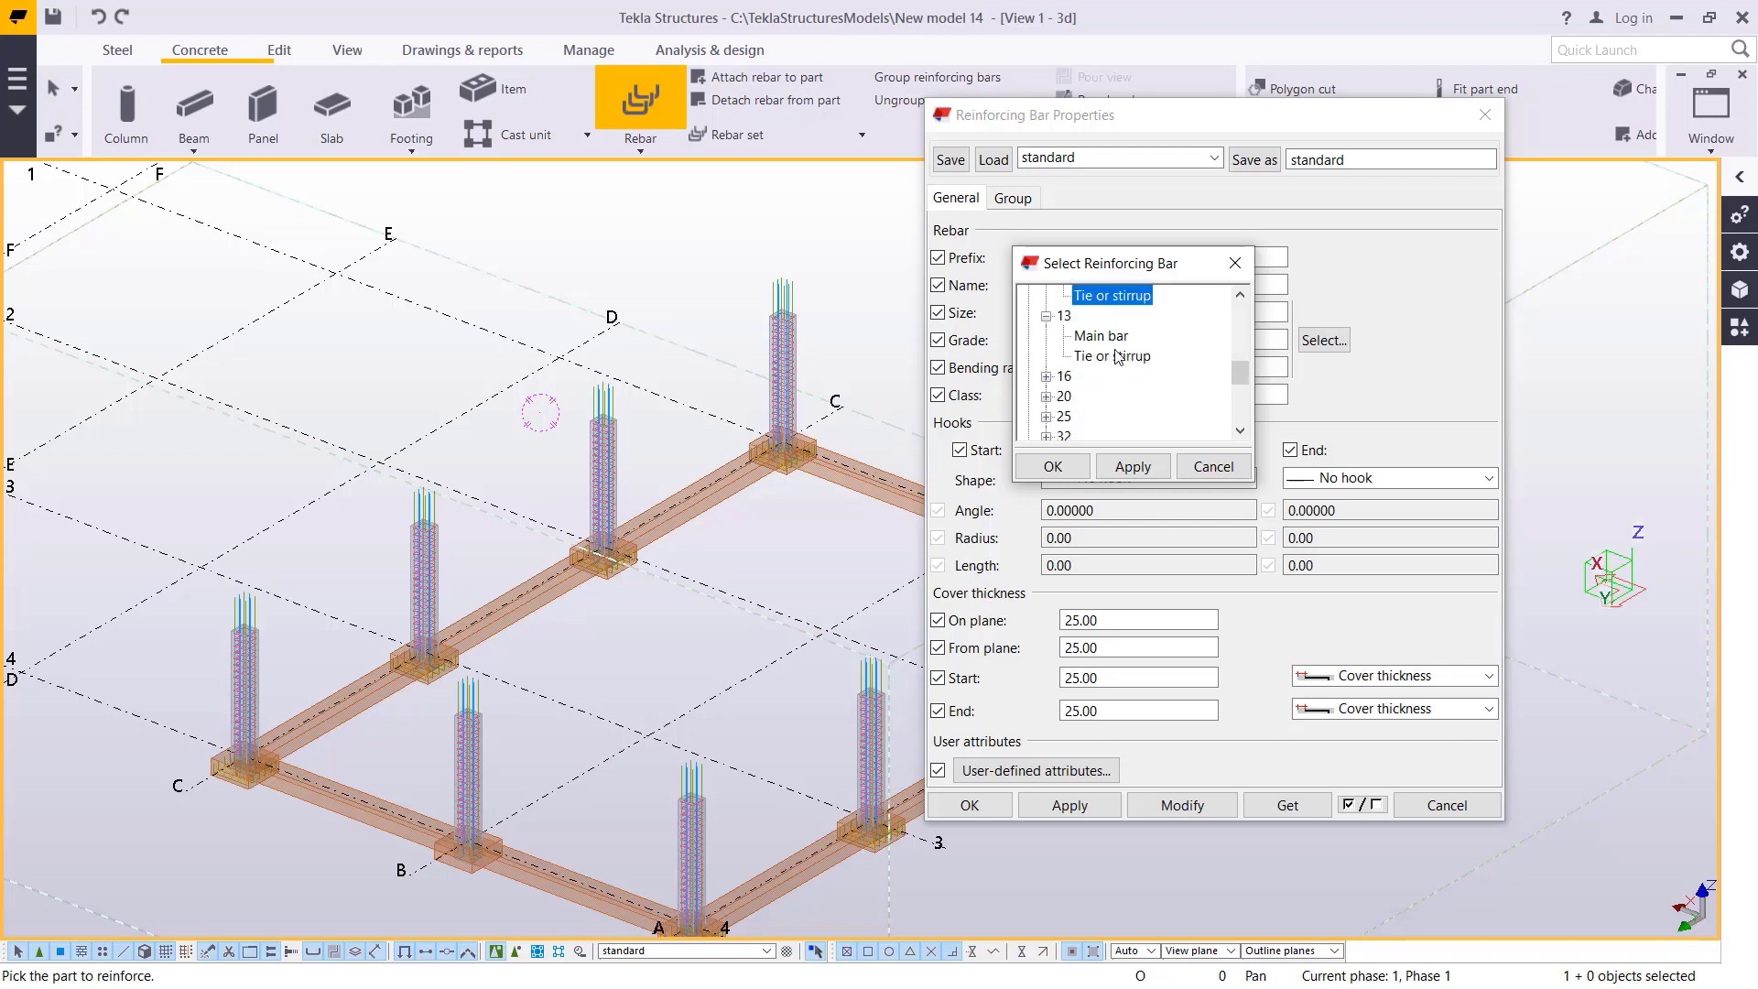
# - Apply the bar selection and close the Select Reinforcing Bar and Reinforcing Bar Properties dialogs
pyautogui.click(1133, 467)
pyautogui.click(1235, 262)
pyautogui.click(1488, 119)
pyautogui.scroll(-3, 1001, 699)
pyautogui.scroll(3, 926, 836)
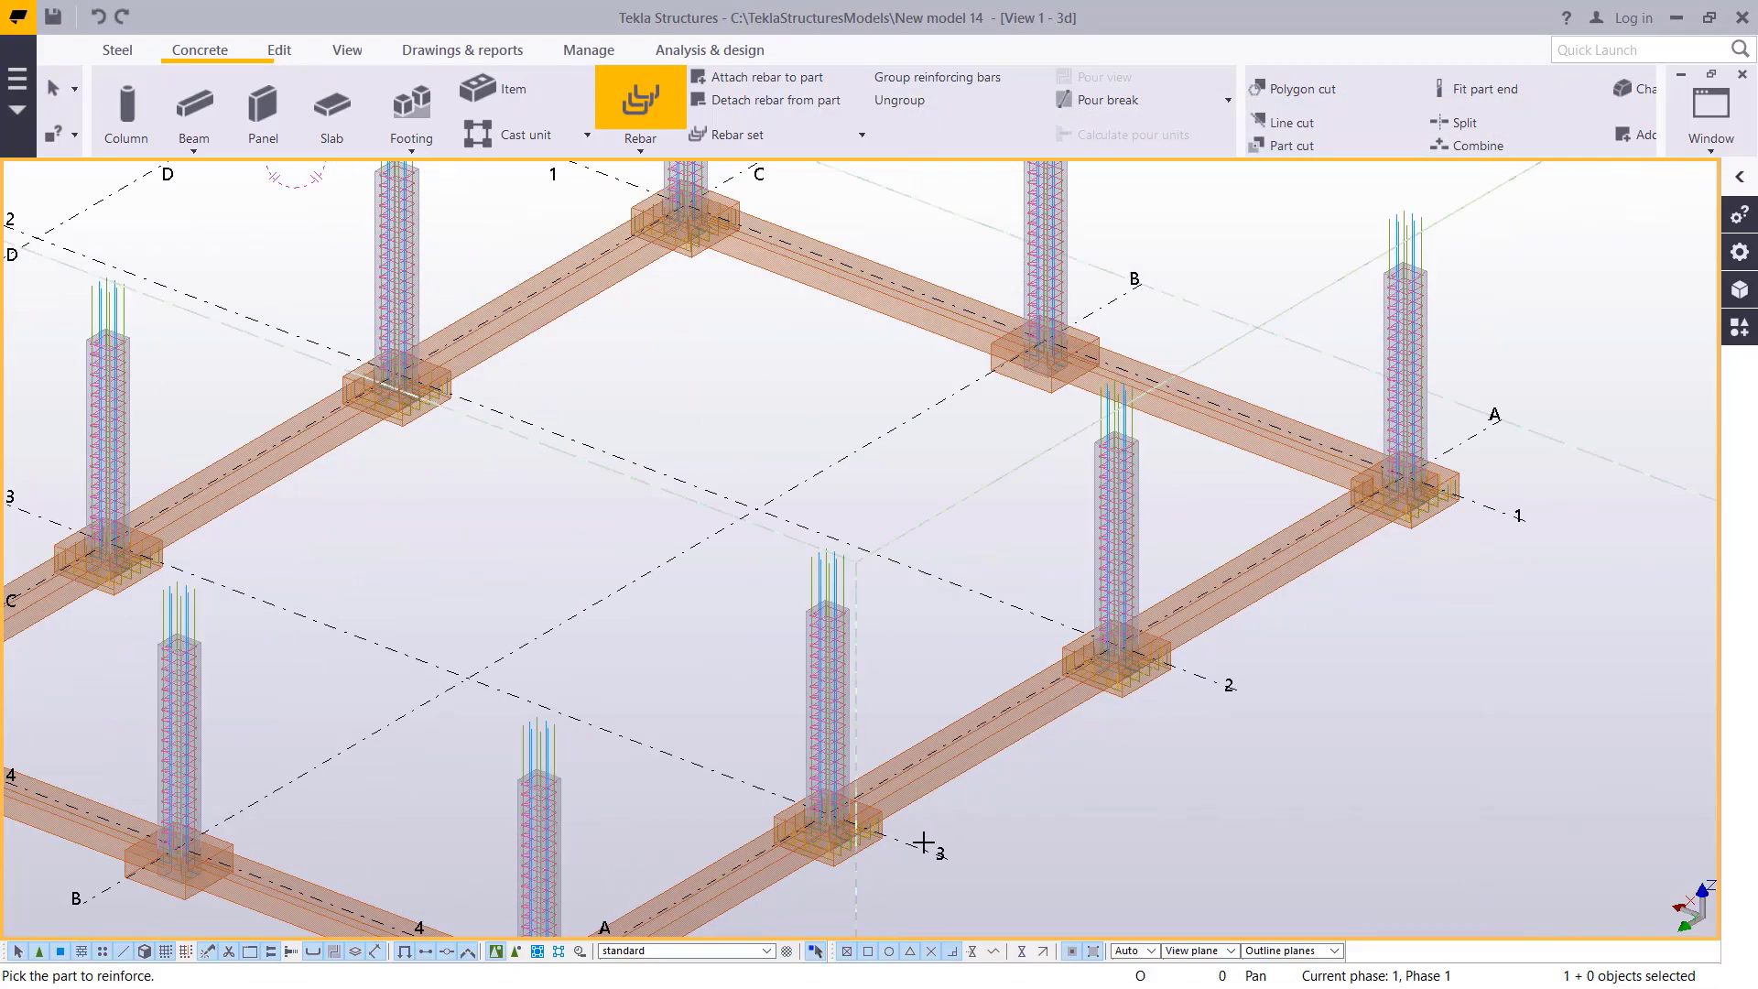